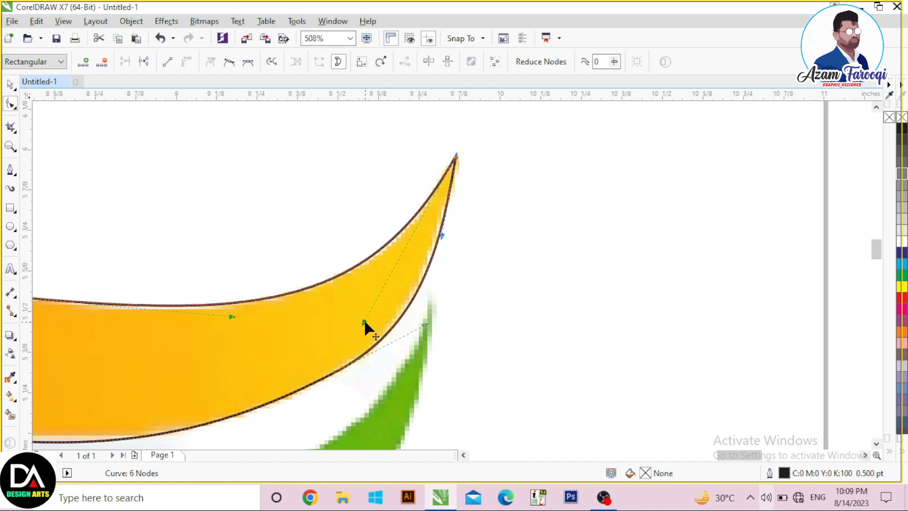
Refit the orange ribbon outline's lower edge by adding and shifting a node near the dip and deleting the uneven node beside it.
{"action": "scroll", "coordinate": [724, 195], "scroll_direction": "down", "scroll_amount": 3}
{"action": "scroll", "coordinate": [646, 213], "scroll_direction": "up", "scroll_amount": 3}
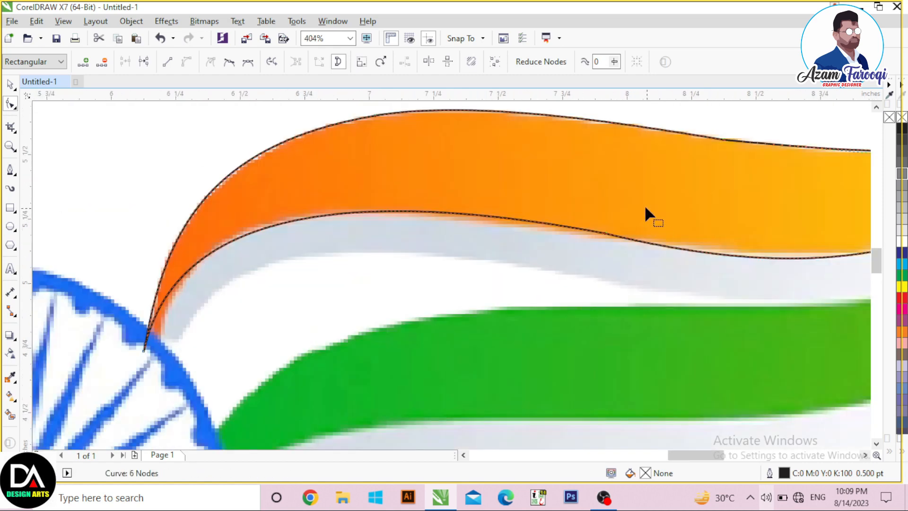
{"action": "left_click", "coordinate": [615, 235]}
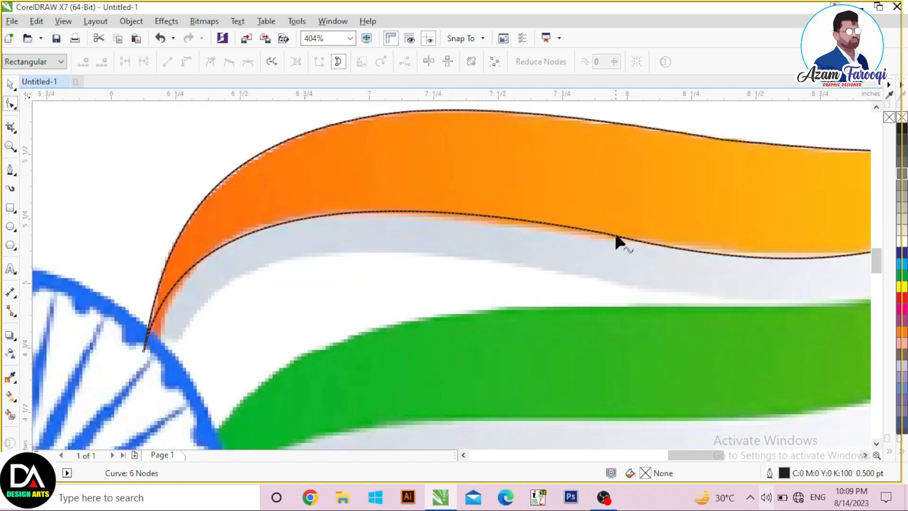
{"action": "double_click", "coordinate": [693, 252]}
{"action": "left_click_drag", "start_coordinate": [693, 252], "coordinate": [681, 245]}
{"action": "left_click_drag", "start_coordinate": [624, 220], "coordinate": [681, 270]}
{"action": "left_click_drag", "start_coordinate": [562, 187], "coordinate": [606, 247]}
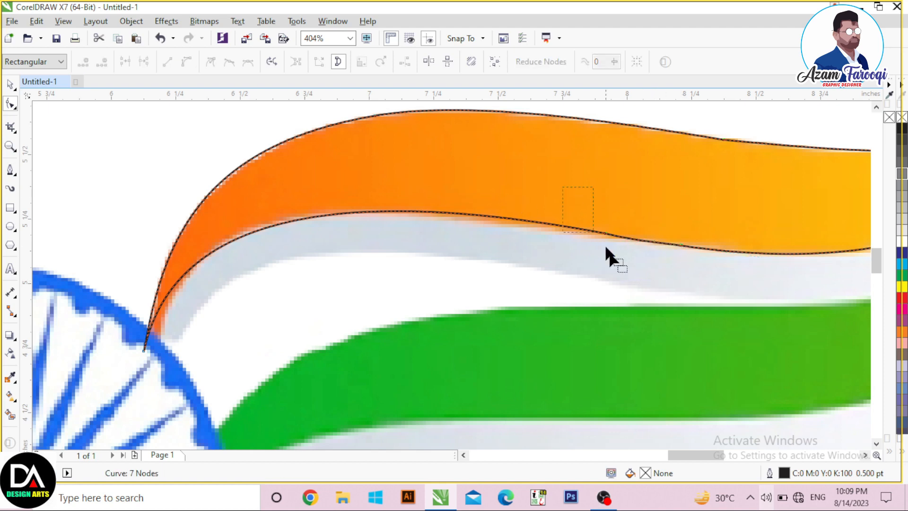
{"action": "key", "text": "Delete"}
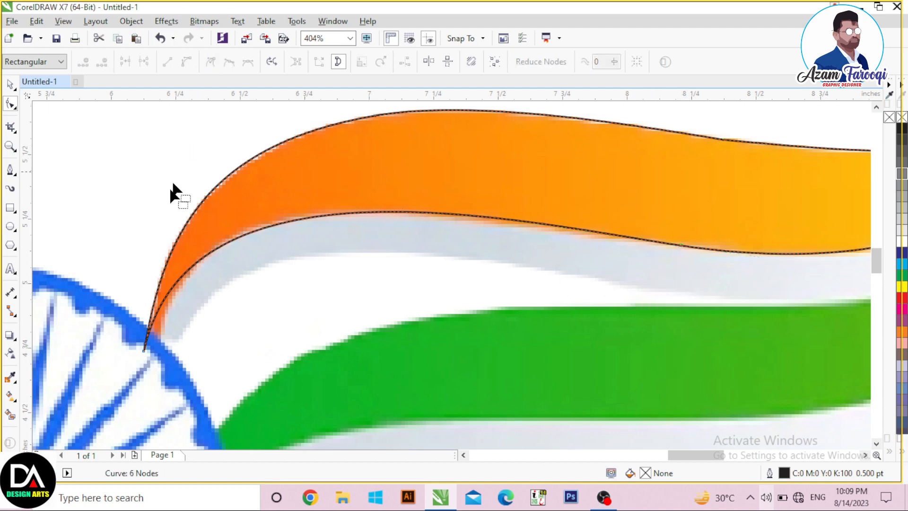
Add a node at the ribbon outline's pointed tip on the wheel and widen the tip into a blunt end.
{"action": "scroll", "coordinate": [76, 345], "scroll_direction": "up", "scroll_amount": 4}
{"action": "left_click_drag", "start_coordinate": [349, 321], "coordinate": [392, 355]}
{"action": "key", "text": "ctrl+z"}
{"action": "double_click", "coordinate": [351, 321]}
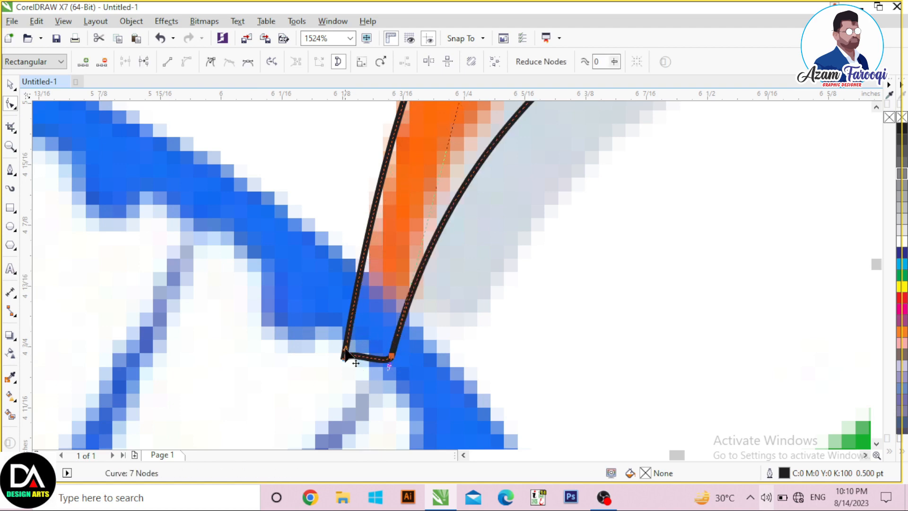
Adjust the curve handles of the ribbon outline's lower edge to follow the orange shape's underside.
{"action": "scroll", "coordinate": [265, 376], "scroll_direction": "down", "scroll_amount": 6}
{"action": "scroll", "coordinate": [211, 328], "scroll_direction": "up", "scroll_amount": 2}
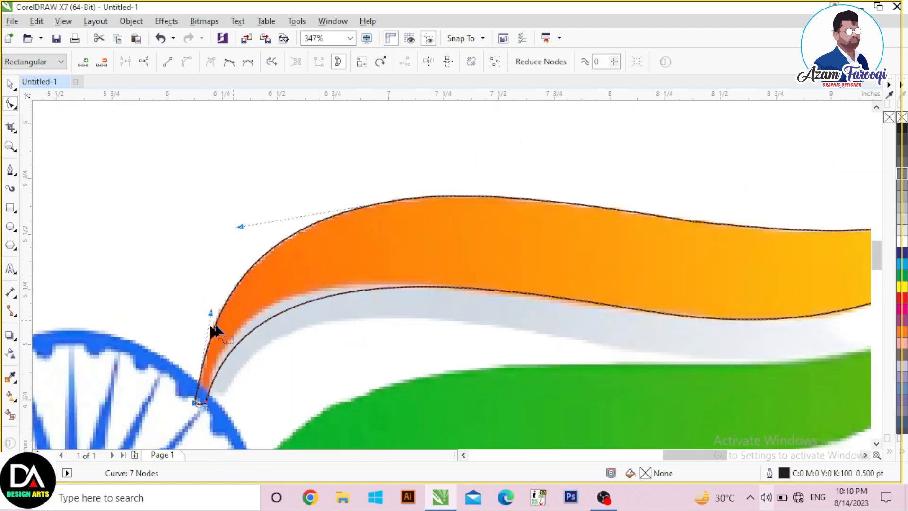
{"action": "left_click", "coordinate": [206, 402]}
{"action": "left_click_drag", "start_coordinate": [249, 233], "coordinate": [233, 218]}
{"action": "left_click_drag", "start_coordinate": [530, 293], "coordinate": [528, 303]}
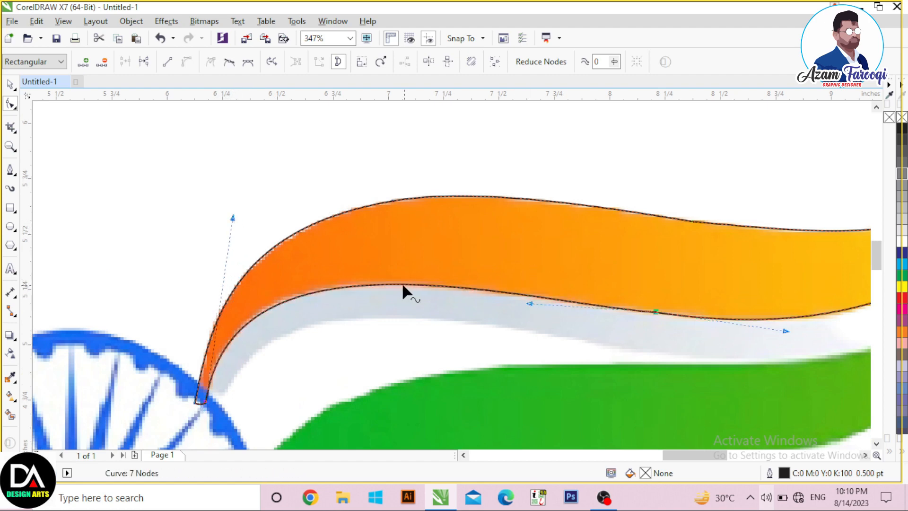
Smooth the middle of the ribbon outline's upper edge and adjust its curve handles toward the pointed yellow tip.
{"action": "scroll", "coordinate": [399, 283], "scroll_direction": "down", "scroll_amount": 3}
{"action": "key", "text": "space"}
{"action": "scroll", "coordinate": [605, 293], "scroll_direction": "up", "scroll_amount": 3}
{"action": "key", "text": "F10"}
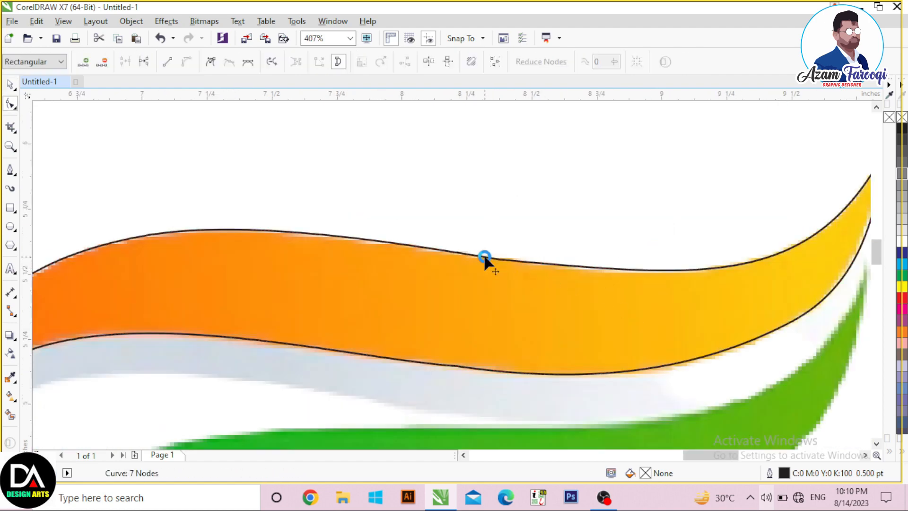
{"action": "left_click_drag", "start_coordinate": [452, 231], "coordinate": [543, 292]}
{"action": "left_click_drag", "start_coordinate": [629, 280], "coordinate": [626, 277]}
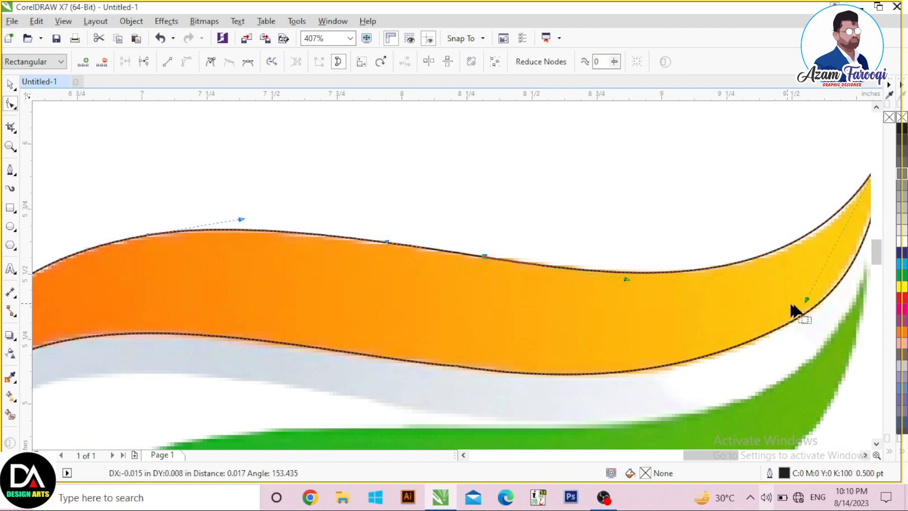
{"action": "left_click_drag", "start_coordinate": [809, 299], "coordinate": [823, 296]}
{"action": "key", "text": "space"}
{"action": "scroll", "coordinate": [587, 270], "scroll_direction": "down", "scroll_amount": 4}
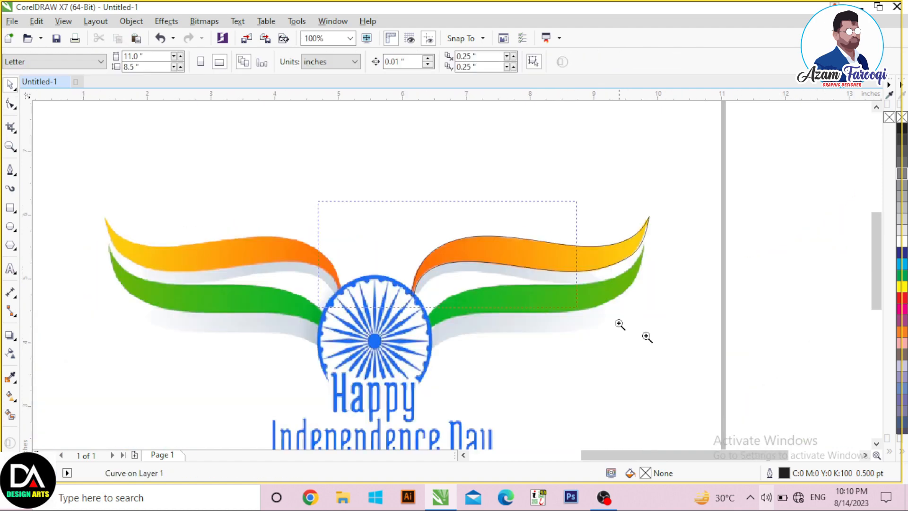
Duplicate the traced ribbon outline and nudge the copy straight down about 0.14 inches over the grey shadow.
{"action": "scroll", "coordinate": [618, 325], "scroll_direction": "up", "scroll_amount": 3}
{"action": "left_click", "coordinate": [625, 229]}
{"action": "key", "text": "plus"}
{"action": "key", "text": "Down"}
{"action": "key", "text": "Down"}
{"action": "key", "text": "Down"}
{"action": "key", "text": "Down"}
{"action": "key", "text": "Down"}
{"action": "key", "text": "Down"}
{"action": "key", "text": "Down"}
{"action": "key", "text": "Down"}
{"action": "key", "text": "Down"}
{"action": "key", "text": "Down"}
{"action": "key", "text": "Down"}
{"action": "key", "text": "Down"}
{"action": "key", "text": "Down"}
{"action": "key", "text": "Down"}
{"action": "key", "text": "Down"}
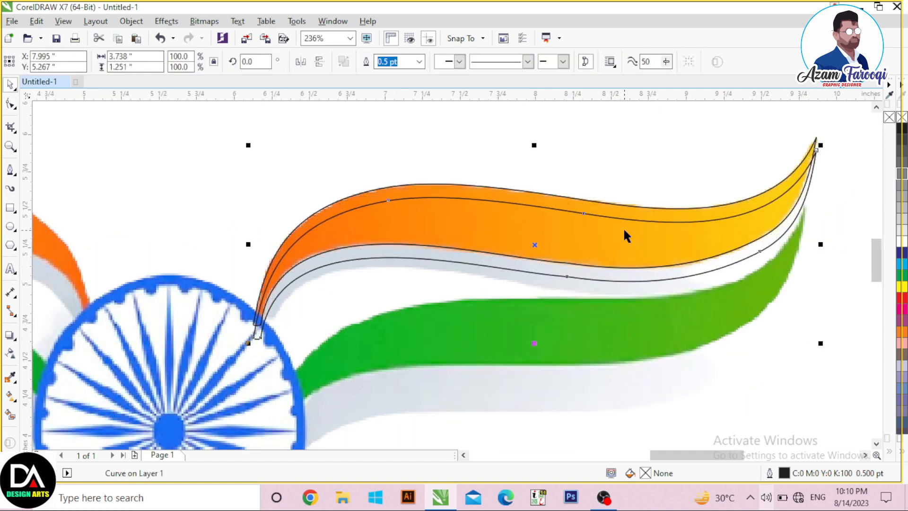
{"action": "key", "text": "Up"}
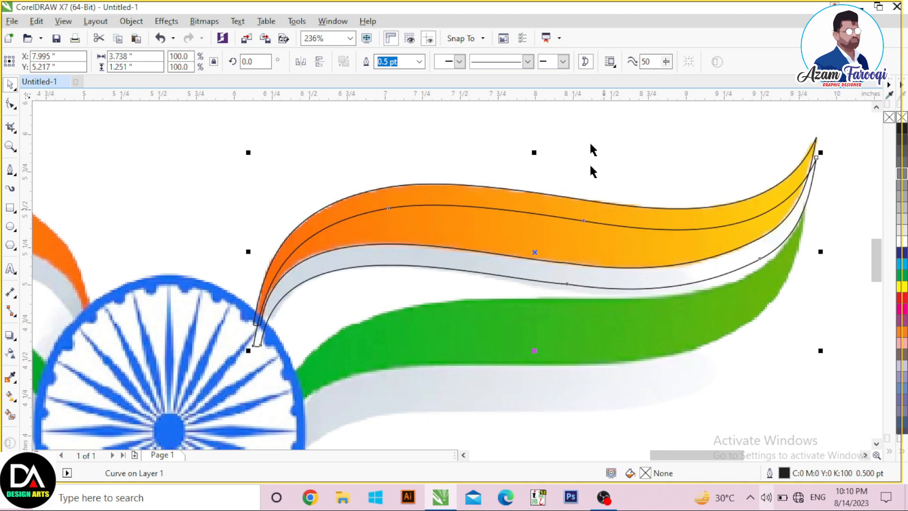
{"action": "key", "text": "Tab"}
{"action": "key", "text": "Tab"}
{"action": "key", "text": "Tab"}
{"action": "key", "text": "Tab"}
{"action": "key", "text": "Tab"}
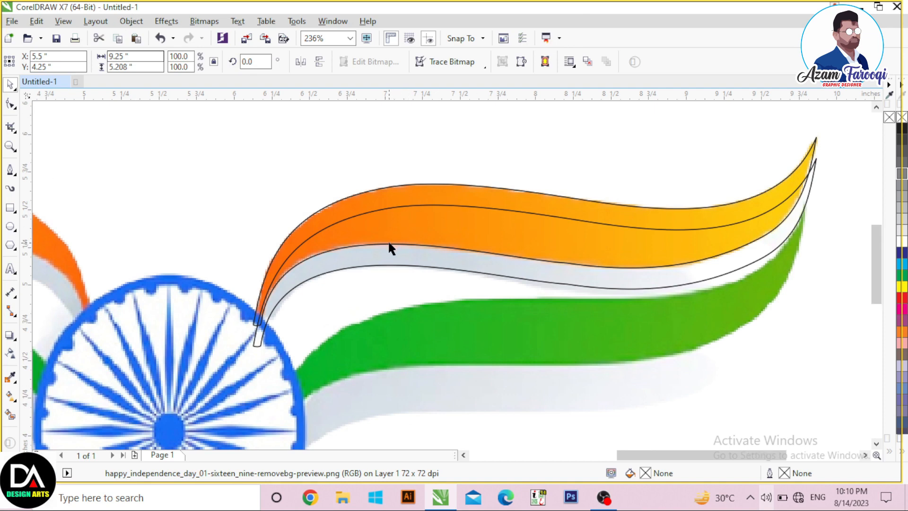
Apply a linear fountain fill along the original upper ribbon outline, running from the wheel end to the pointed tip.
{"action": "scroll", "coordinate": [389, 241], "scroll_direction": "down", "scroll_amount": 1}
{"action": "key", "text": "F2"}
{"action": "left_click_drag", "start_coordinate": [241, 184], "coordinate": [647, 421]}
{"action": "left_click", "coordinate": [408, 149]}
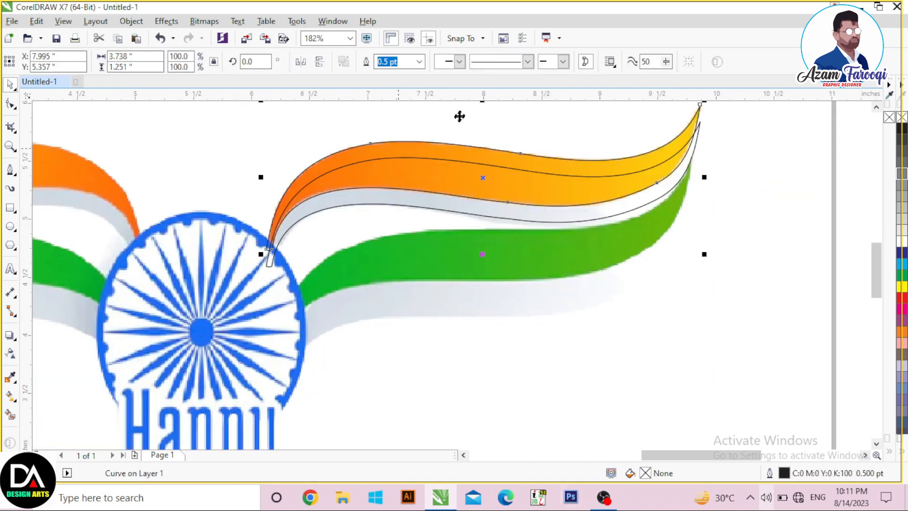
{"action": "key", "text": "F11"}
{"action": "key", "text": "Escape"}
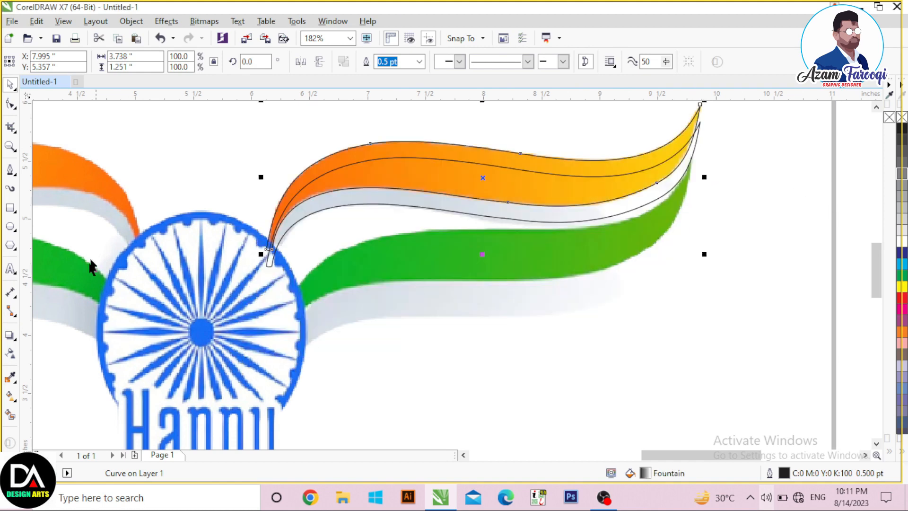
{"action": "left_click", "coordinate": [10, 395]}
{"action": "left_click", "coordinate": [62, 395]}
{"action": "left_click_drag", "start_coordinate": [319, 174], "coordinate": [678, 165]}
Set the start colour of the upper ribbon's gradient to CMYK C0 M50 Y100 K0.
{"action": "key", "text": "F3"}
{"action": "key", "text": "F2"}
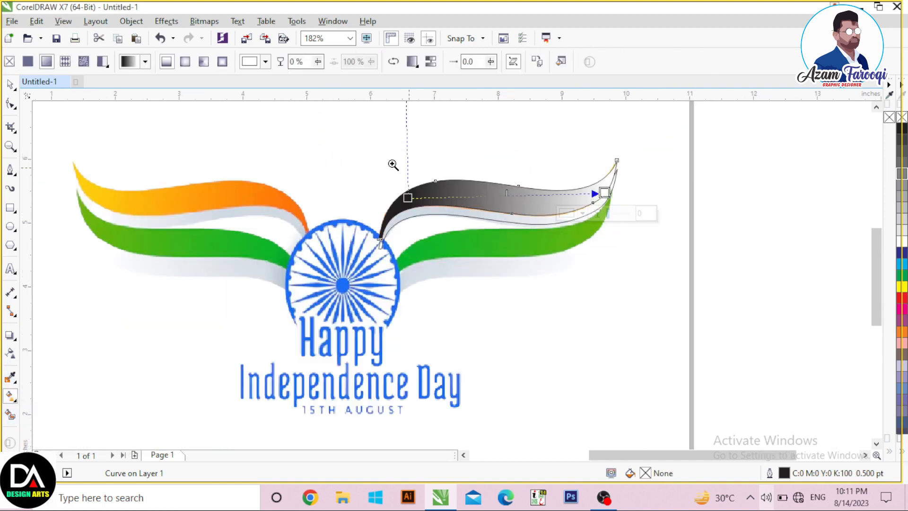
{"action": "left_click_drag", "start_coordinate": [362, 121], "coordinate": [692, 274]}
{"action": "left_click", "coordinate": [193, 277]}
{"action": "left_click", "coordinate": [154, 298]}
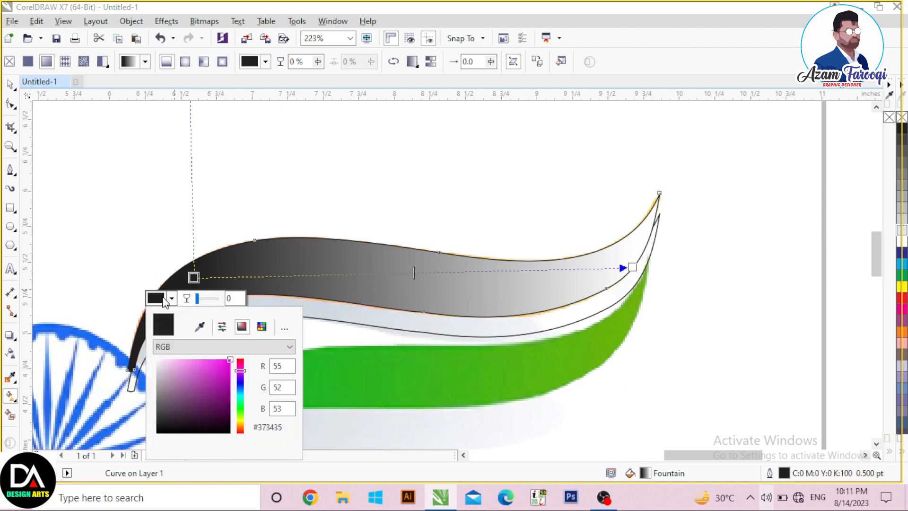
{"action": "double_click", "coordinate": [281, 390]}
{"action": "type", "text": "50"}
{"action": "key", "text": "Tab"}
{"action": "type", "text": "100"}
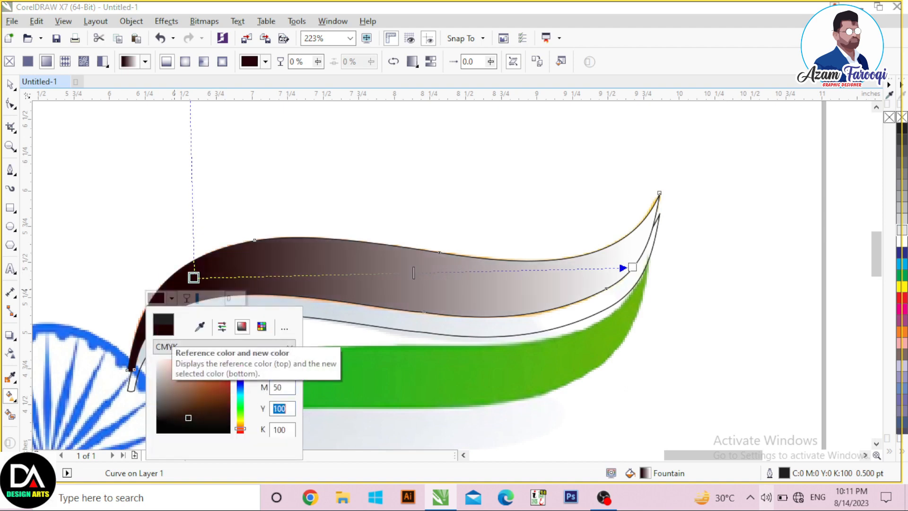
{"action": "key", "text": "Tab"}
{"action": "type", "text": "0"}
{"action": "key", "text": "shift+Tab"}
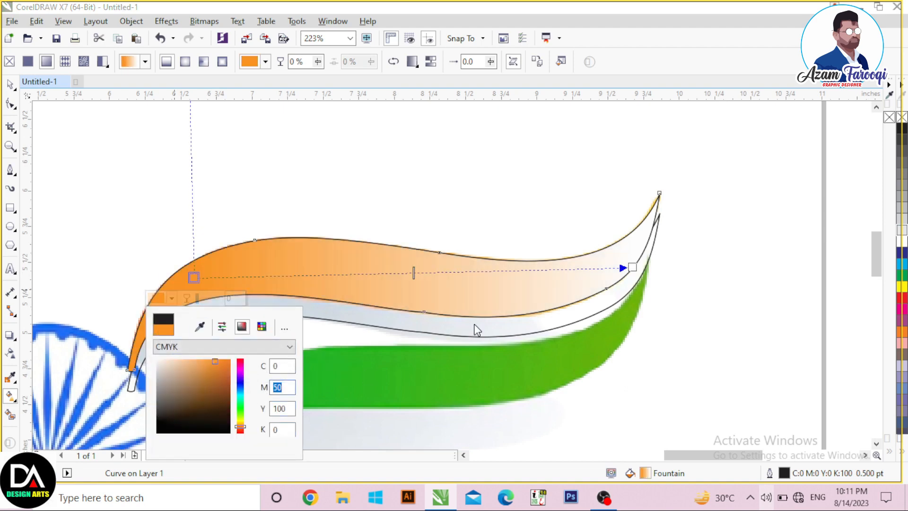
Shift the gradient's orange start point farther along the upper ribbon and adjust the gradient's angle handle.
{"action": "left_click", "coordinate": [441, 297]}
{"action": "left_click_drag", "start_coordinate": [194, 278], "coordinate": [239, 284]}
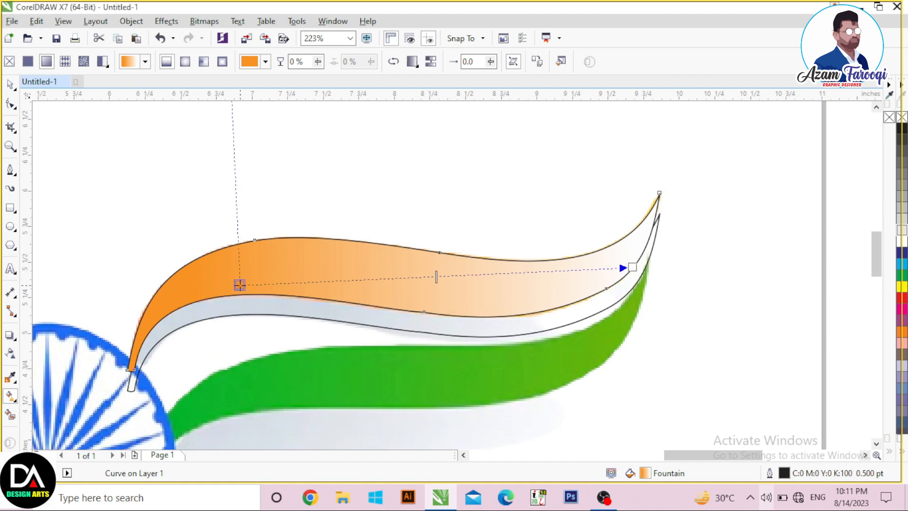
{"action": "scroll", "coordinate": [329, 307], "scroll_direction": "down", "scroll_amount": 2}
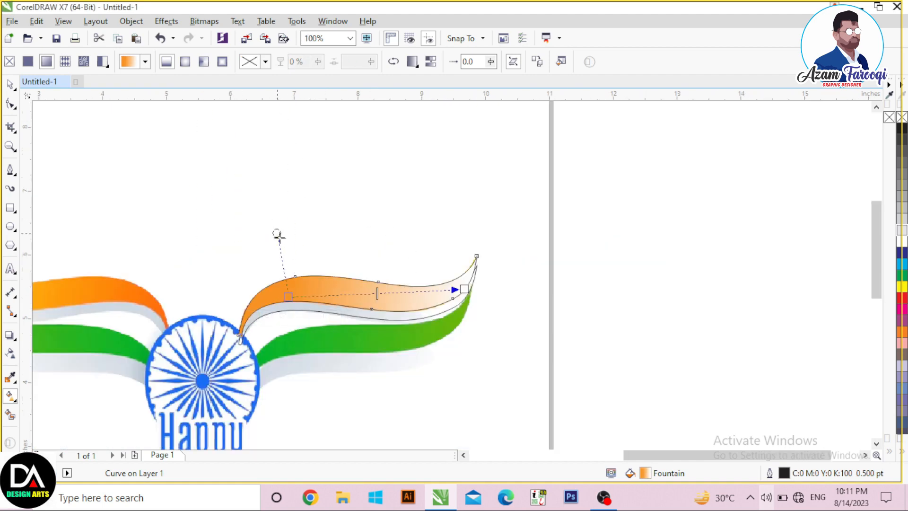
{"action": "scroll", "coordinate": [224, 212], "scroll_direction": "up", "scroll_amount": 2}
{"action": "left_click_drag", "start_coordinate": [239, 323], "coordinate": [312, 324]}
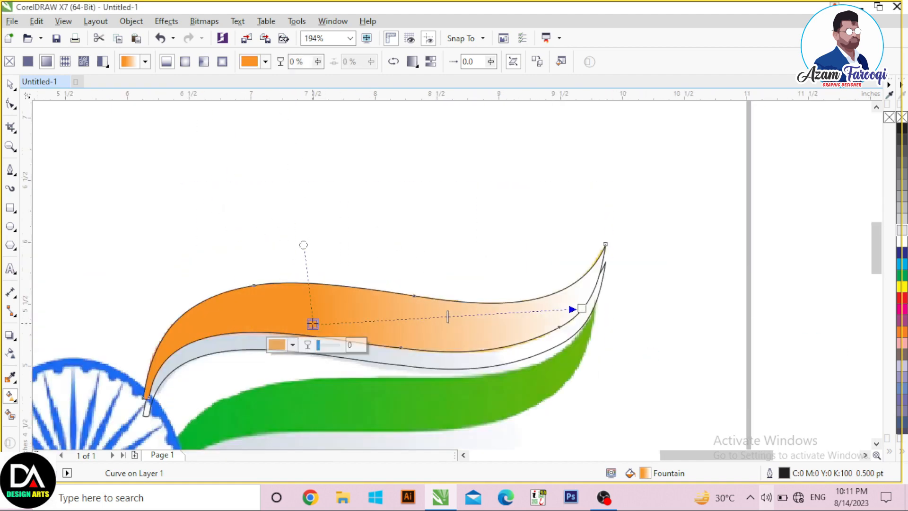
{"action": "left_click_drag", "start_coordinate": [306, 242], "coordinate": [320, 249]}
Set the upper ribbon gradient's end colour to C0 M20 Y100 K0 and remove the ribbon's outline.
{"action": "left_click", "coordinate": [581, 308]}
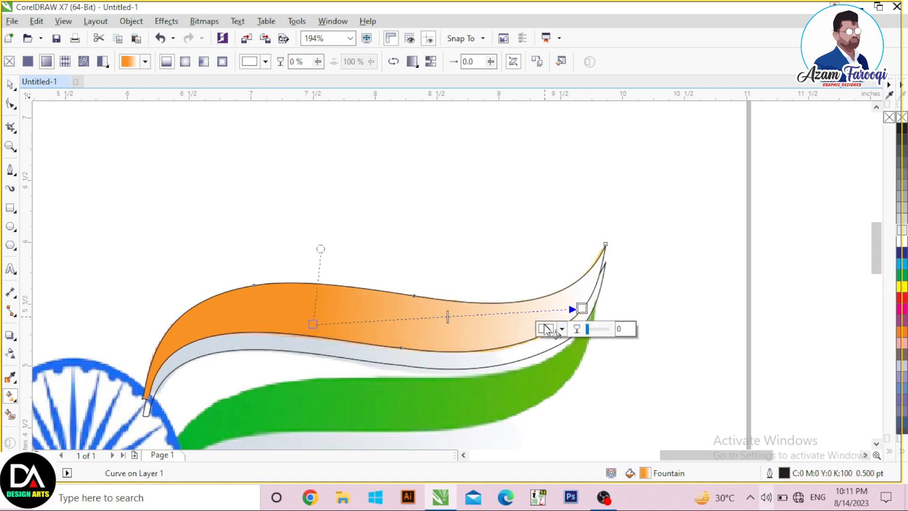
{"action": "left_click", "coordinate": [555, 328]}
{"action": "type", "text": "20"}
{"action": "key", "text": "Tab"}
{"action": "type", "text": "100"}
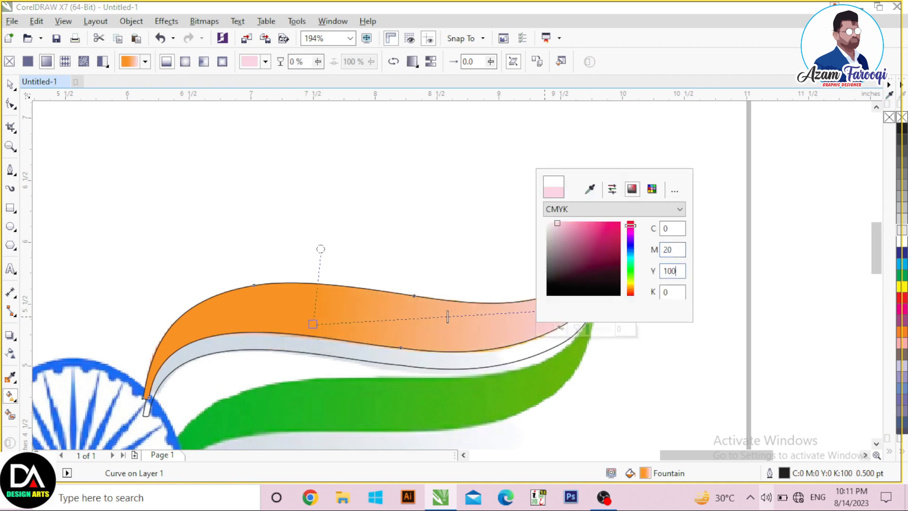
{"action": "key", "text": "shift+Tab"}
{"action": "key", "text": "shift+Tab"}
{"action": "key", "text": "Return"}
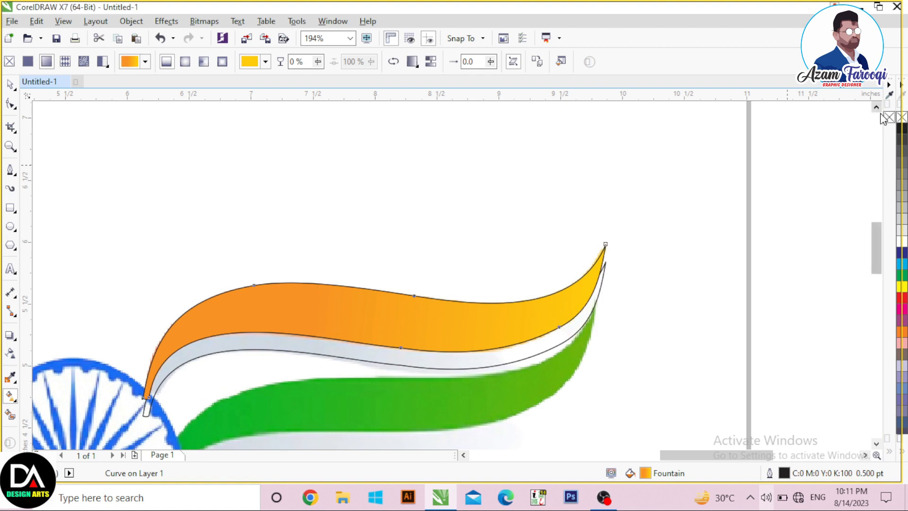
{"action": "key", "text": "space"}
{"action": "right_click", "coordinate": [889, 116]}
Apply a linear fountain fill along the lower ribbon copy and shift its start point farther toward the middle.
{"action": "left_click", "coordinate": [550, 358]}
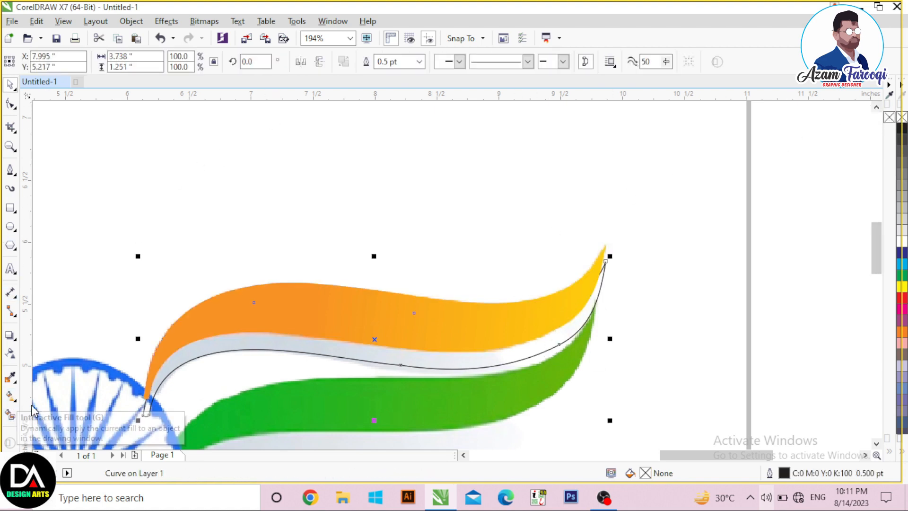
{"action": "left_click", "coordinate": [10, 395]}
{"action": "left_click", "coordinate": [46, 395]}
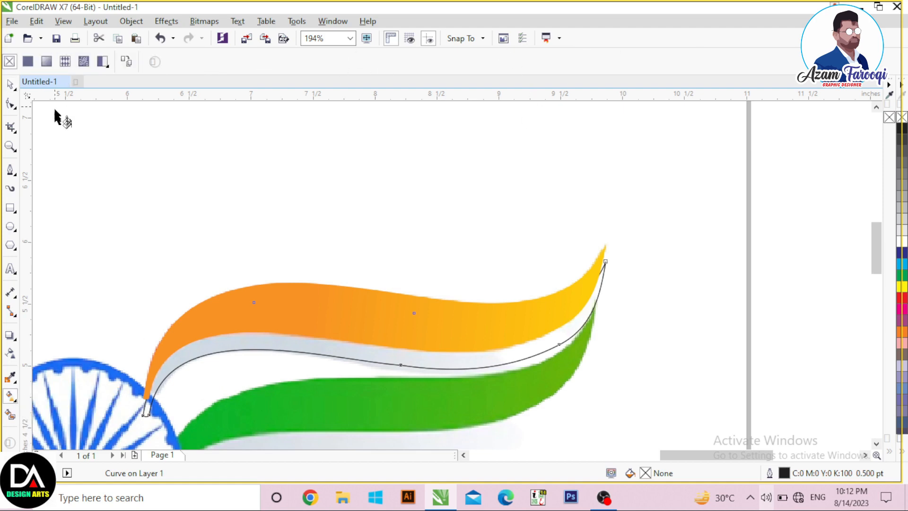
{"action": "left_click_drag", "start_coordinate": [198, 346], "coordinate": [556, 350]}
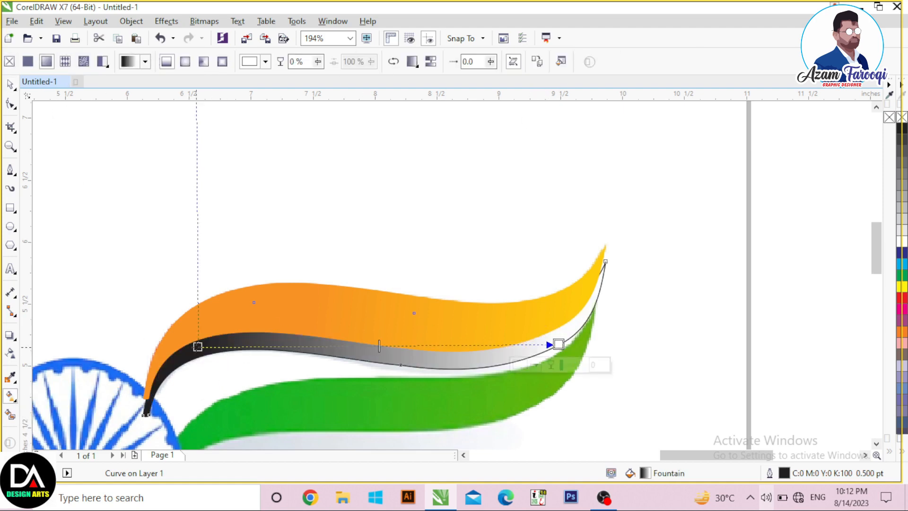
{"action": "left_click_drag", "start_coordinate": [197, 347], "coordinate": [294, 341]}
Set the lower ribbon copy's gradient to start at 30% black and end in white.
{"action": "left_click", "coordinate": [255, 361]}
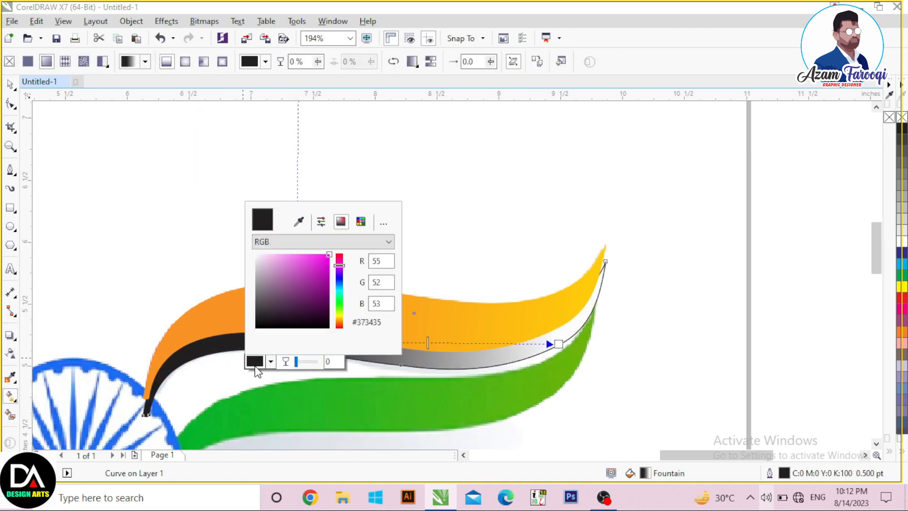
{"action": "left_click_drag", "start_coordinate": [387, 324], "coordinate": [316, 300]}
{"action": "type", "text": "30"}
{"action": "key", "text": "Return"}
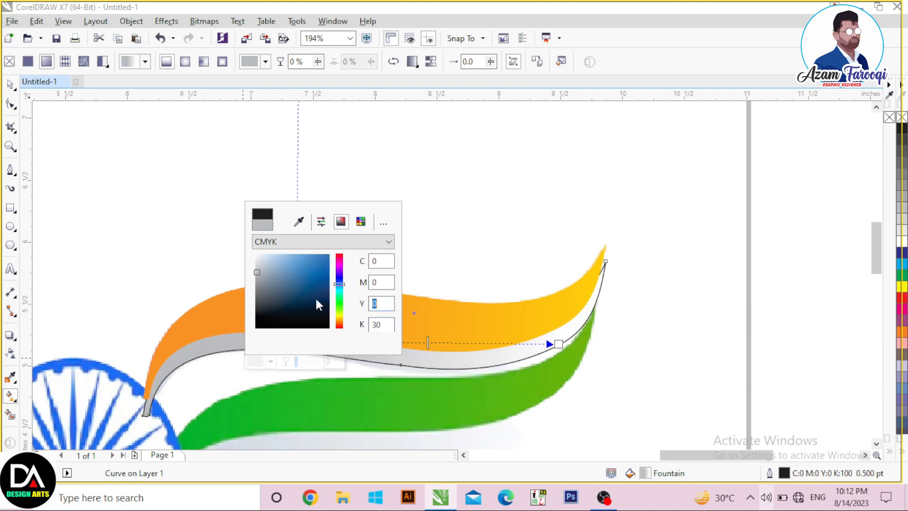
{"action": "left_click", "coordinate": [558, 344]}
{"action": "left_click", "coordinate": [520, 364]}
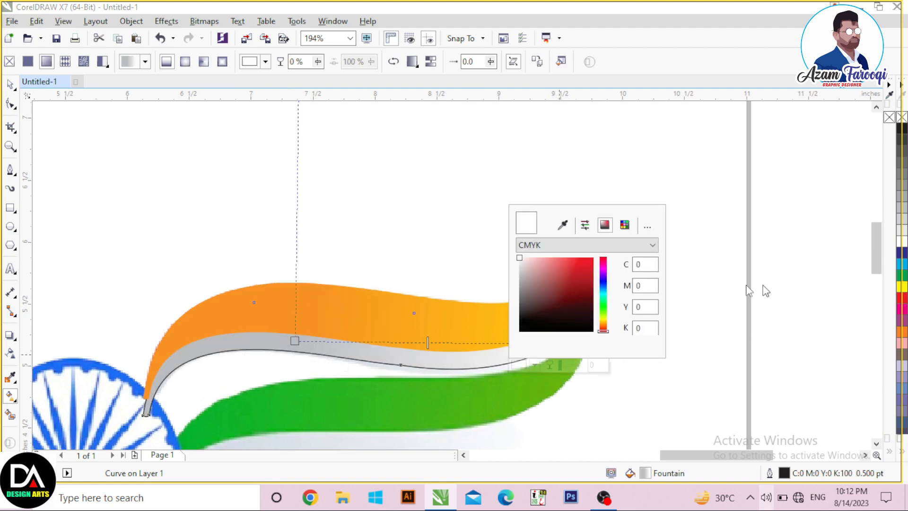
{"action": "left_click", "coordinate": [521, 258]}
Remove the outline from the grey gradient ribbon beneath the orange one.
{"action": "left_click", "coordinate": [13, 89]}
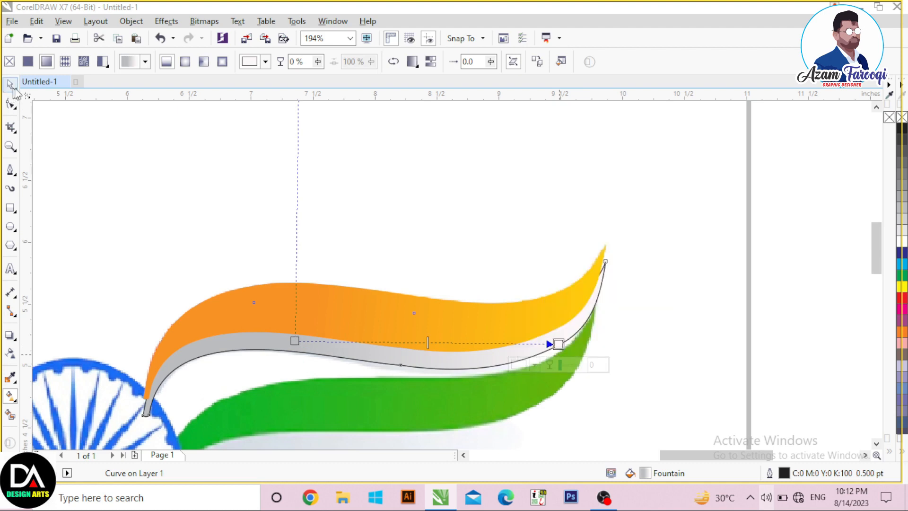
{"action": "left_click", "coordinate": [9, 81]}
{"action": "left_click", "coordinate": [643, 240]}
{"action": "left_click", "coordinate": [601, 274]}
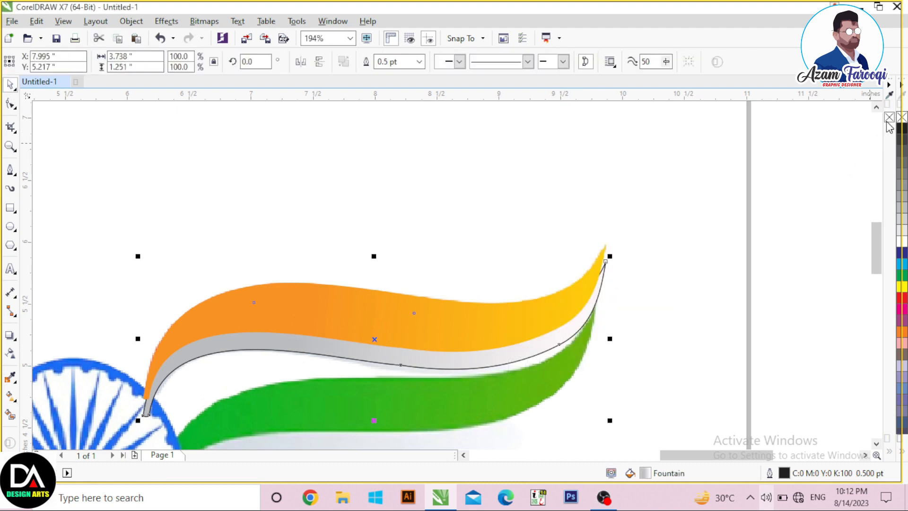
{"action": "right_click", "coordinate": [888, 118]}
{"action": "scroll", "coordinate": [576, 312], "scroll_direction": "up", "scroll_amount": 2}
{"action": "scroll", "coordinate": [619, 358], "scroll_direction": "down", "scroll_amount": 2}
{"action": "left_click_drag", "start_coordinate": [308, 215], "coordinate": [558, 373]}
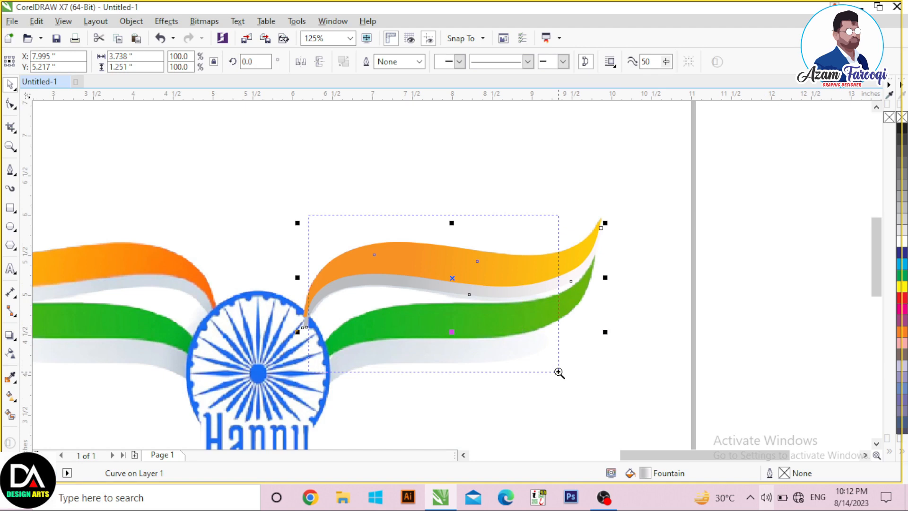
{"action": "left_click_drag", "start_coordinate": [558, 373], "coordinate": [560, 373]}
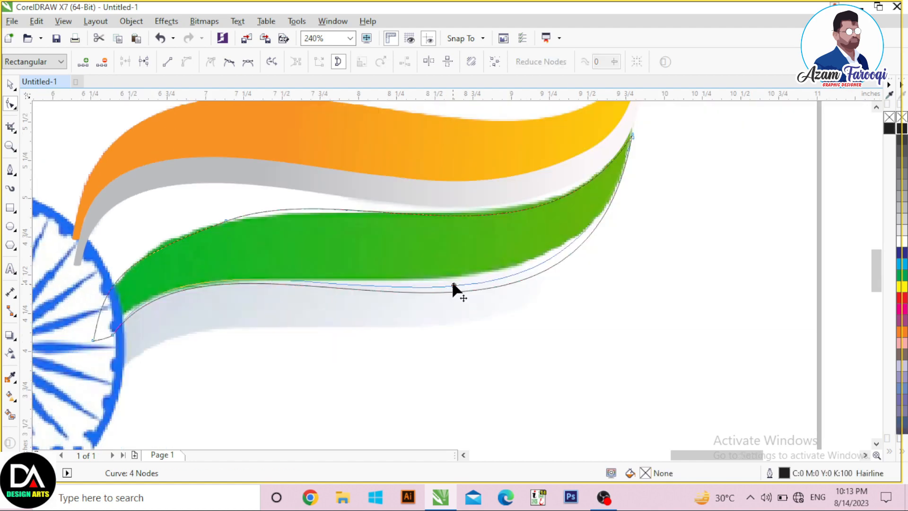
Bend the traced outline's lower edge along the bottom of the green ribbon and adjust its curve at the wheel end.
{"action": "left_click_drag", "start_coordinate": [454, 289], "coordinate": [453, 285]}
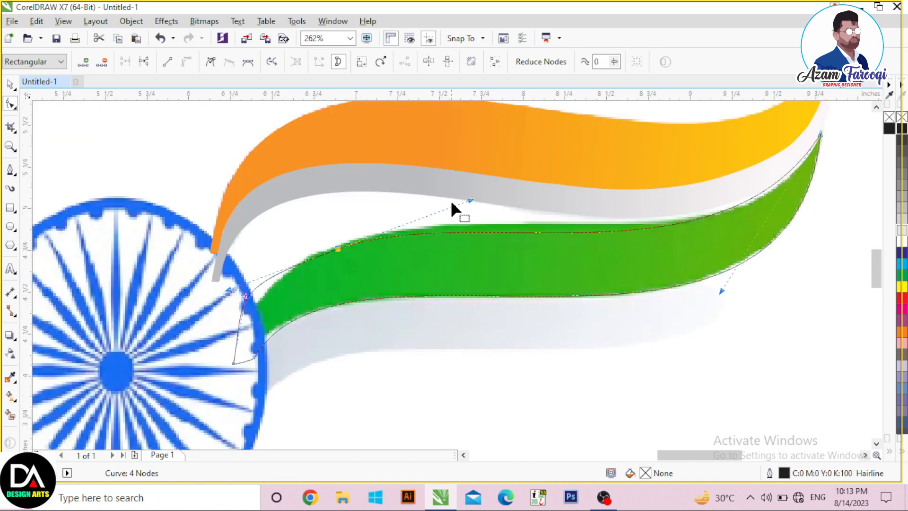
{"action": "left_click_drag", "start_coordinate": [721, 290], "coordinate": [737, 294]}
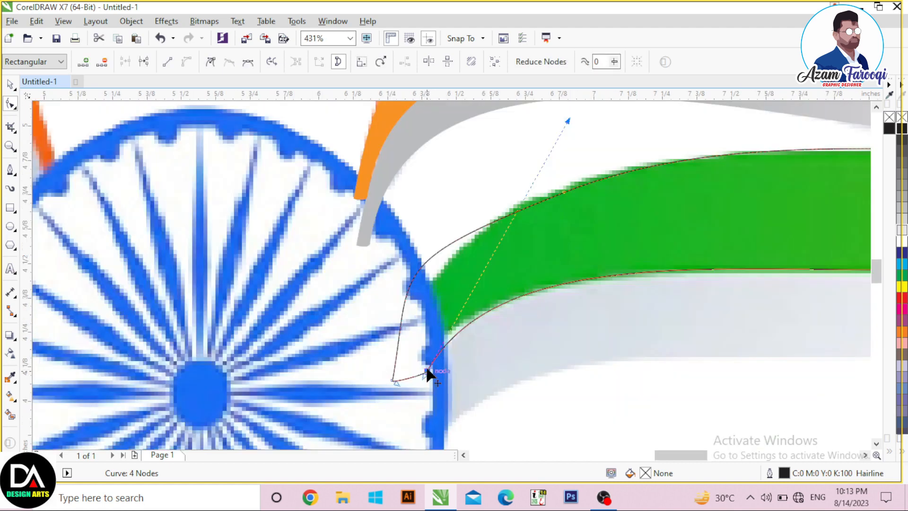
{"action": "left_click", "coordinate": [428, 372]}
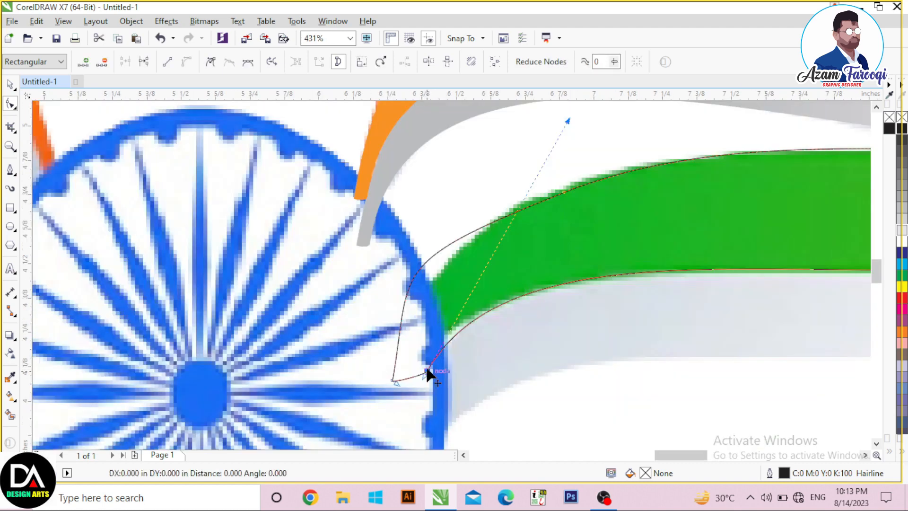
{"action": "left_click_drag", "start_coordinate": [427, 373], "coordinate": [404, 264]}
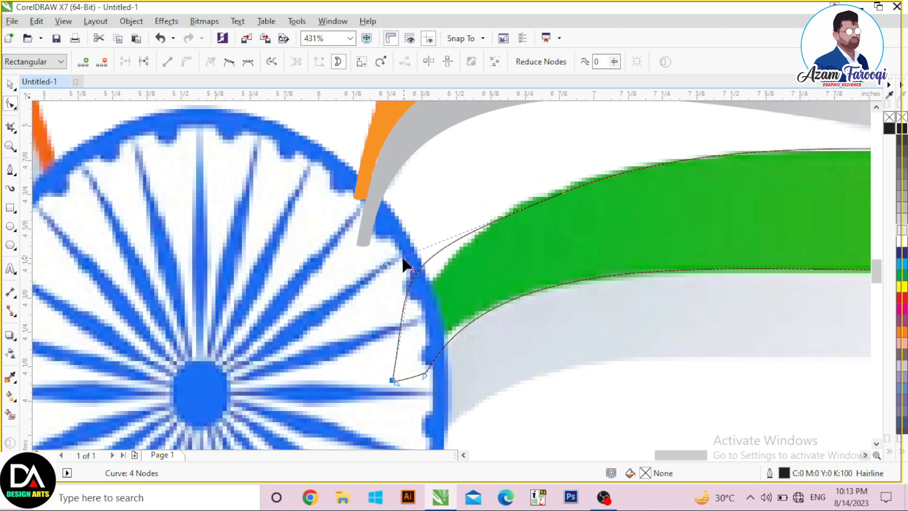
Reshape the outline's upper edge near the wheel by repositioning its upper node and curve handles along the green ribbon.
{"action": "left_click_drag", "start_coordinate": [297, 311], "coordinate": [433, 388]}
{"action": "left_click_drag", "start_coordinate": [564, 188], "coordinate": [571, 181]}
{"action": "left_click_drag", "start_coordinate": [453, 186], "coordinate": [622, 268]}
{"action": "left_click_drag", "start_coordinate": [415, 260], "coordinate": [387, 208]}
{"action": "left_click", "coordinate": [571, 183]}
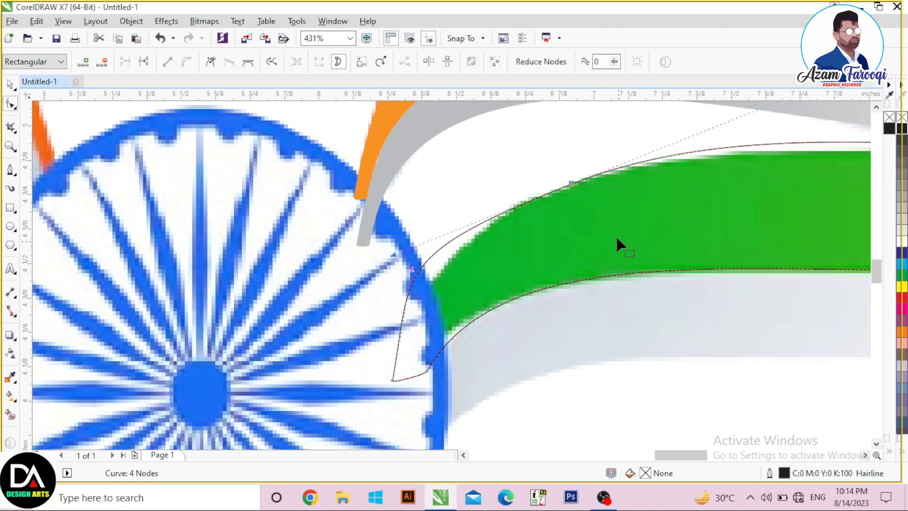
{"action": "left_click_drag", "start_coordinate": [394, 255], "coordinate": [422, 257]}
{"action": "left_click_drag", "start_coordinate": [565, 136], "coordinate": [624, 216]}
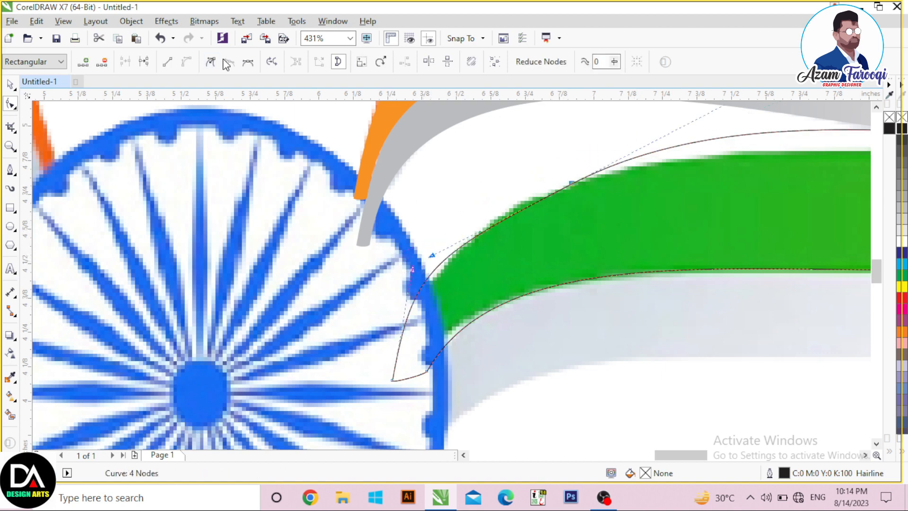
{"action": "left_click_drag", "start_coordinate": [432, 256], "coordinate": [434, 235]}
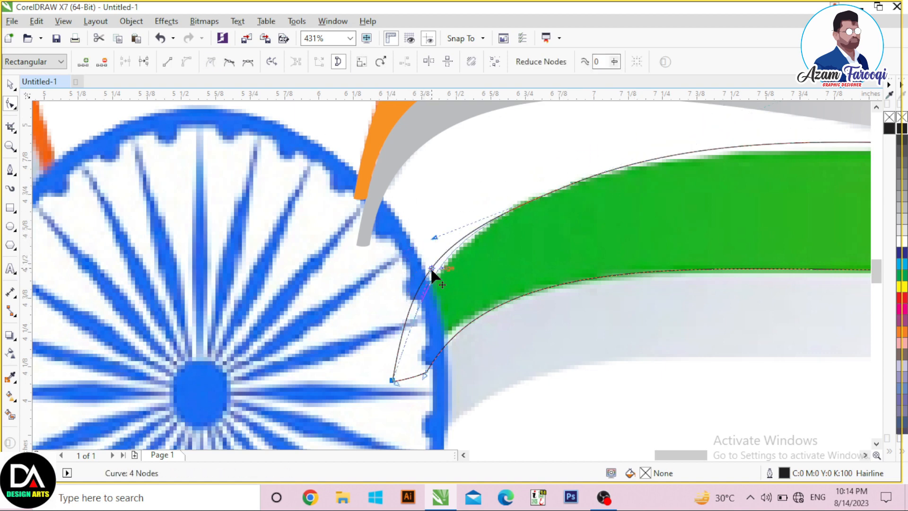
Shorten the upper node's handle so the outline's top edge follows the green ribbon, and finish the node editing.
{"action": "scroll", "coordinate": [387, 287], "scroll_direction": "down", "scroll_amount": 4}
{"action": "scroll", "coordinate": [425, 253], "scroll_direction": "up", "scroll_amount": 3}
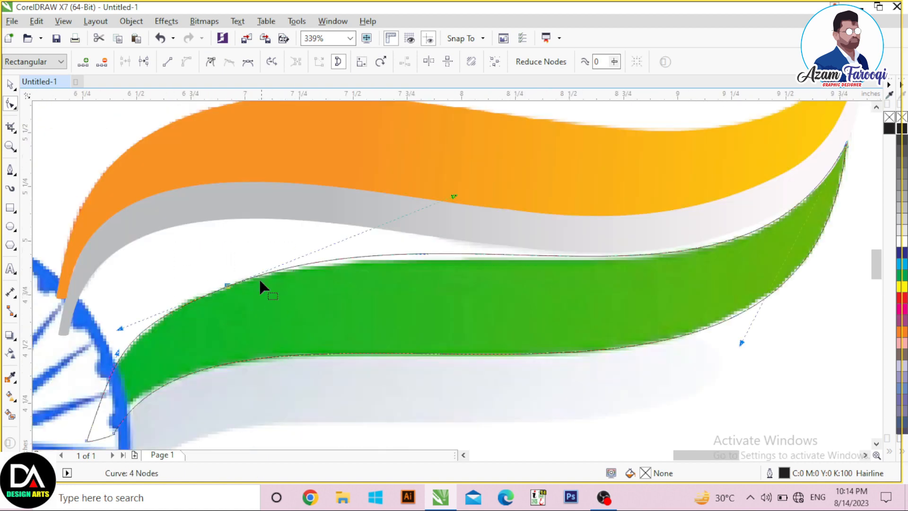
{"action": "left_click_drag", "start_coordinate": [456, 197], "coordinate": [416, 207]}
{"action": "key", "text": "space"}
{"action": "scroll", "coordinate": [663, 294], "scroll_direction": "down", "scroll_amount": 3}
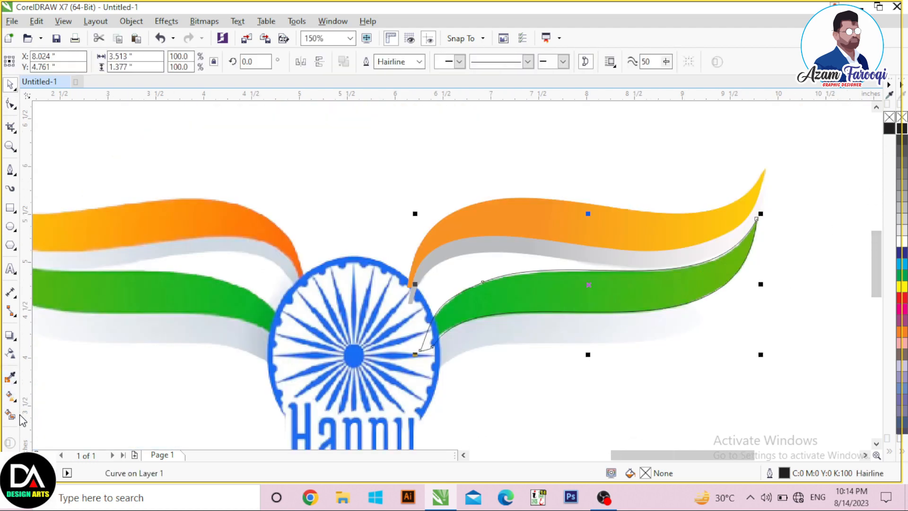
Apply a linear fountain fill along the traced green ribbon and shift its start point farther toward the middle.
{"action": "left_click", "coordinate": [15, 402]}
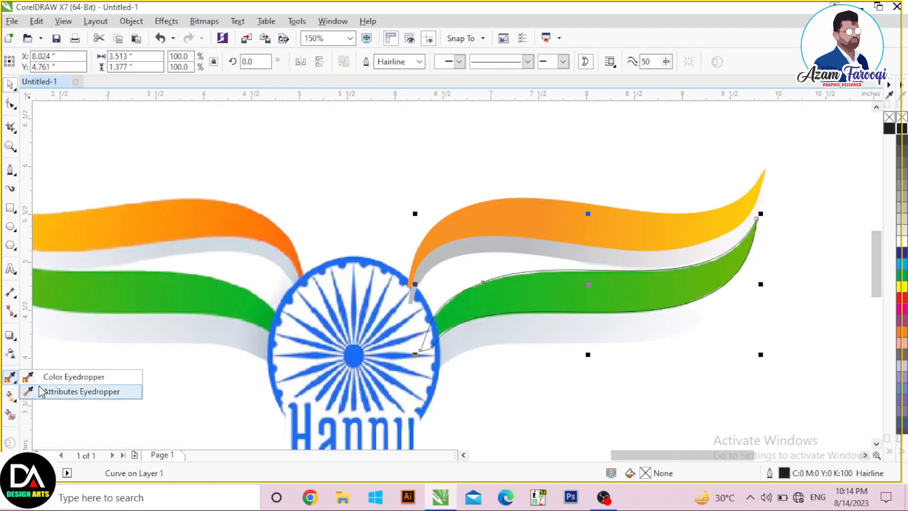
{"action": "left_click", "coordinate": [66, 395]}
{"action": "left_click_drag", "start_coordinate": [440, 307], "coordinate": [751, 264]}
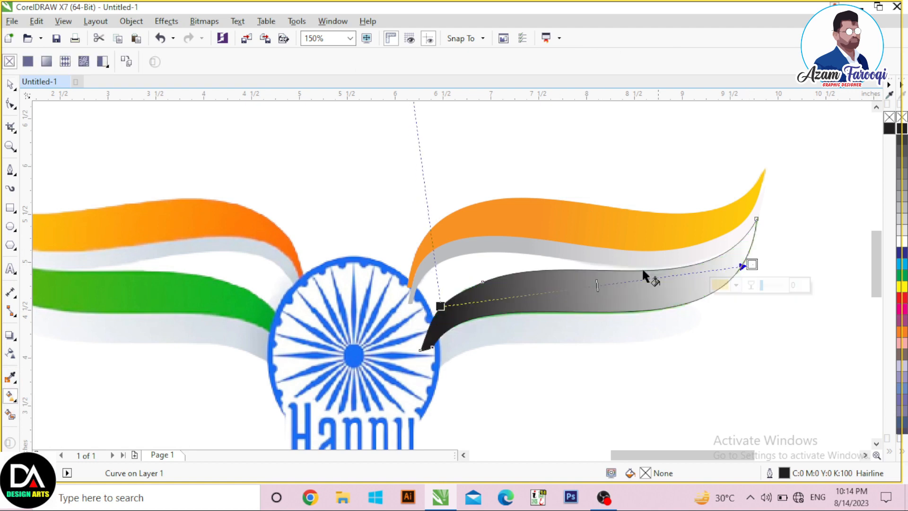
{"action": "left_click_drag", "start_coordinate": [440, 306], "coordinate": [550, 287]}
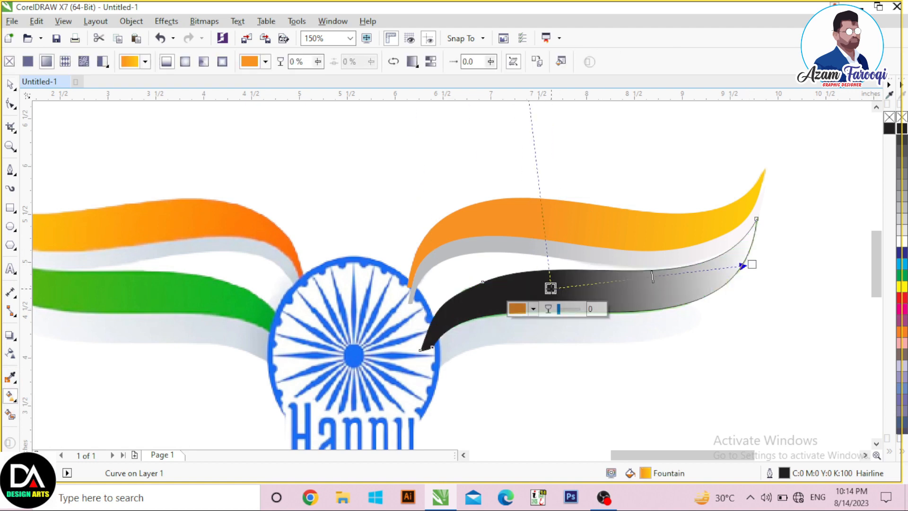
Set the green ribbon gradient's start colour to C75 M0 Y100 K0.
{"action": "left_click", "coordinate": [520, 308]}
{"action": "left_click_drag", "start_coordinate": [651, 377], "coordinate": [524, 356]}
{"action": "key", "text": "Tab"}
{"action": "type", "text": "0"}
{"action": "key", "text": "Tab"}
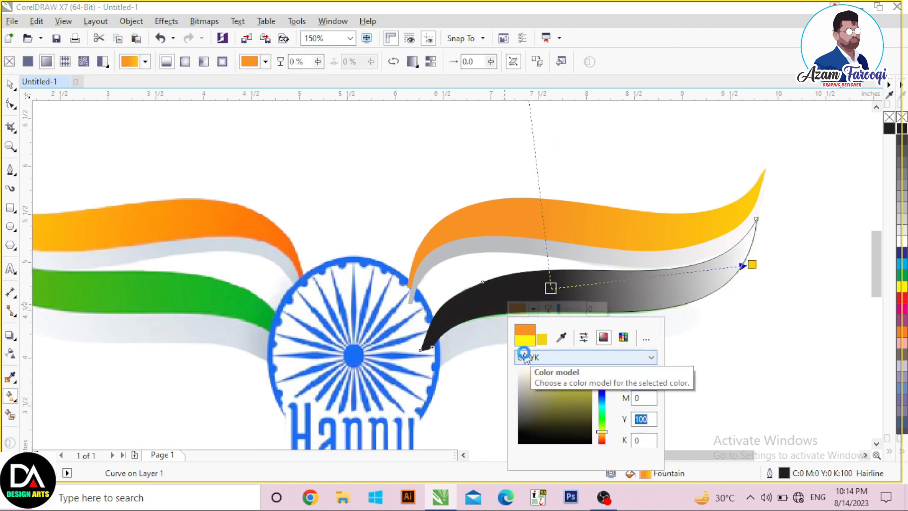
{"action": "type", "text": "1"}
{"action": "key", "text": "Return"}
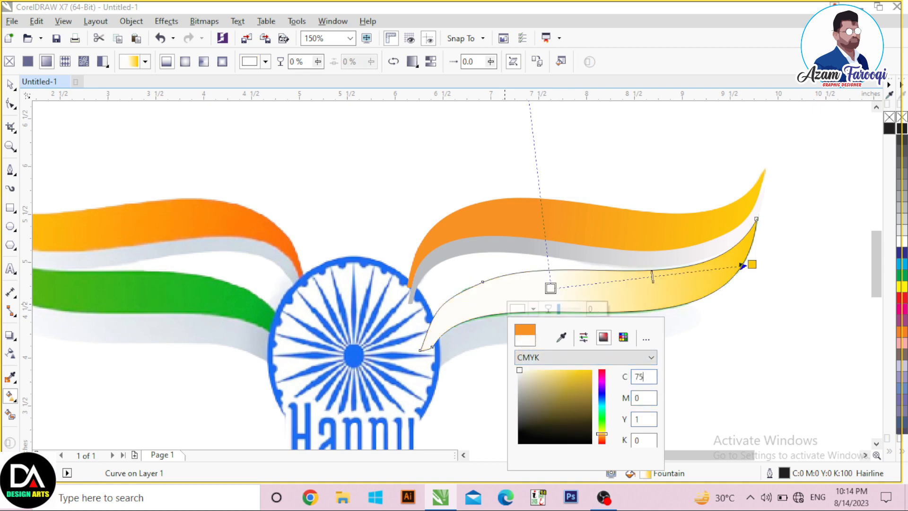
{"action": "type", "text": "75"}
{"action": "key", "text": "Tab"}
{"action": "type", "text": "00"}
{"action": "key", "text": "Tab"}
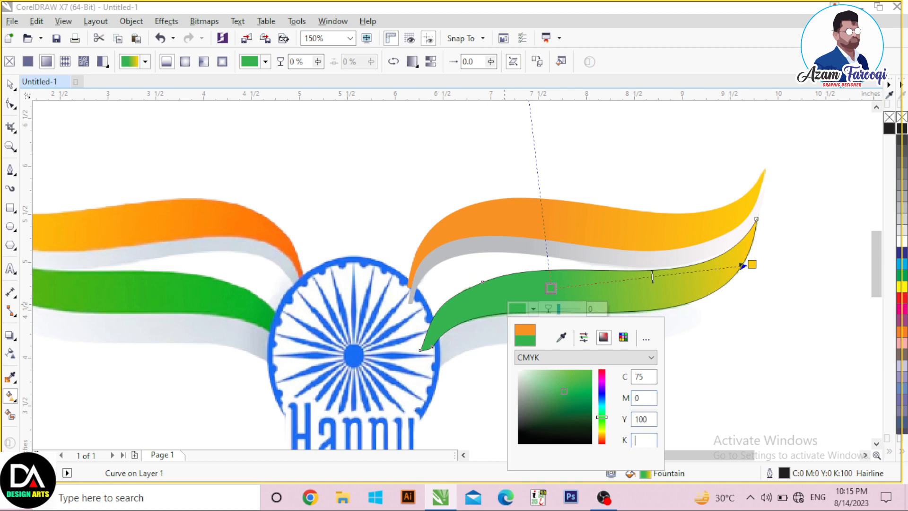
Adjust the green ribbon gradient's start colour to C60 M0 Y100 K10.
{"action": "type", "text": "10"}
{"action": "key", "text": "shift+Tab"}
{"action": "type", "text": "60"}
{"action": "key", "text": "Tab"}
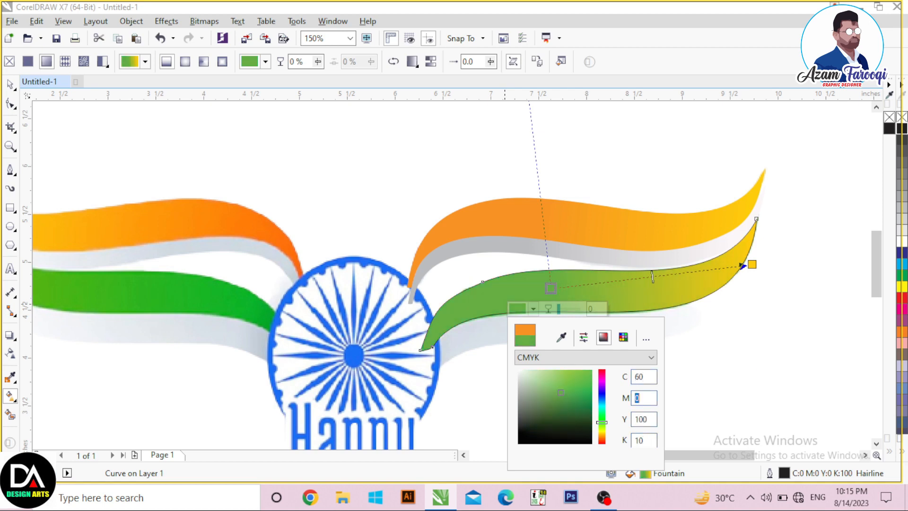
{"action": "left_click", "coordinate": [745, 370]}
Set the green ribbon gradient's end colour to C30 M0 Y100 K0 and remove the ribbon's outline.
{"action": "left_click", "coordinate": [751, 263]}
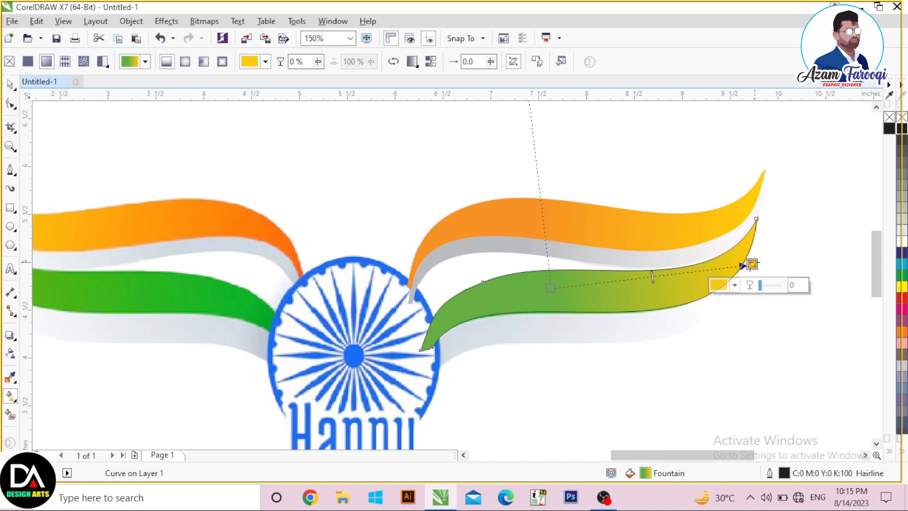
{"action": "left_click", "coordinate": [711, 285]}
{"action": "type", "text": "30"}
{"action": "key", "text": "Tab"}
{"action": "type", "text": "0"}
{"action": "key", "text": "Tab"}
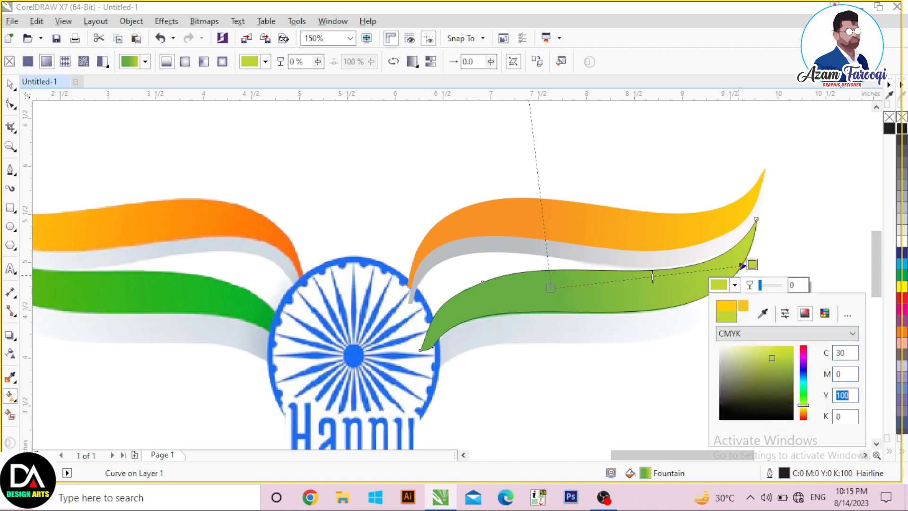
{"action": "key", "text": "Return"}
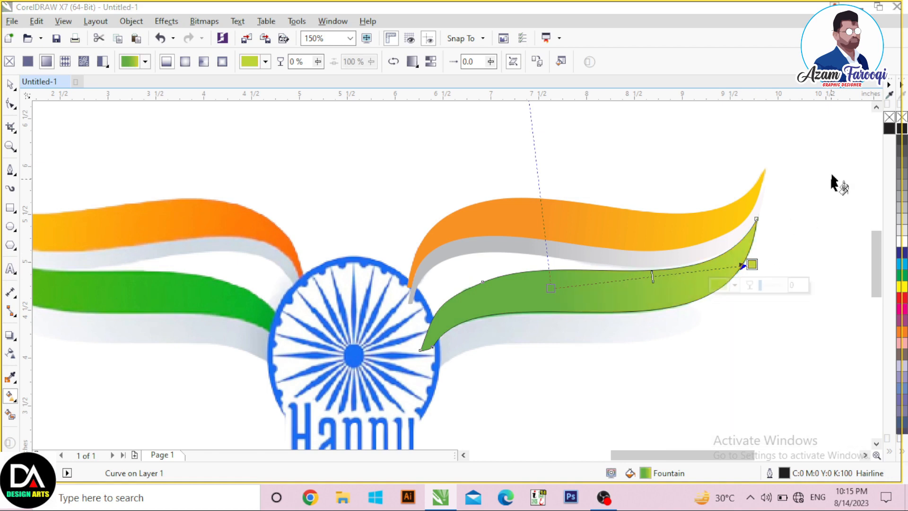
{"action": "left_click", "coordinate": [10, 84]}
{"action": "right_click", "coordinate": [889, 117]}
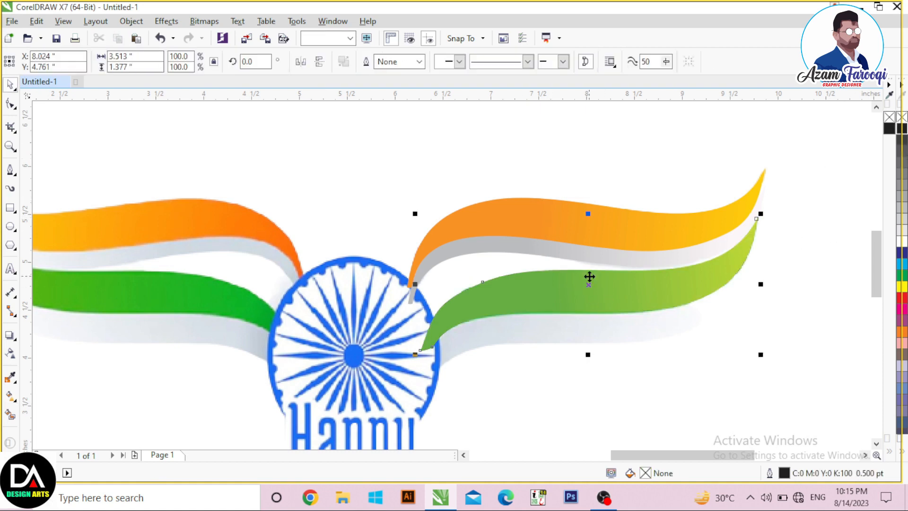
Place a copy of the green ribbon slightly lower and behind it, and fill the copy with 10% black.
{"action": "key", "text": "Down"}
{"action": "key", "text": "Down"}
{"action": "key", "text": "Down"}
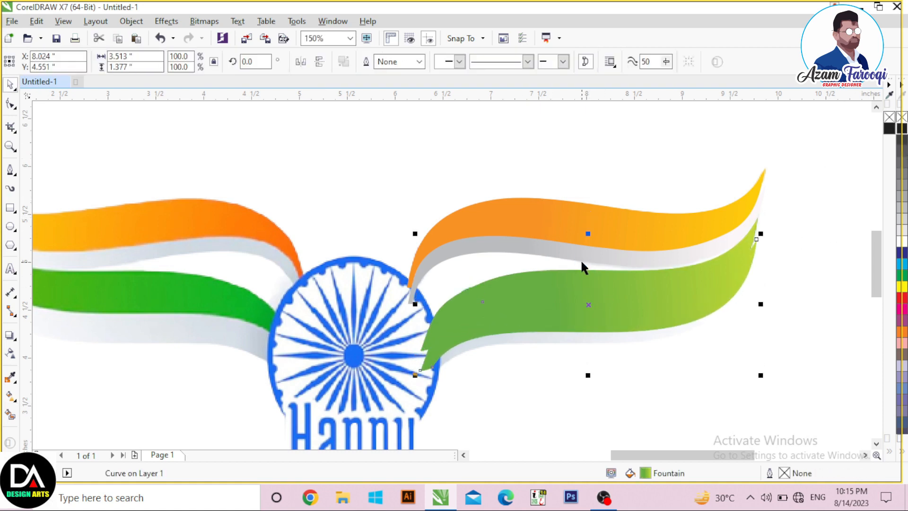
{"action": "left_click", "coordinate": [902, 230]}
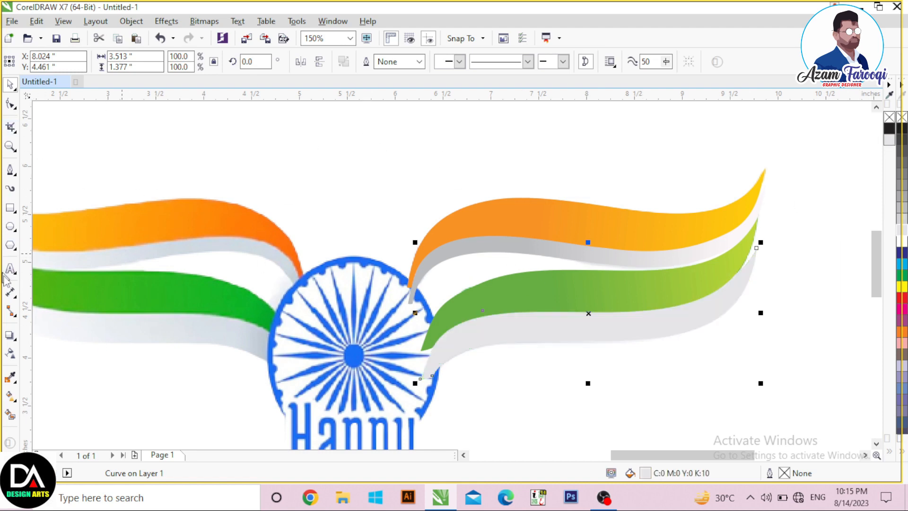
{"action": "left_click", "coordinate": [10, 397]}
{"action": "left_click", "coordinate": [560, 245]}
{"action": "key", "text": "ctrl+z"}
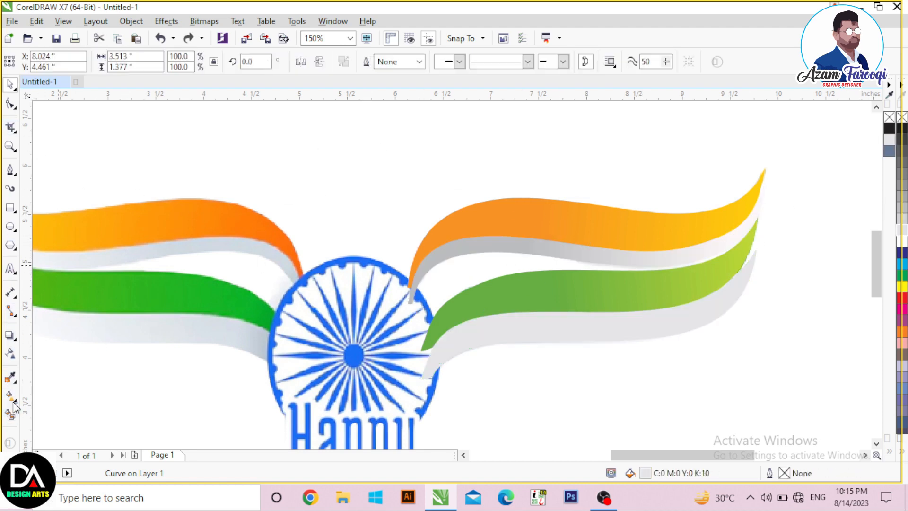
Try to copy the gradient fill between the grey ribbon under the orange one and the lower grey copy.
{"action": "left_click", "coordinate": [10, 396]}
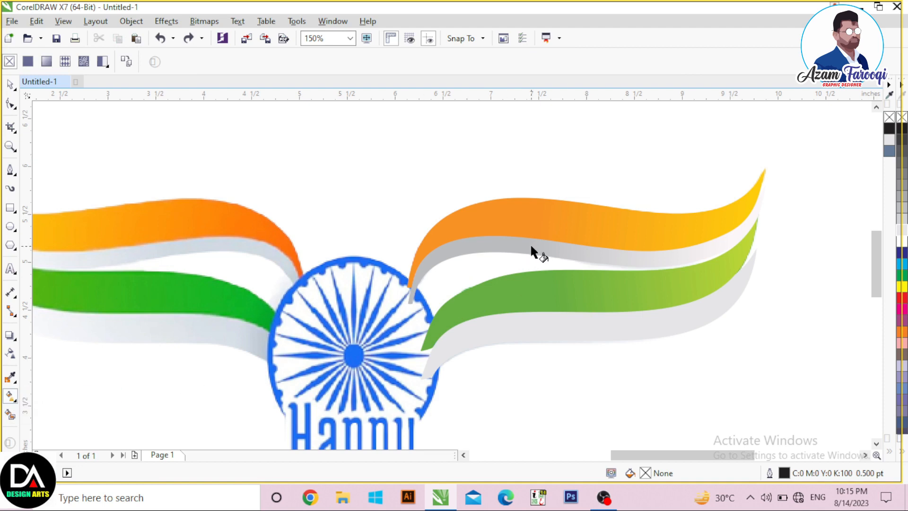
{"action": "left_click_drag", "start_coordinate": [525, 245], "coordinate": [728, 247]}
{"action": "left_click", "coordinate": [537, 62]}
{"action": "left_click", "coordinate": [535, 328]}
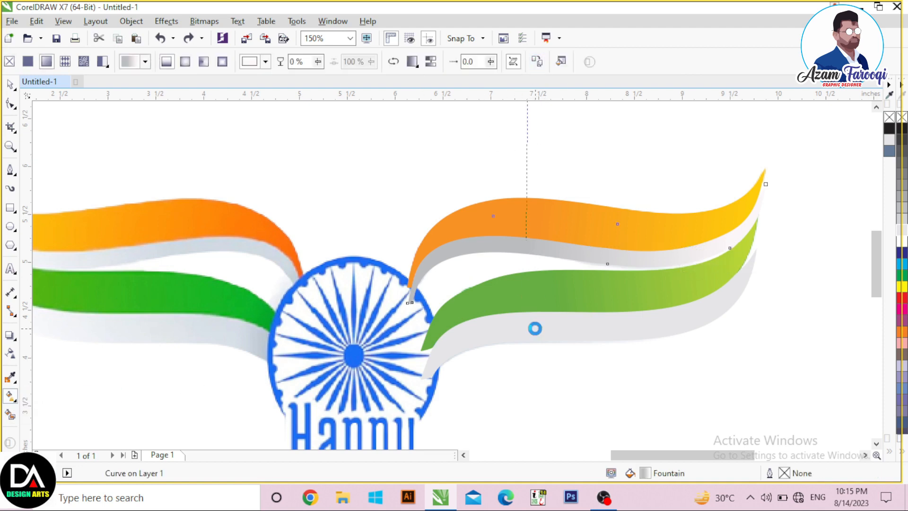
{"action": "left_click", "coordinate": [535, 331]}
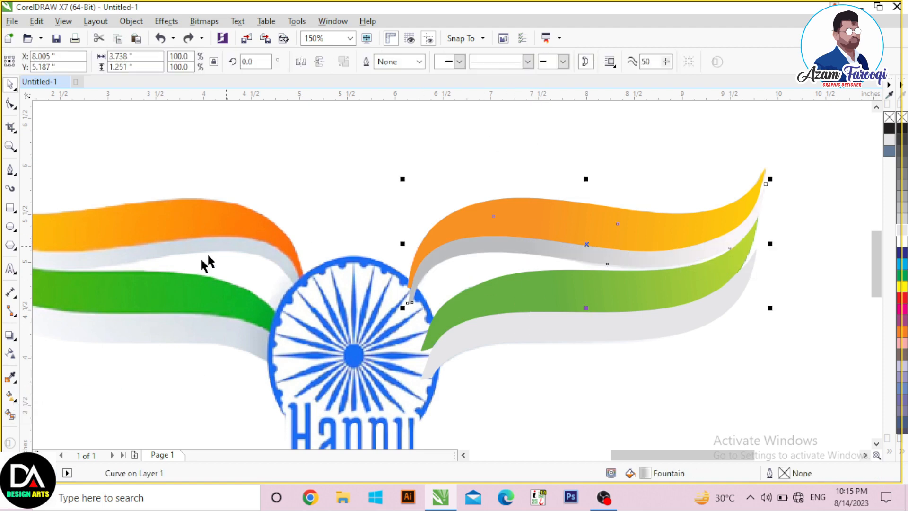
{"action": "left_click", "coordinate": [13, 399]}
{"action": "left_click", "coordinate": [21, 397]}
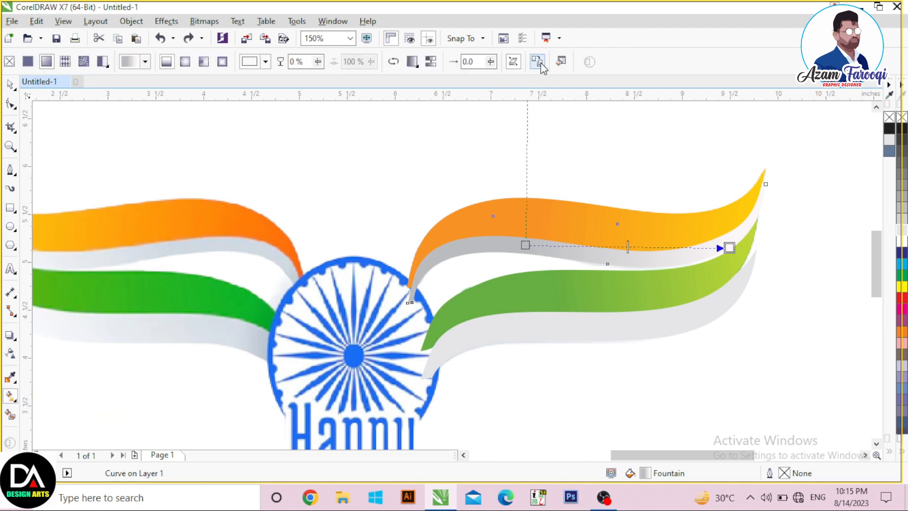
{"action": "left_click", "coordinate": [13, 399]}
{"action": "left_click", "coordinate": [24, 398]}
{"action": "left_click", "coordinate": [537, 61]}
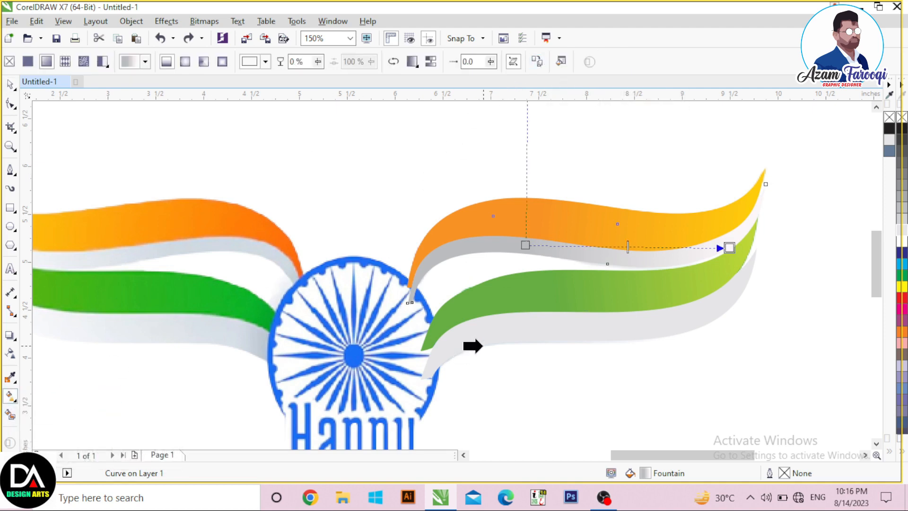
{"action": "left_click", "coordinate": [492, 334]}
{"action": "key", "text": "ctrl+z"}
Apply a linear fountain fill to the grey copy beneath the green ribbon, running from its middle to its outer tip.
{"action": "key", "text": "space"}
{"action": "left_click", "coordinate": [541, 318]}
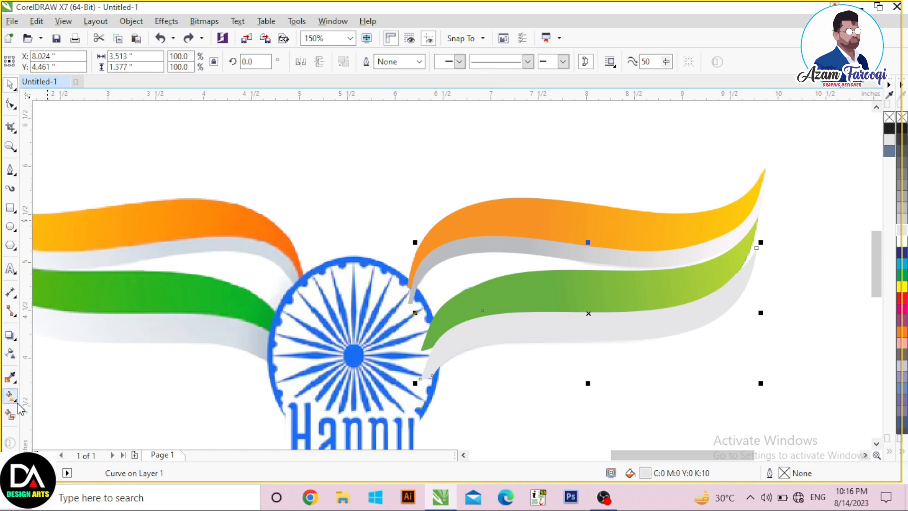
{"action": "left_click", "coordinate": [13, 399]}
{"action": "left_click", "coordinate": [52, 395]}
{"action": "left_click_drag", "start_coordinate": [458, 343], "coordinate": [550, 324]}
{"action": "left_click_drag", "start_coordinate": [727, 297], "coordinate": [758, 282]}
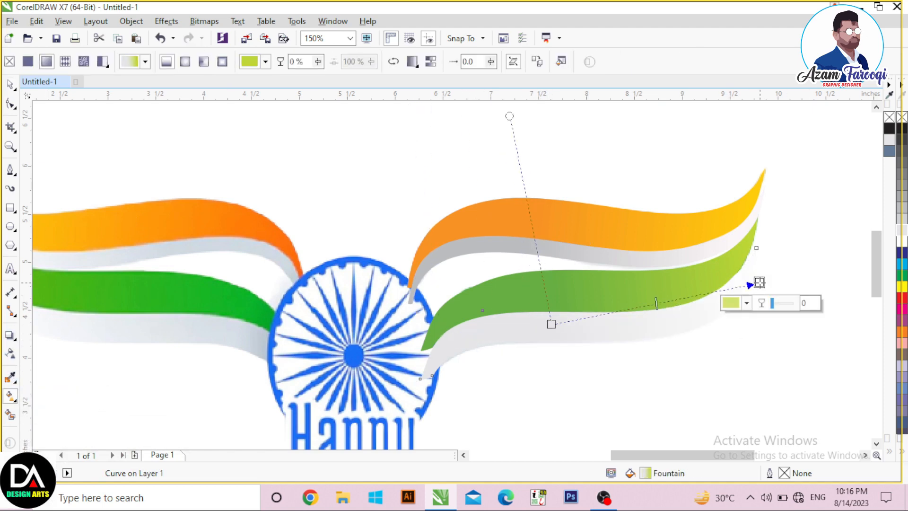
Set the start colour of the lower grey ribbon's gradient to 30% black.
{"action": "left_click", "coordinate": [551, 324]}
{"action": "left_click", "coordinate": [523, 345]}
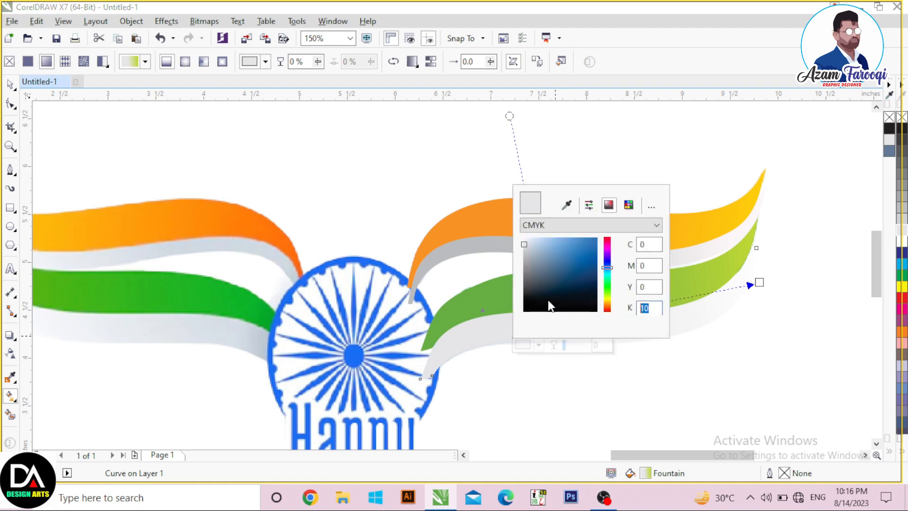
{"action": "type", "text": "50"}
{"action": "key", "text": "Return"}
{"action": "key", "text": "shift+Tab"}
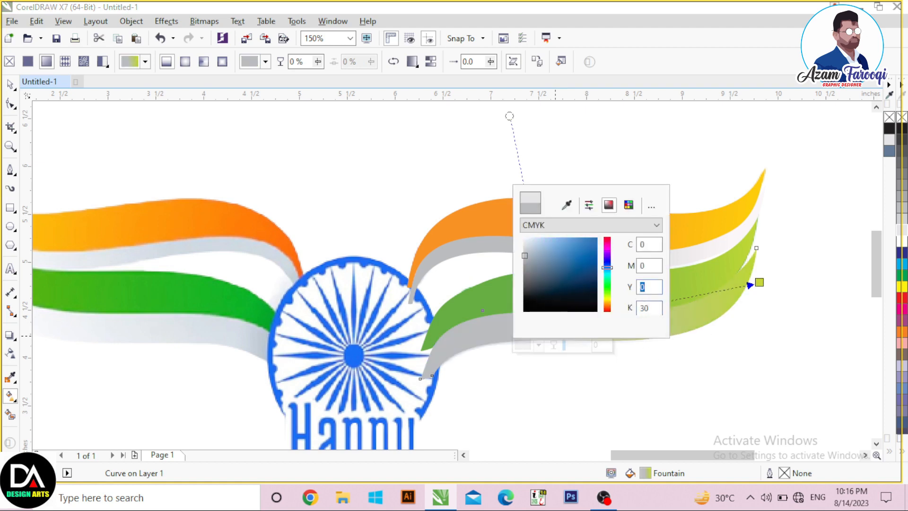
{"action": "key", "text": "Return"}
Set the end colour of the lower grey ribbon's gradient to C0 M0 Y0 K10.
{"action": "left_click", "coordinate": [759, 282]}
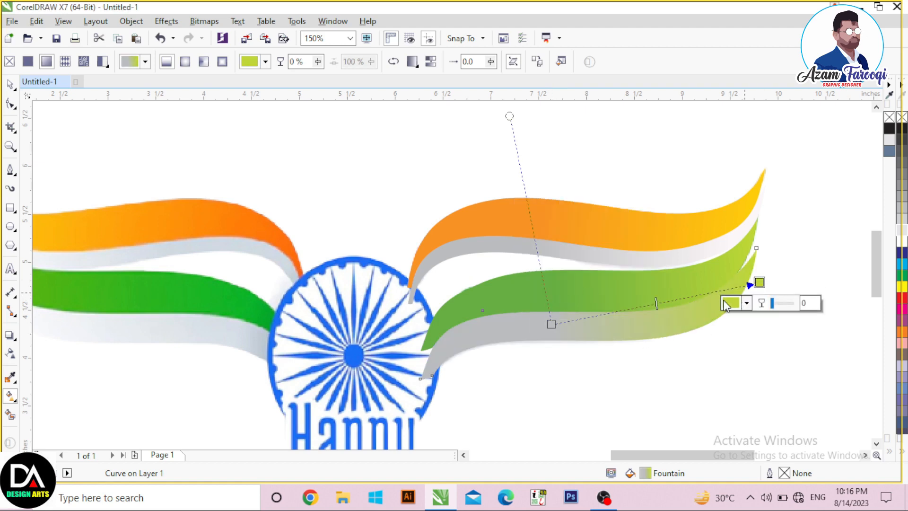
{"action": "left_click", "coordinate": [732, 302]}
{"action": "left_click", "coordinate": [814, 436]}
{"action": "left_click_drag", "start_coordinate": [855, 434], "coordinate": [790, 437]}
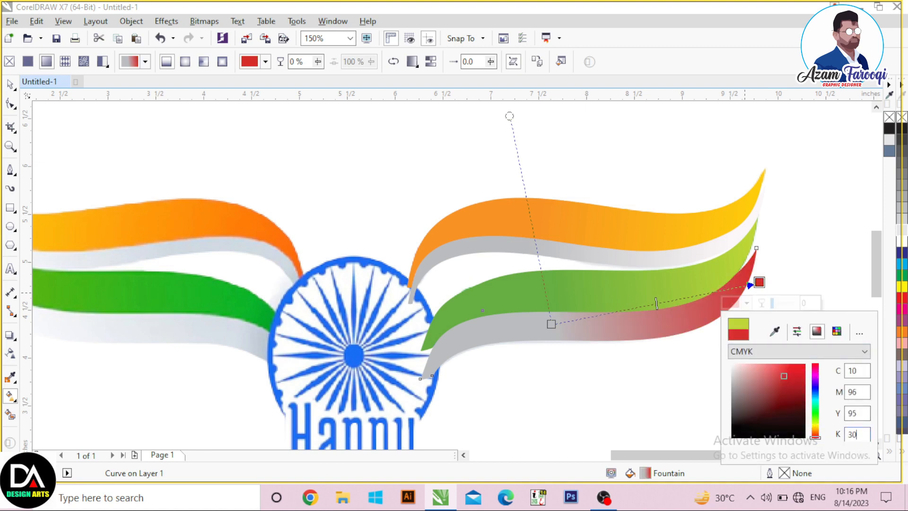
{"action": "key", "text": "shift+Tab"}
{"action": "type", "text": "0"}
{"action": "key", "text": "shift+Tab"}
{"action": "type", "text": "0"}
{"action": "key", "text": "shift+Tab"}
{"action": "type", "text": "0"}
{"action": "key", "text": "shift+Tab"}
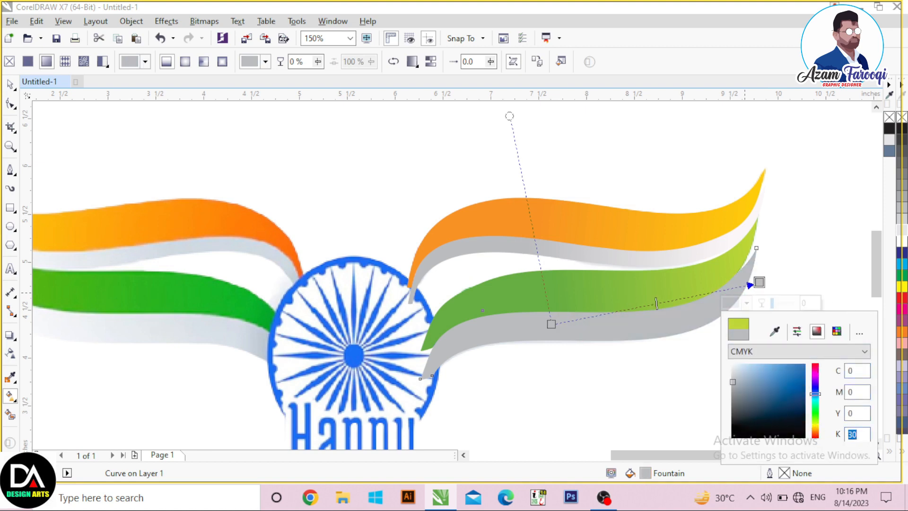
{"action": "type", "text": "10"}
{"action": "key", "text": "Return"}
{"action": "key", "text": "space"}
{"action": "left_click", "coordinate": [679, 280]}
{"action": "key", "text": "Delete"}
{"action": "key", "text": "ctrl+z"}
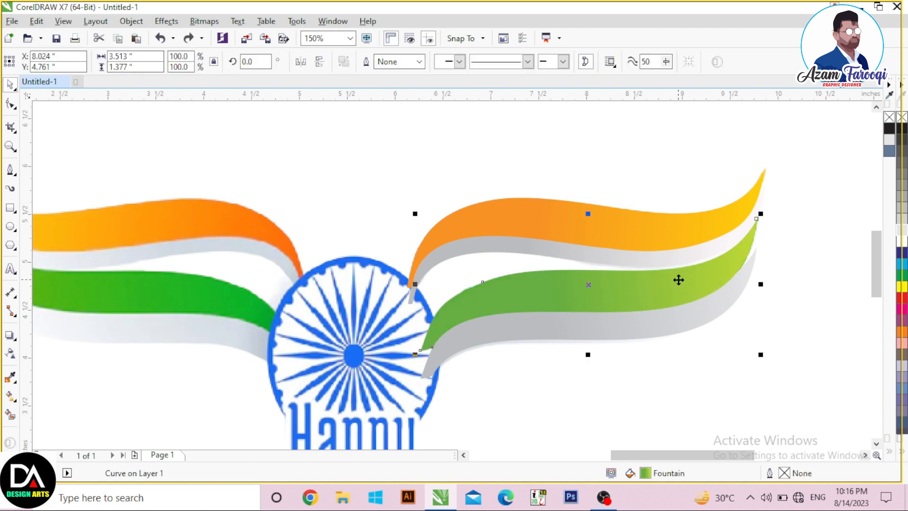
{"action": "double_click", "coordinate": [646, 473]}
{"action": "key", "text": "Escape"}
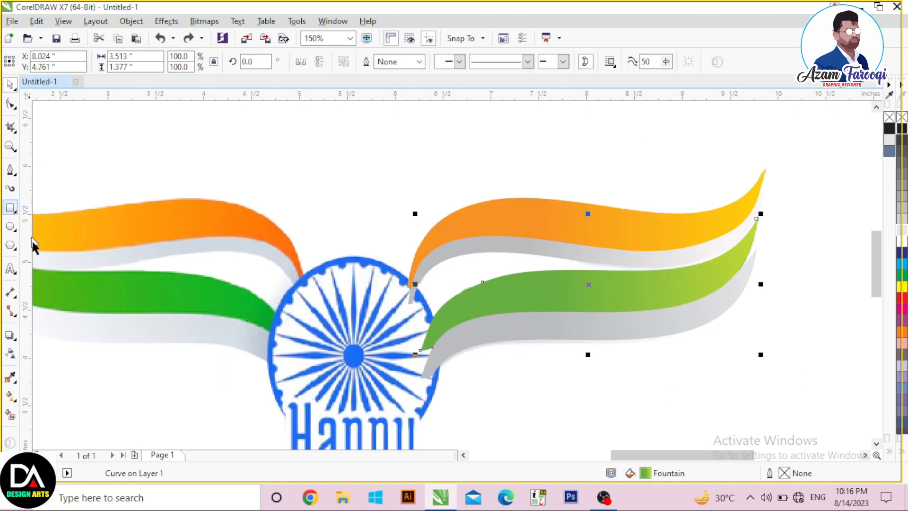
Set the start colour of the green ribbon's gradient to C65 M0 Y100 K0.
{"action": "left_click", "coordinate": [10, 396]}
{"action": "left_click", "coordinate": [549, 288]}
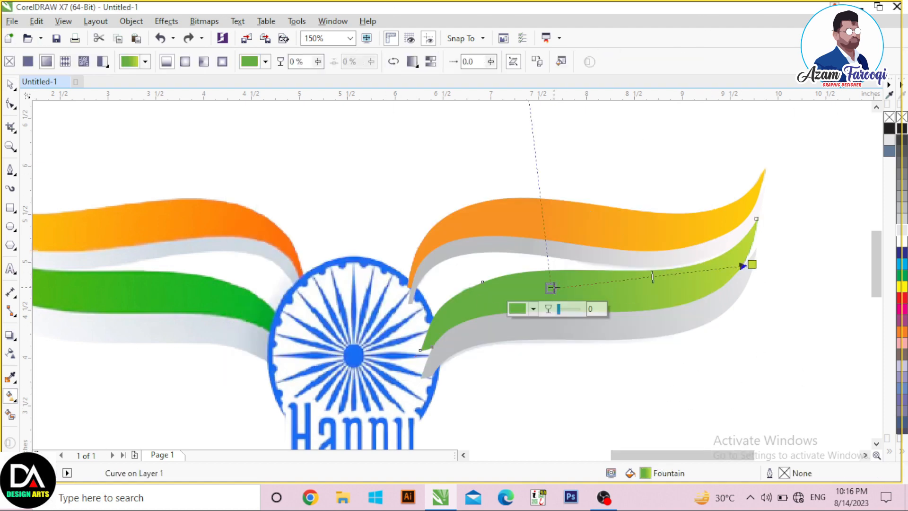
{"action": "left_click", "coordinate": [532, 308]}
{"action": "type", "text": "0"}
{"action": "key", "text": "Tab"}
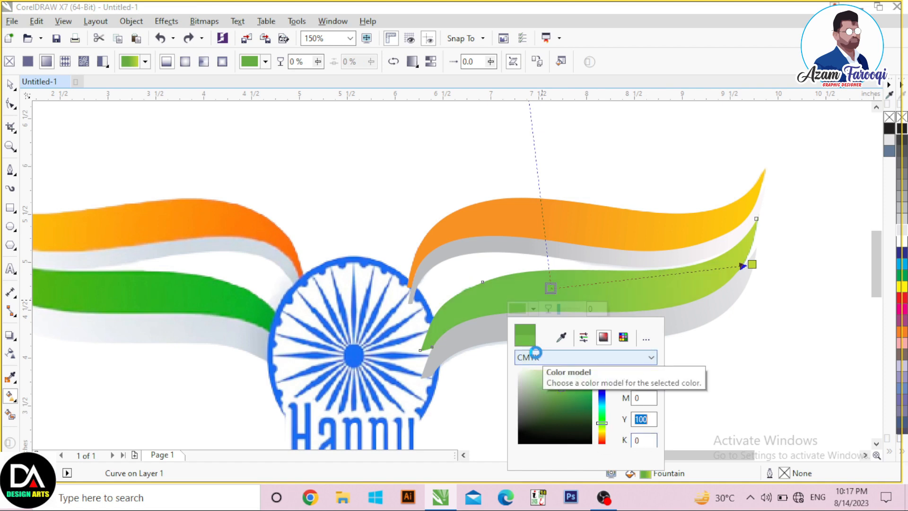
{"action": "type", "text": "65"}
{"action": "key", "text": "Tab"}
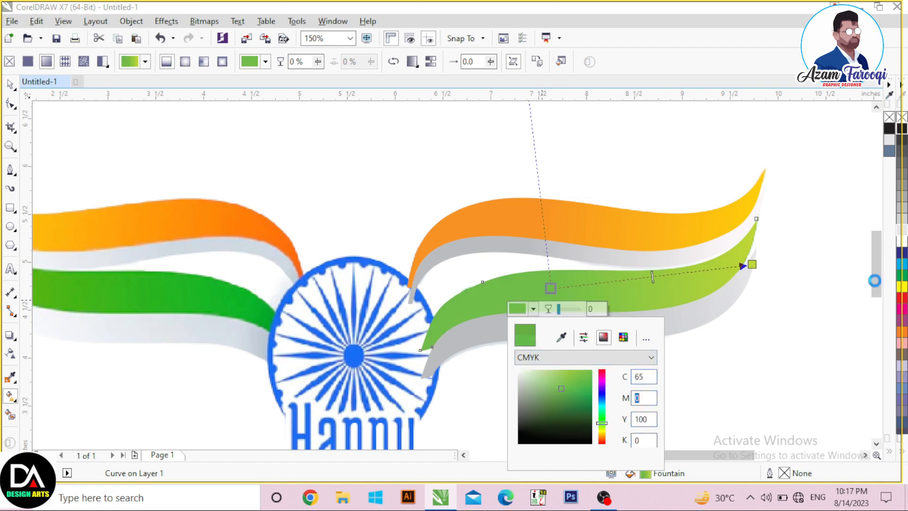
{"action": "type", "text": "20"}
{"action": "key", "text": "Return"}
{"action": "type", "text": "0"}
{"action": "key", "text": "Tab"}
{"action": "key", "text": "Return"}
{"action": "left_click", "coordinate": [9, 84]}
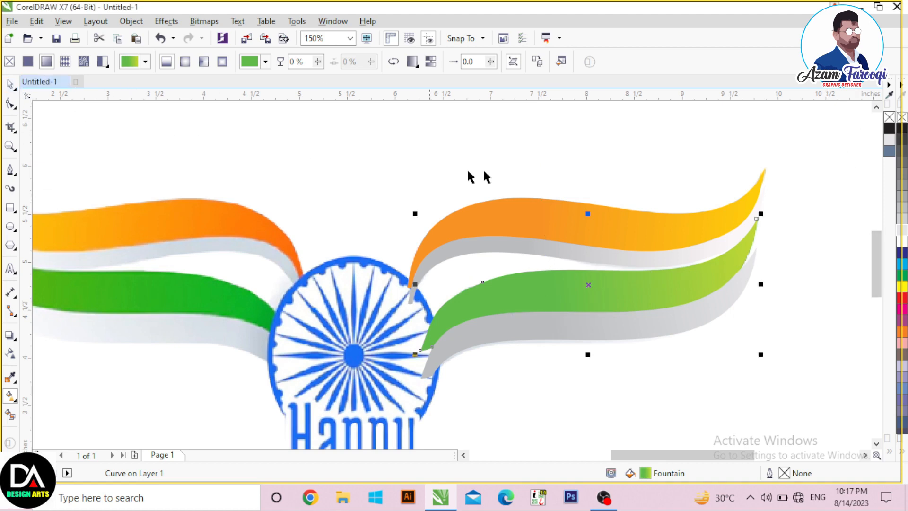
Group the orange ribbon, the green ribbon and their two grey copies on the right wing.
{"action": "scroll", "coordinate": [510, 173], "scroll_direction": "down", "scroll_amount": 2}
{"action": "left_click", "coordinate": [456, 163]}
{"action": "key", "text": "F4"}
{"action": "left_click", "coordinate": [634, 293]}
{"action": "left_click", "coordinate": [632, 282], "text": "shift"}
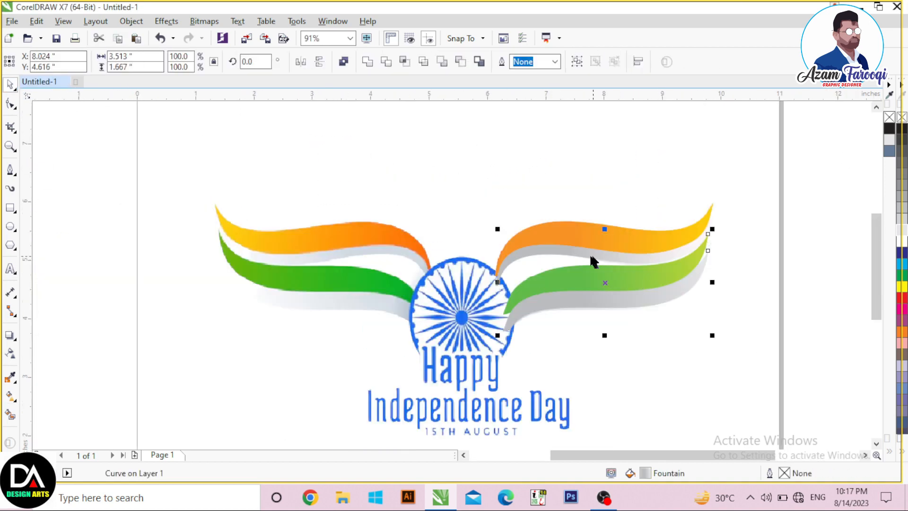
{"action": "left_click", "coordinate": [589, 255], "text": "shift"}
{"action": "left_click", "coordinate": [571, 234], "text": "shift"}
{"action": "key", "text": "ctrl+g"}
Mirror a copy of the ribbon group horizontally and align it over the reference's left wing.
{"action": "left_click_drag", "start_coordinate": [716, 266], "coordinate": [338, 288]}
{"action": "right_click", "coordinate": [337, 288]}
{"action": "key", "text": "Left"}
{"action": "left_click_drag", "start_coordinate": [338, 255], "coordinate": [294, 257]}
{"action": "left_click", "coordinate": [534, 244], "text": "shift"}
{"action": "key", "text": "Escape"}
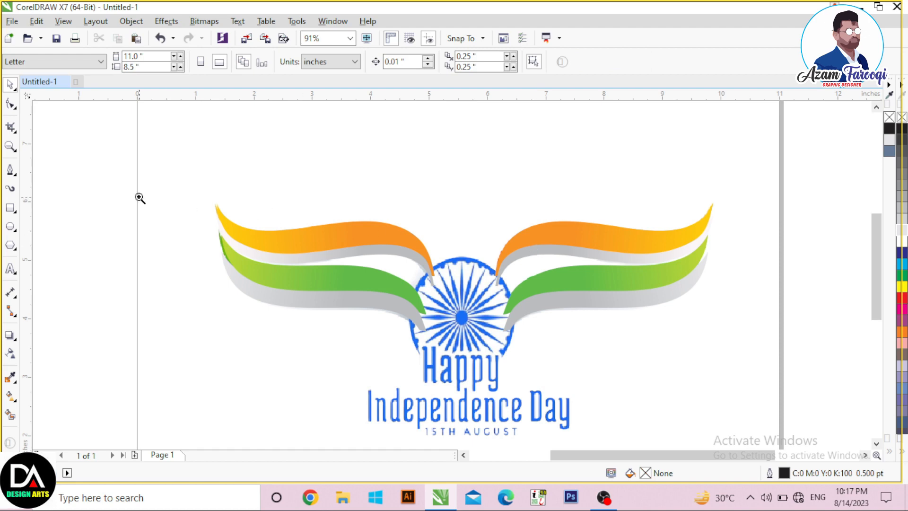
Nudge the grey ribbon beneath the green one slightly upward within the left wing group.
{"action": "scroll", "coordinate": [287, 273], "scroll_direction": "up", "scroll_amount": 2}
{"action": "left_click", "coordinate": [351, 221]}
{"action": "left_click", "coordinate": [351, 220]}
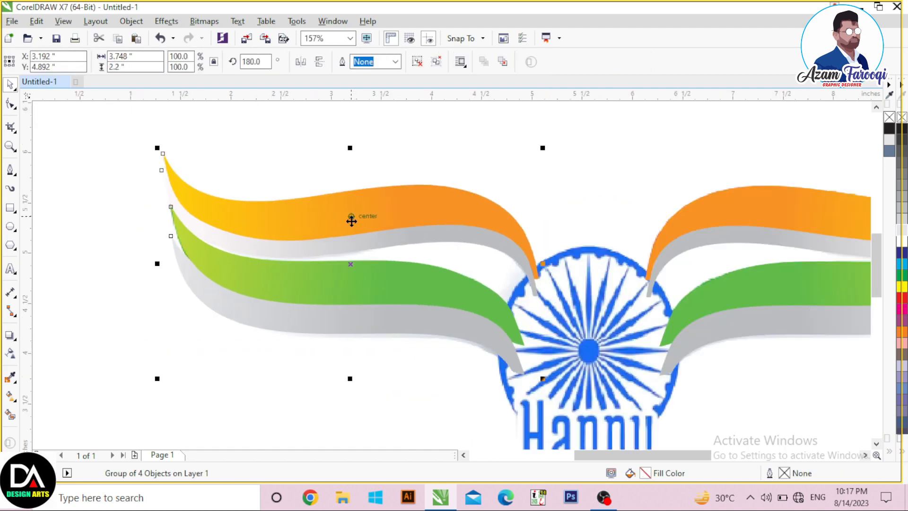
{"action": "key", "text": "Escape"}
{"action": "left_click", "coordinate": [356, 283], "text": "ctrl"}
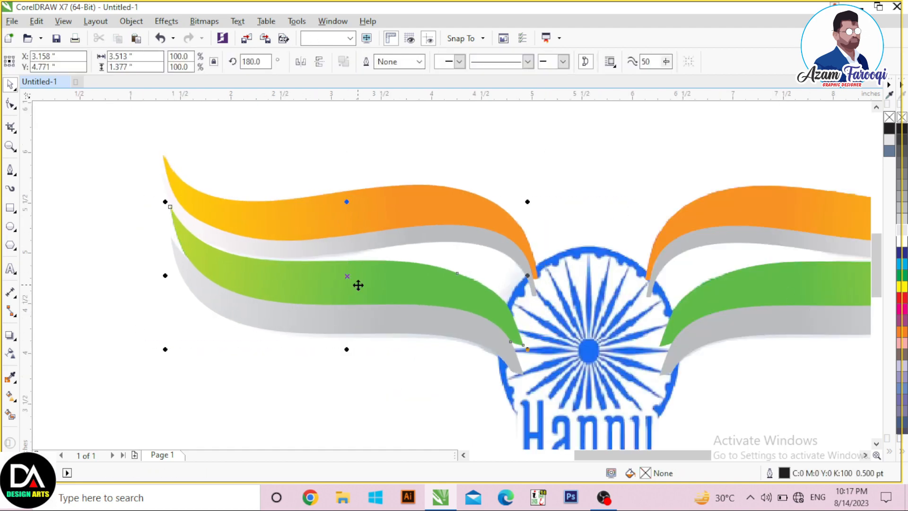
{"action": "key", "text": "Escape"}
{"action": "left_click", "coordinate": [324, 276]}
{"action": "left_click", "coordinate": [330, 279], "text": "ctrl"}
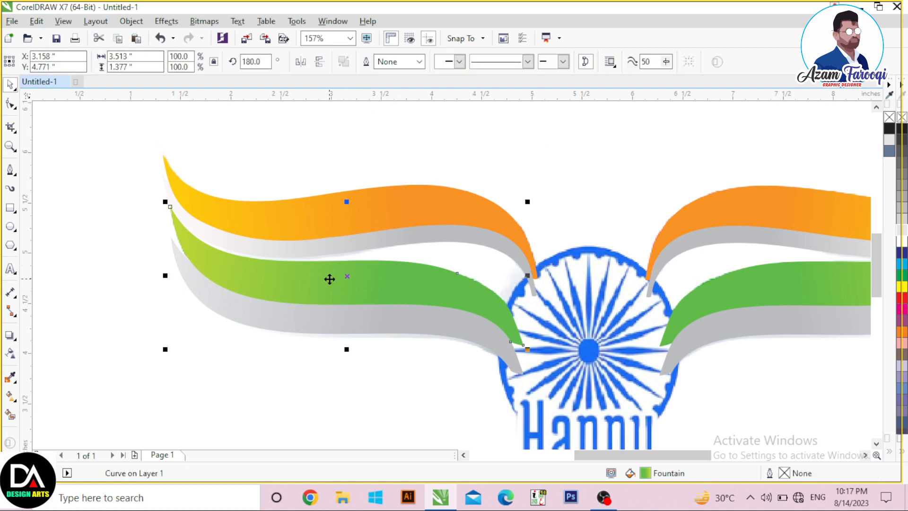
{"action": "left_click", "coordinate": [289, 310], "text": "ctrl"}
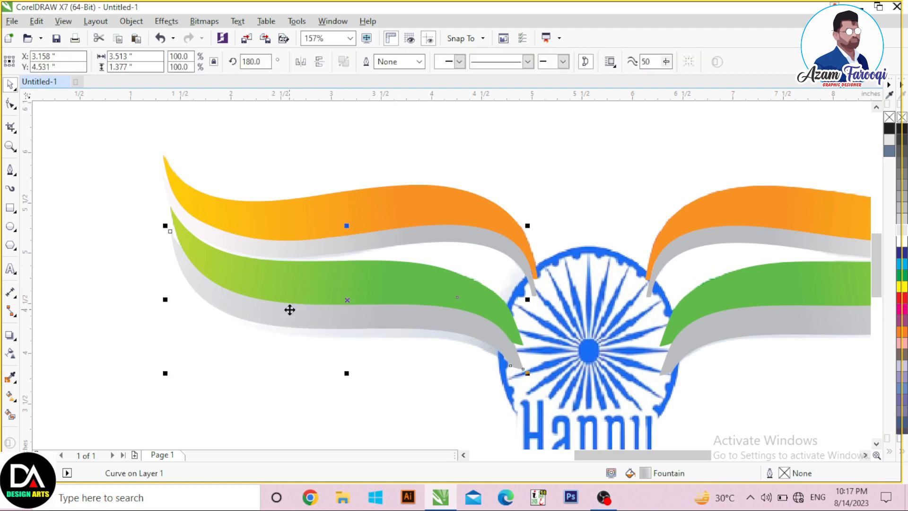
Nudge the left wing's green ribbon and its grey copy together slightly downward.
{"action": "left_click", "coordinate": [419, 280], "text": "shift"}
{"action": "key", "text": "Down"}
{"action": "key", "text": "Down"}
{"action": "key", "text": "Down"}
{"action": "key", "text": "Down"}
{"action": "key", "text": "Down"}
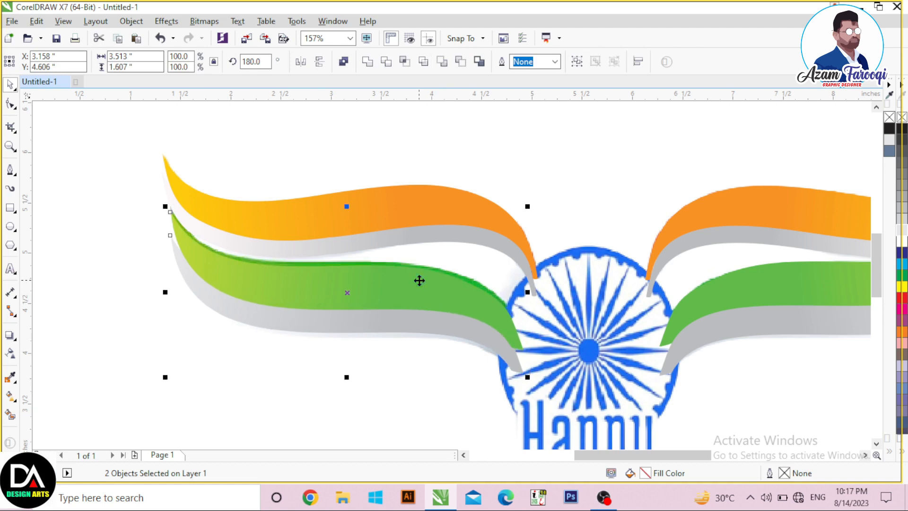
{"action": "key", "text": "Up"}
{"action": "key", "text": "Up"}
{"action": "key", "text": "Up"}
{"action": "key", "text": "Escape"}
{"action": "left_click", "coordinate": [746, 286]}
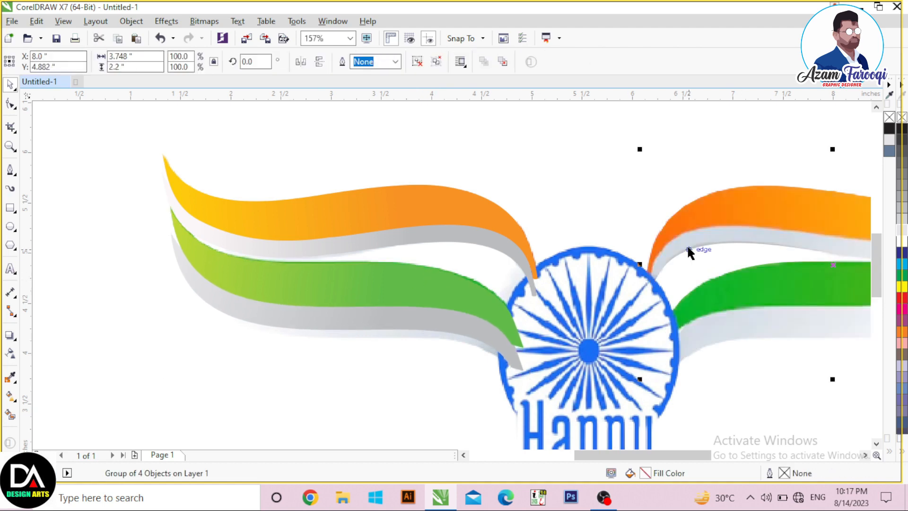
{"action": "scroll", "coordinate": [499, 229], "scroll_direction": "down", "scroll_amount": 3}
{"action": "left_click", "coordinate": [653, 283]}
Draw a circle over the chakra wheel, enlarge it to about 2.02 inches in diameter and shift it over the wheel.
{"action": "scroll", "coordinate": [652, 282], "scroll_direction": "up", "scroll_amount": 1}
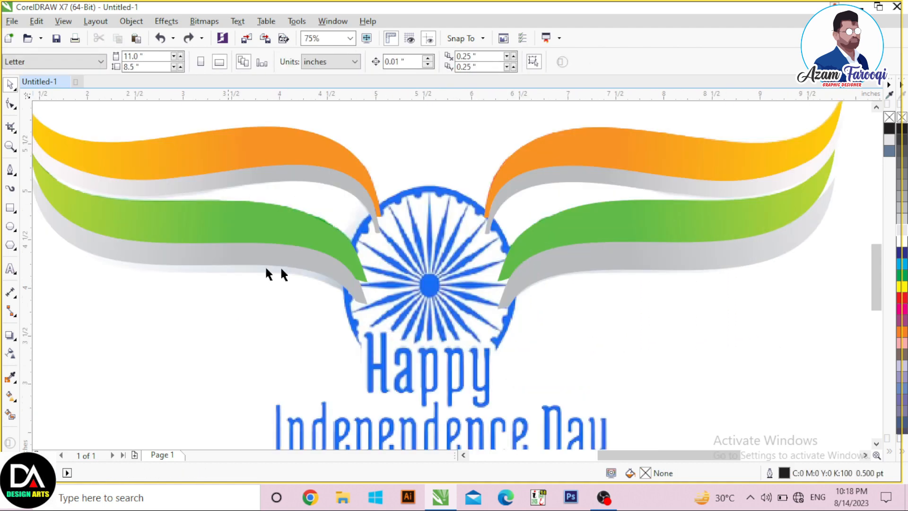
{"action": "left_click_drag", "start_coordinate": [333, 186], "coordinate": [486, 339]}
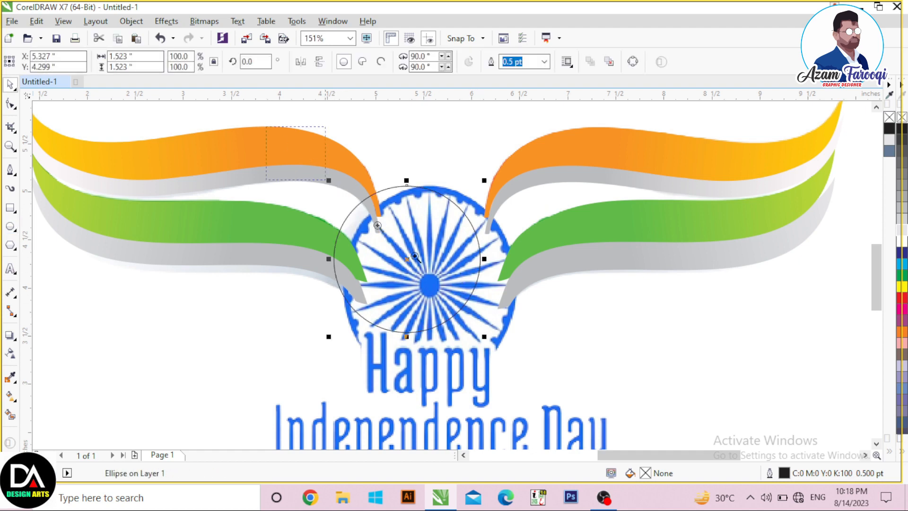
{"action": "scroll", "coordinate": [420, 281], "scroll_direction": "up", "scroll_amount": 1}
{"action": "left_click_drag", "start_coordinate": [438, 279], "coordinate": [458, 277]}
{"action": "left_click_drag", "start_coordinate": [562, 376], "coordinate": [650, 440]}
{"action": "left_click_drag", "start_coordinate": [520, 289], "coordinate": [502, 293]}
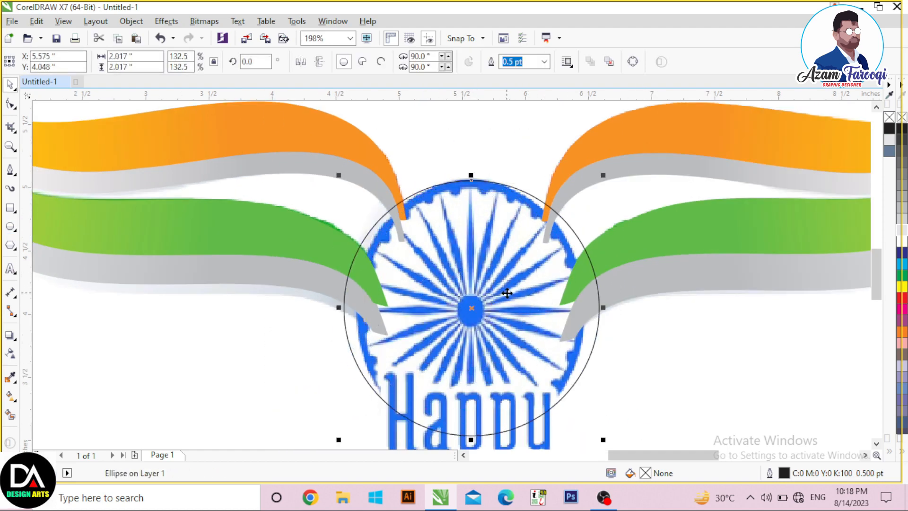
Resize the circle to about 1.99 inches in diameter and nudge it upward to line up with the top of the wheel.
{"action": "scroll", "coordinate": [492, 260], "scroll_direction": "down", "scroll_amount": 1}
{"action": "key", "text": "F2"}
{"action": "left_click_drag", "start_coordinate": [345, 188], "coordinate": [598, 358]}
{"action": "left_click_drag", "start_coordinate": [335, 431], "coordinate": [350, 417]}
{"action": "left_click_drag", "start_coordinate": [491, 269], "coordinate": [487, 272]}
{"action": "left_click_drag", "start_coordinate": [346, 416], "coordinate": [336, 426]}
{"action": "left_click_drag", "start_coordinate": [655, 371], "coordinate": [655, 372]}
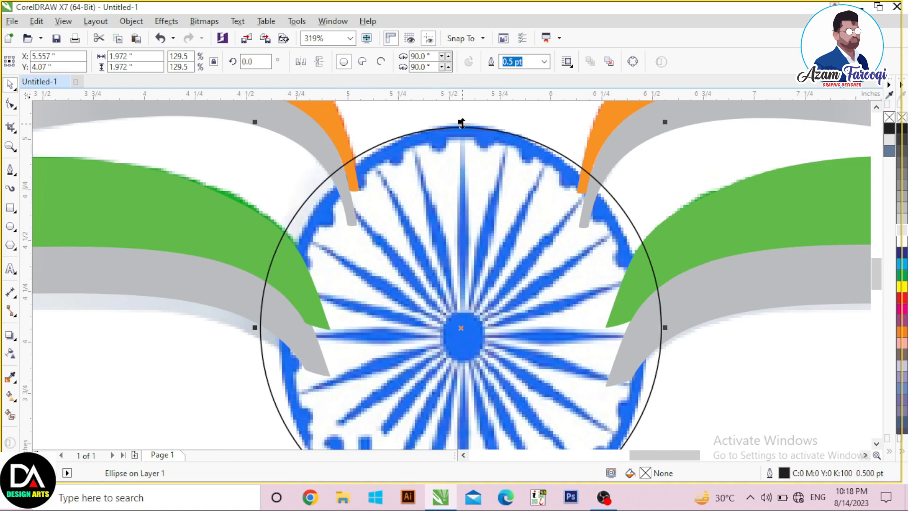
{"action": "left_click_drag", "start_coordinate": [666, 123], "coordinate": [669, 121]}
{"action": "key", "text": "Up"}
{"action": "key", "text": "Up"}
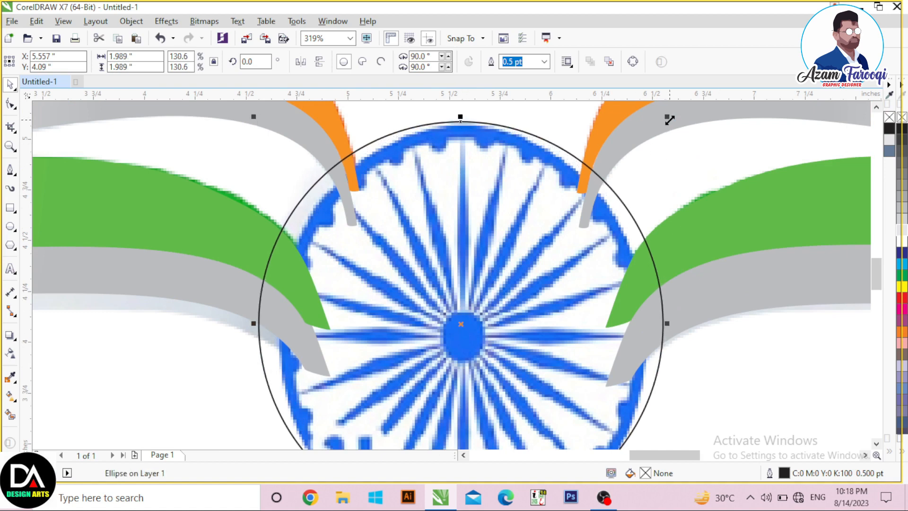
Give the circle around the wheel a blue outline 4 pt wide.
{"action": "key", "text": "Escape"}
{"action": "scroll", "coordinate": [669, 121], "scroll_direction": "down", "scroll_amount": 2}
{"action": "left_click_drag", "start_coordinate": [758, 312], "coordinate": [762, 323]}
{"action": "left_click", "coordinate": [516, 169]}
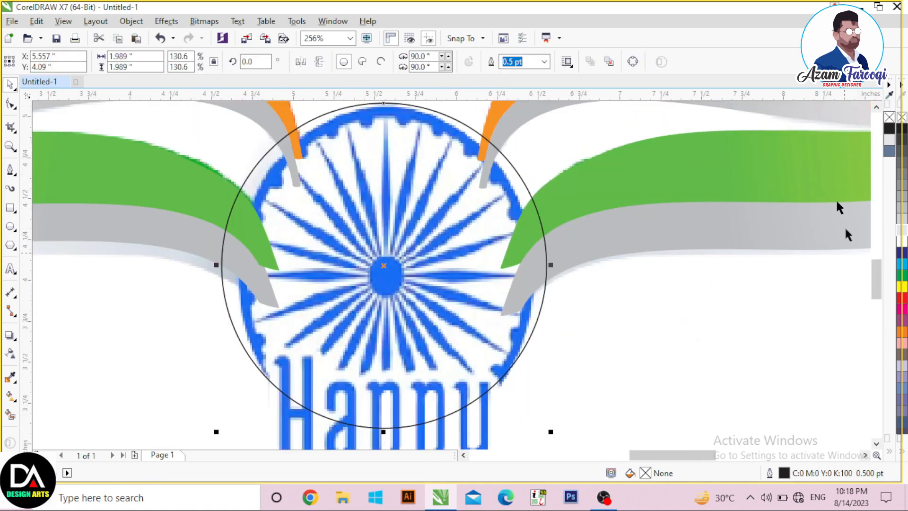
{"action": "left_click", "coordinate": [544, 61]}
{"action": "left_click", "coordinate": [530, 124]}
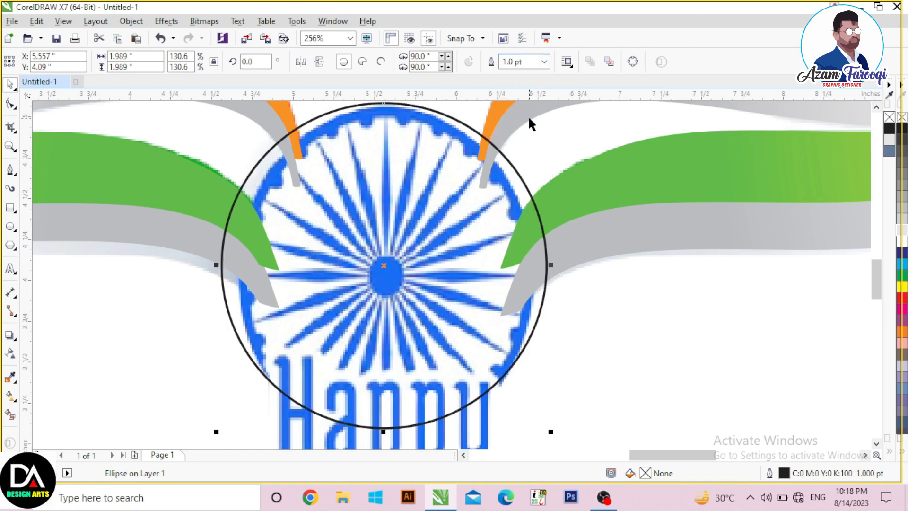
{"action": "left_click", "coordinate": [547, 62]}
{"action": "left_click", "coordinate": [529, 126]}
{"action": "left_click", "coordinate": [544, 62]}
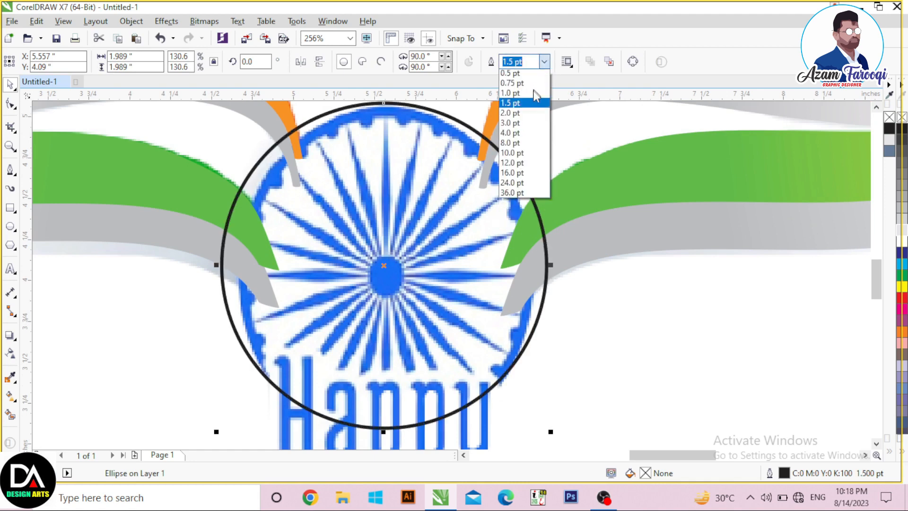
{"action": "left_click", "coordinate": [531, 133]}
{"action": "right_click", "coordinate": [897, 252]}
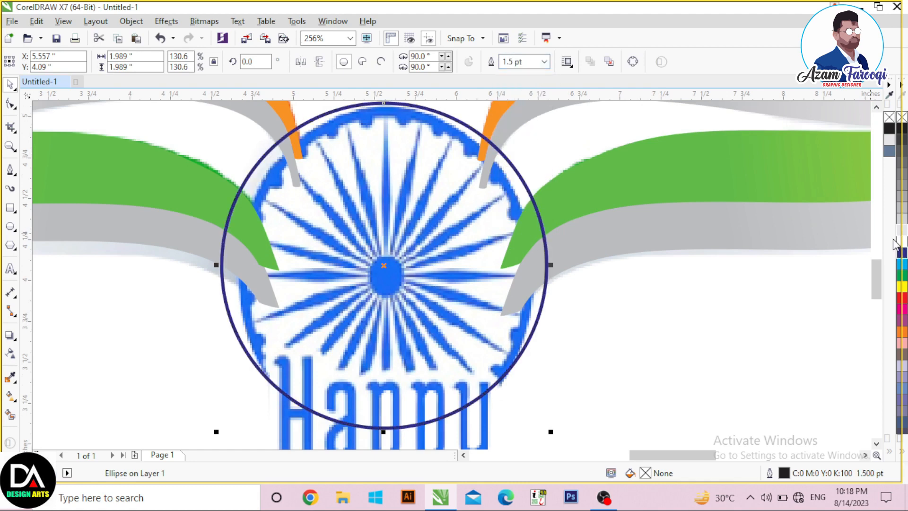
{"action": "left_click", "coordinate": [545, 62]}
{"action": "left_click", "coordinate": [527, 156]}
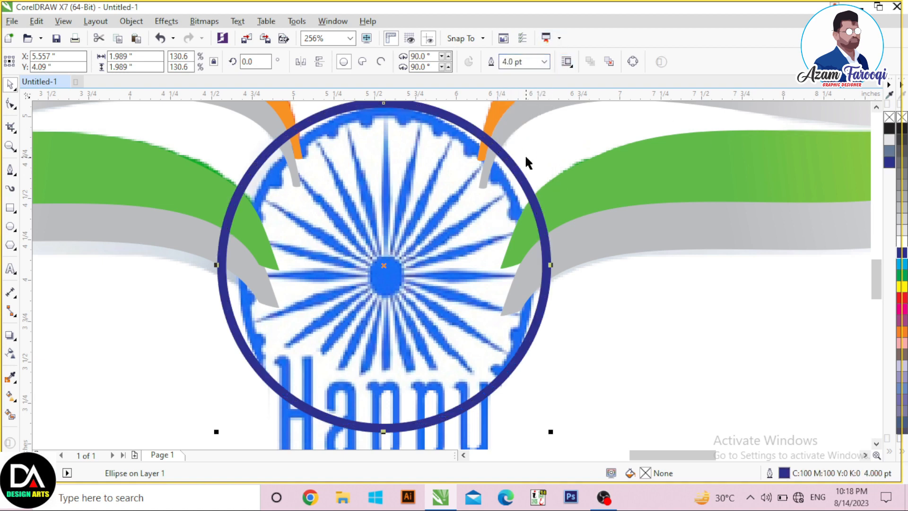
Set the circle's outline colour to C100 M30 Y0 K0.
{"action": "key", "text": "shift+F12"}
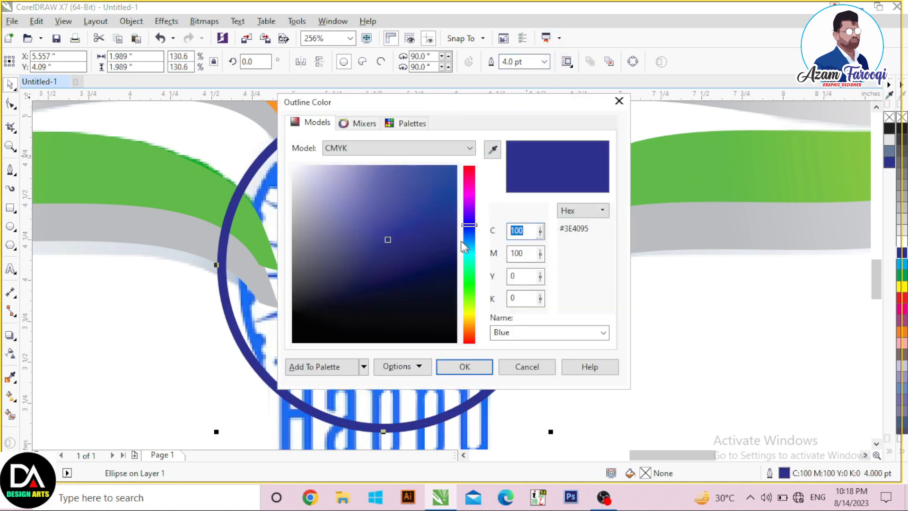
{"action": "type", "text": "50"}
{"action": "key", "text": "Tab"}
{"action": "key", "text": "Tab"}
{"action": "type", "text": "50"}
{"action": "key", "text": "Tab"}
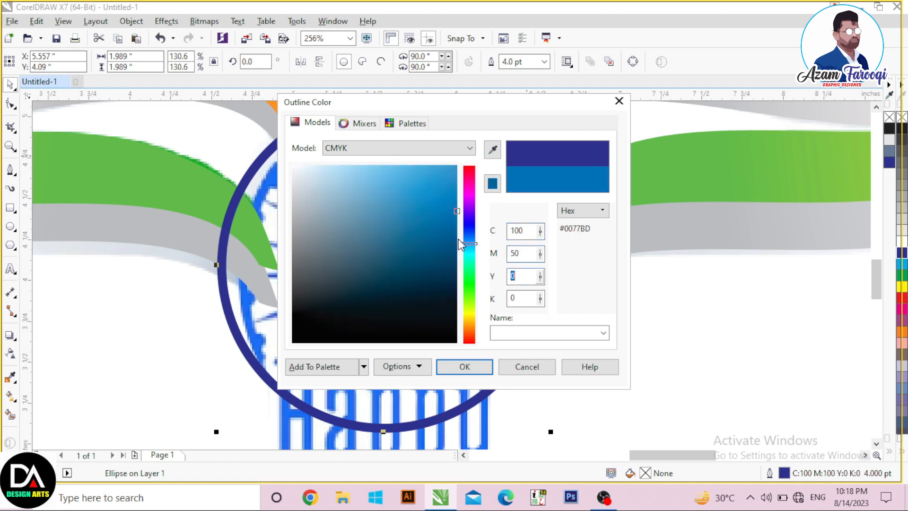
{"action": "type", "text": "30"}
{"action": "key", "text": "Return"}
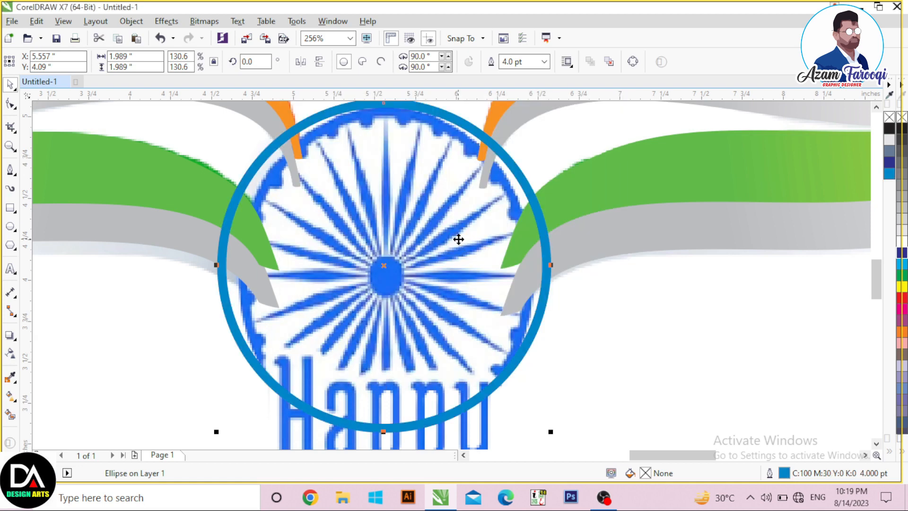
Draw a small circle about 0.18 inches in diameter at the top of the blue ring and centre it horizontally on the ring.
{"action": "scroll", "coordinate": [614, 244], "scroll_direction": "down", "scroll_amount": 2}
{"action": "left_click_drag", "start_coordinate": [657, 348], "coordinate": [669, 363]}
{"action": "left_click", "coordinate": [283, 116]}
{"action": "key", "text": "F2"}
{"action": "left_click_drag", "start_coordinate": [245, 161], "coordinate": [553, 261]}
{"action": "left_click", "coordinate": [14, 245]}
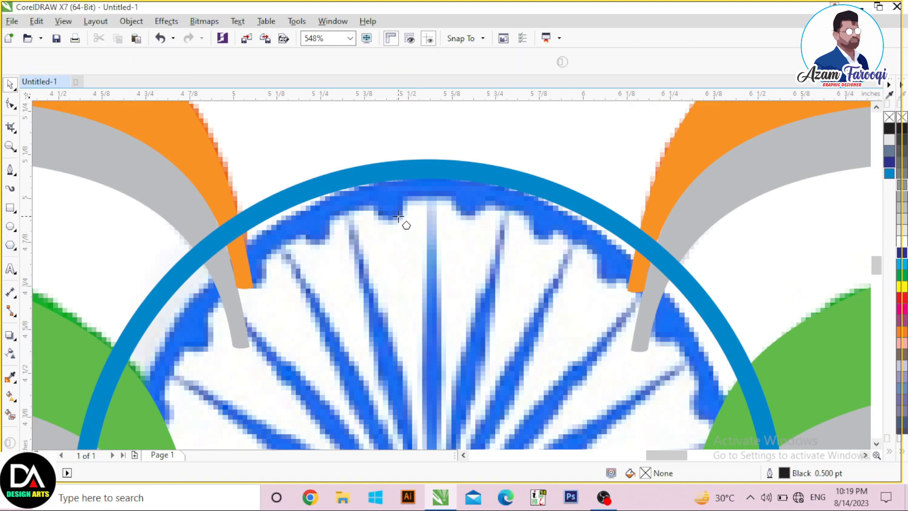
{"action": "left_click", "coordinate": [12, 228]}
{"action": "key", "text": "space"}
{"action": "mouse_move", "coordinate": [420, 202]}
{"action": "left_mouse_down"}
{"action": "mouse_move", "coordinate": [486, 267]}
{"action": "mouse_move", "coordinate": [450, 216]}
{"action": "left_mouse_up"}
{"action": "left_click", "coordinate": [494, 180], "text": "shift"}
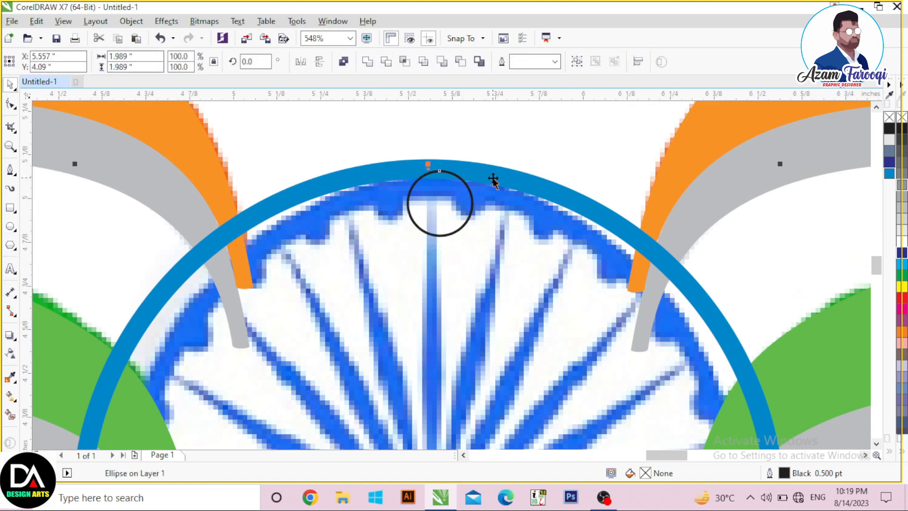
{"action": "key", "text": "c"}
Shrink the small circle to about 0.15 inches, move it up onto the ring's inner edge and centre it horizontally on the ring again.
{"action": "key", "text": "F2"}
{"action": "left_click_drag", "start_coordinate": [334, 143], "coordinate": [526, 298]}
{"action": "key", "text": "space"}
{"action": "left_click_drag", "start_coordinate": [479, 248], "coordinate": [479, 249]}
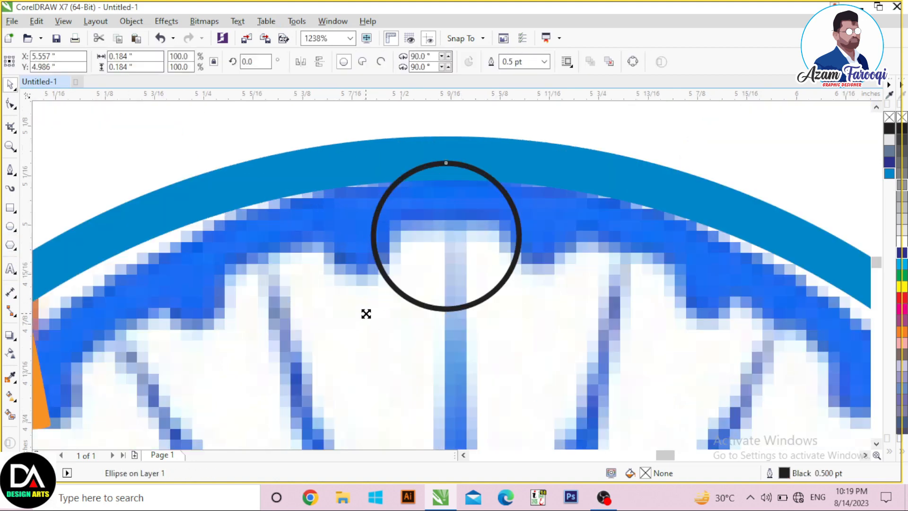
{"action": "left_click_drag", "start_coordinate": [366, 313], "coordinate": [388, 291]}
{"action": "left_click_drag", "start_coordinate": [462, 206], "coordinate": [455, 195]}
{"action": "left_click", "coordinate": [514, 174], "text": "shift"}
{"action": "key", "text": "c"}
Fill the small circle at the top of the ring with C100 M30 Y0 K0 and remove its outline.
{"action": "left_click", "coordinate": [868, 190]}
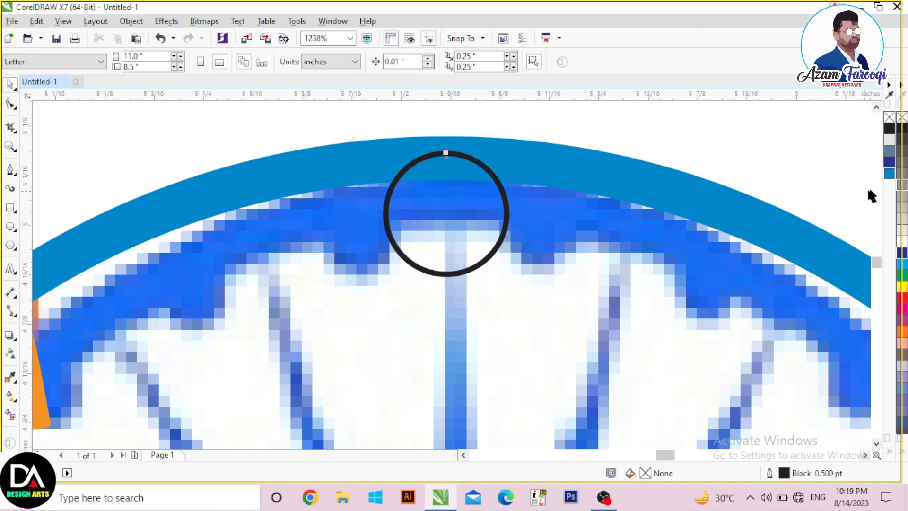
{"action": "left_click", "coordinate": [889, 173]}
{"action": "key", "text": "ctrl+z"}
{"action": "left_click", "coordinate": [450, 219]}
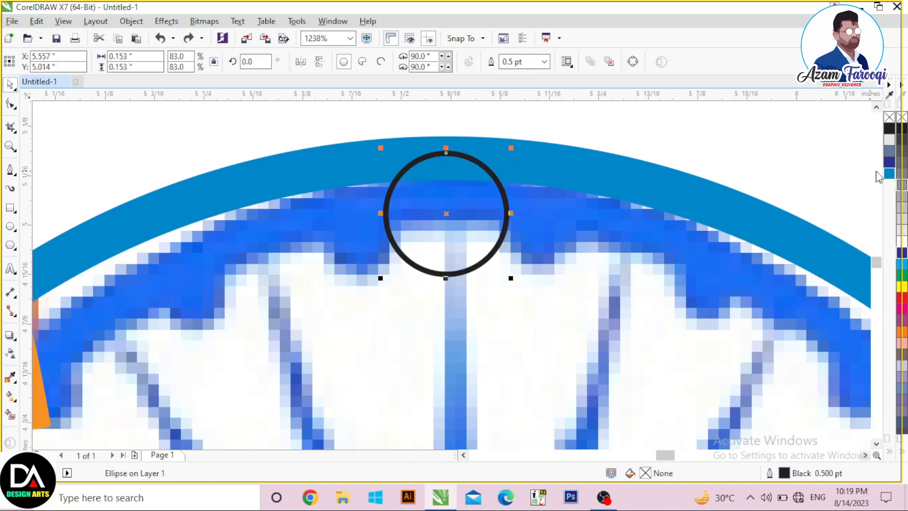
{"action": "left_click", "coordinate": [888, 173]}
{"action": "right_click", "coordinate": [889, 117]}
Try to change the large ring's outline colour to C80 M10 Y0 K0.
{"action": "left_click", "coordinate": [271, 195], "text": "shift"}
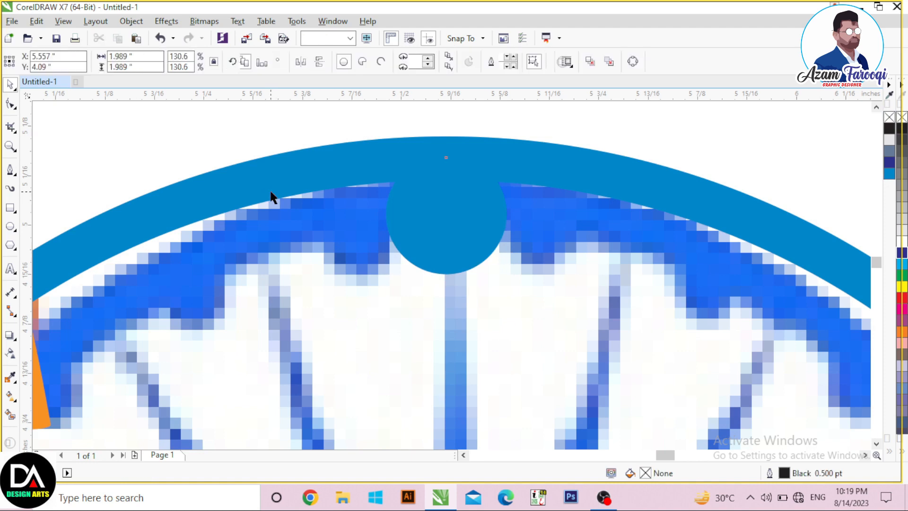
{"action": "left_click", "coordinate": [888, 128]}
{"action": "key", "text": "ctrl+z"}
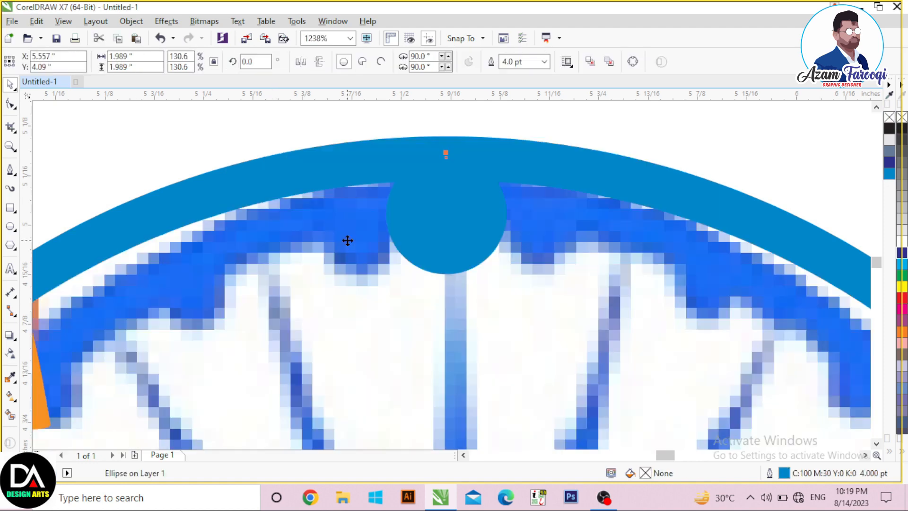
{"action": "key", "text": "shift+F12"}
{"action": "double_click", "coordinate": [524, 253]}
{"action": "type", "text": "20"}
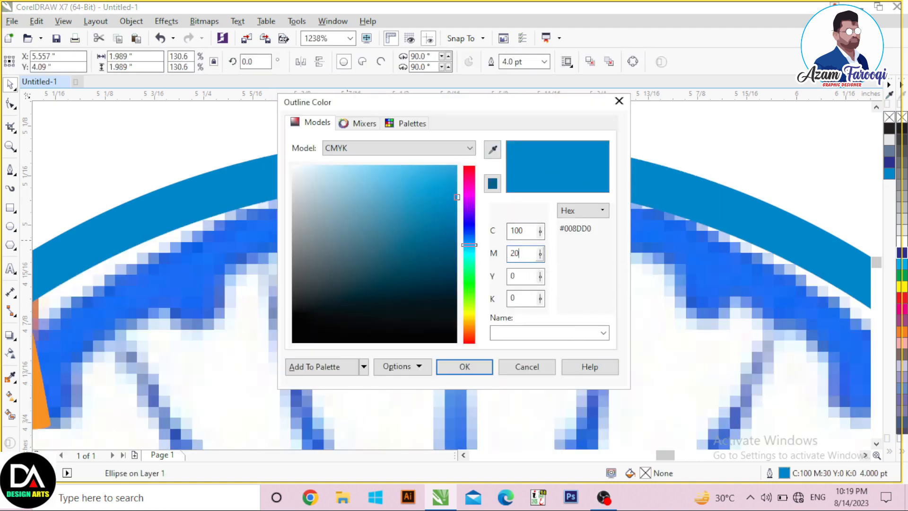
{"action": "key", "text": "Tab"}
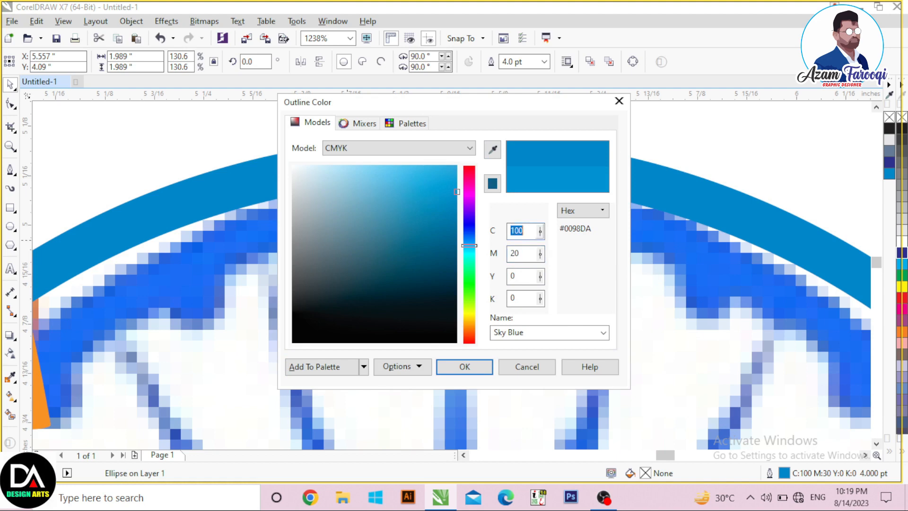
{"action": "type", "text": "80"}
{"action": "key", "text": "Tab"}
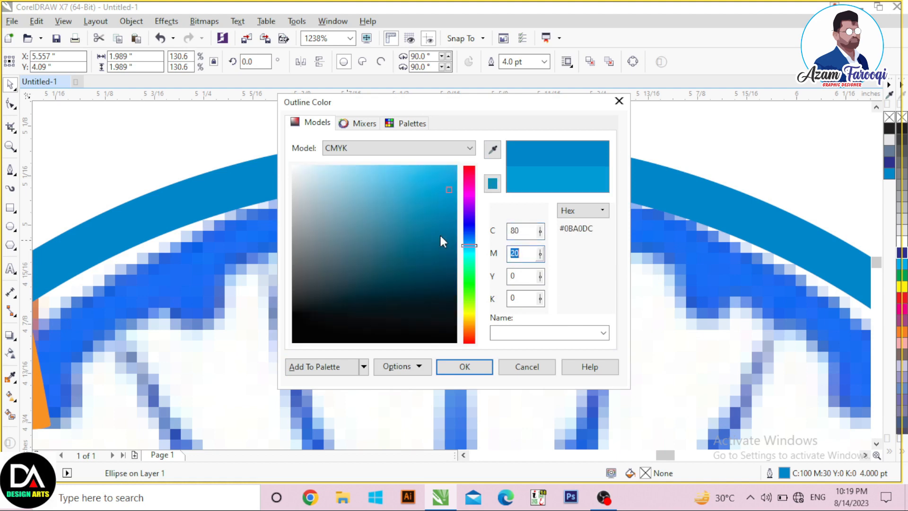
{"action": "type", "text": "30"}
{"action": "key", "text": "Tab"}
{"action": "key", "text": "shift+Tab"}
{"action": "type", "text": "10"}
{"action": "key", "text": "Tab"}
{"action": "key", "text": "Return"}
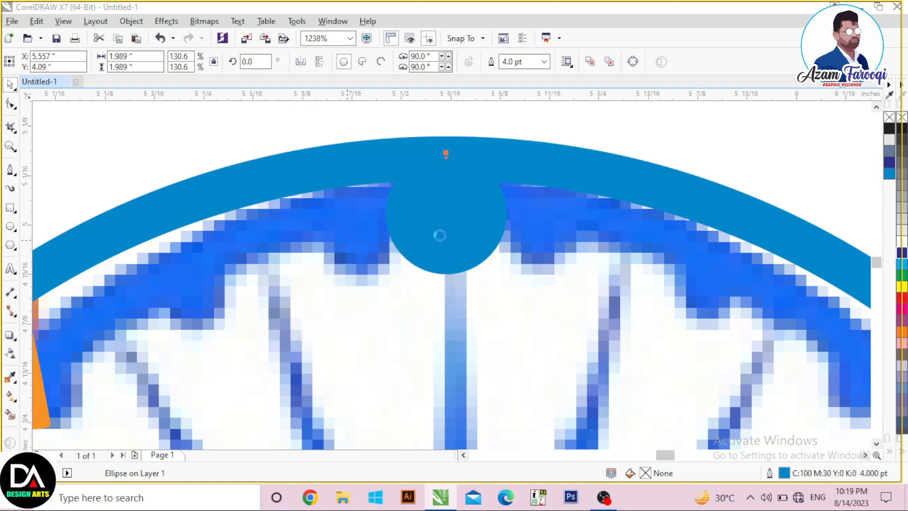
Copy the small circle straight down to the ring's lower edge, group the two circles and centre the group on the ring.
{"action": "scroll", "coordinate": [464, 140], "scroll_direction": "down", "scroll_amount": 4}
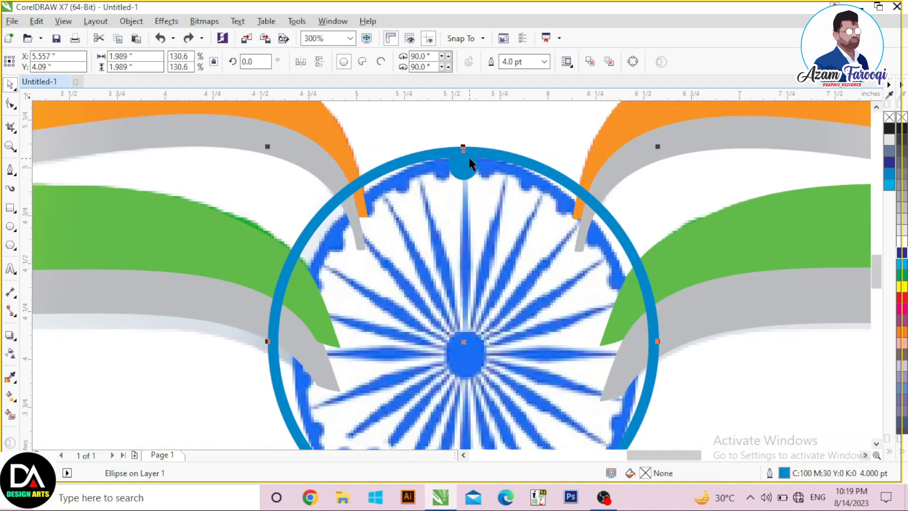
{"action": "scroll", "coordinate": [469, 162], "scroll_direction": "down", "scroll_amount": 2}
{"action": "scroll", "coordinate": [555, 350], "scroll_direction": "up", "scroll_amount": 1}
{"action": "left_click", "coordinate": [426, 150]}
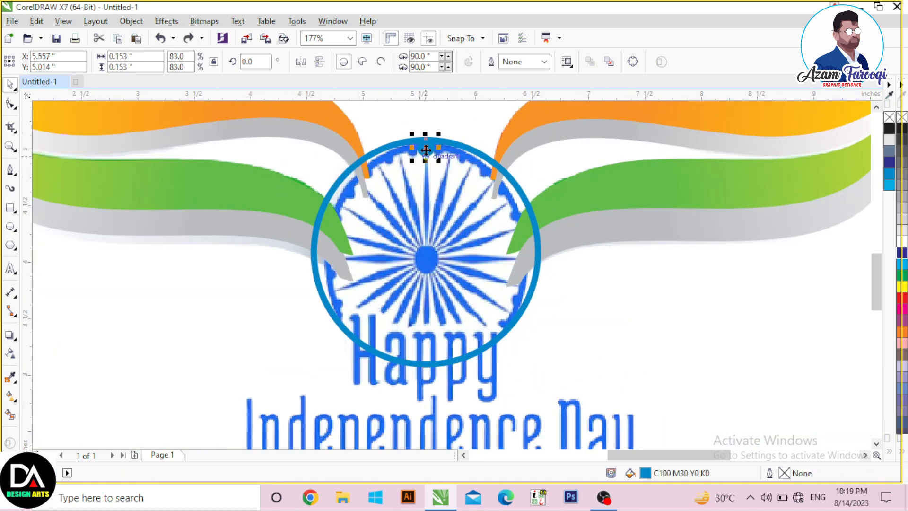
{"action": "left_click_drag", "start_coordinate": [426, 151], "coordinate": [422, 358]}
{"action": "left_click", "coordinate": [429, 152], "text": "shift"}
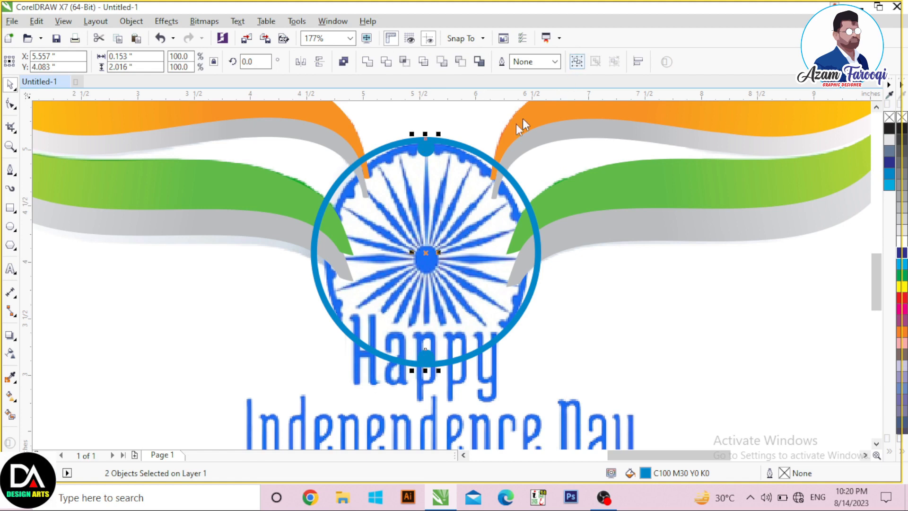
{"action": "left_click", "coordinate": [478, 151], "text": "shift"}
{"action": "key", "text": "e"}
{"action": "key", "text": "Escape"}
{"action": "left_click", "coordinate": [420, 148]}
Rotate copies of the circle pair about the ring's centre in 15° steps until circles run evenly all around the ring.
{"action": "scroll", "coordinate": [432, 156], "scroll_direction": "up", "scroll_amount": 2}
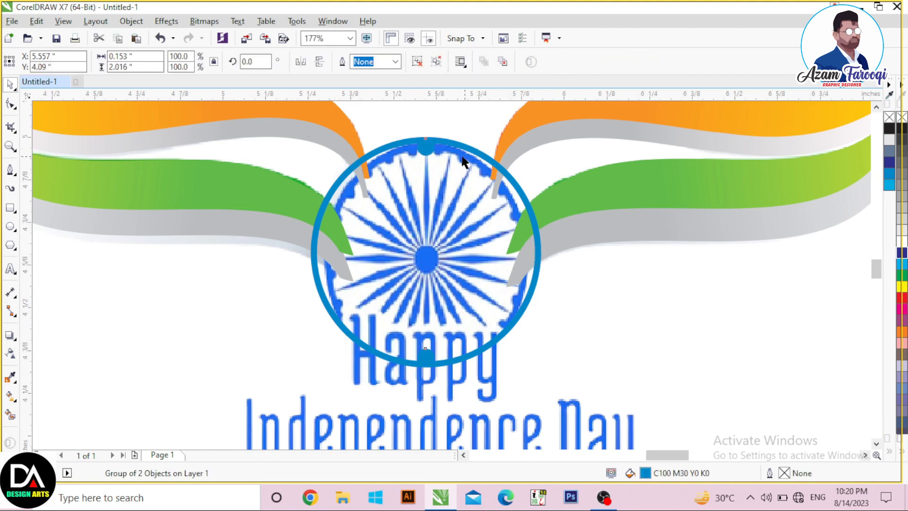
{"action": "scroll", "coordinate": [409, 140], "scroll_direction": "up", "scroll_amount": 2}
{"action": "scroll", "coordinate": [410, 140], "scroll_direction": "down", "scroll_amount": 1}
{"action": "left_click_drag", "start_coordinate": [392, 117], "coordinate": [328, 126]}
{"action": "right_click", "coordinate": [328, 126]}
{"action": "key", "text": "ctrl+r"}
{"action": "key", "text": "ctrl+r"}
{"action": "key", "text": "ctrl+r"}
{"action": "key", "text": "ctrl+r"}
{"action": "key", "text": "ctrl+r"}
{"action": "key", "text": "ctrl+r"}
{"action": "key", "text": "ctrl+r"}
{"action": "key", "text": "ctrl+r"}
{"action": "key", "text": "ctrl+r"}
{"action": "key", "text": "ctrl+r"}
{"action": "key", "text": "ctrl+r"}
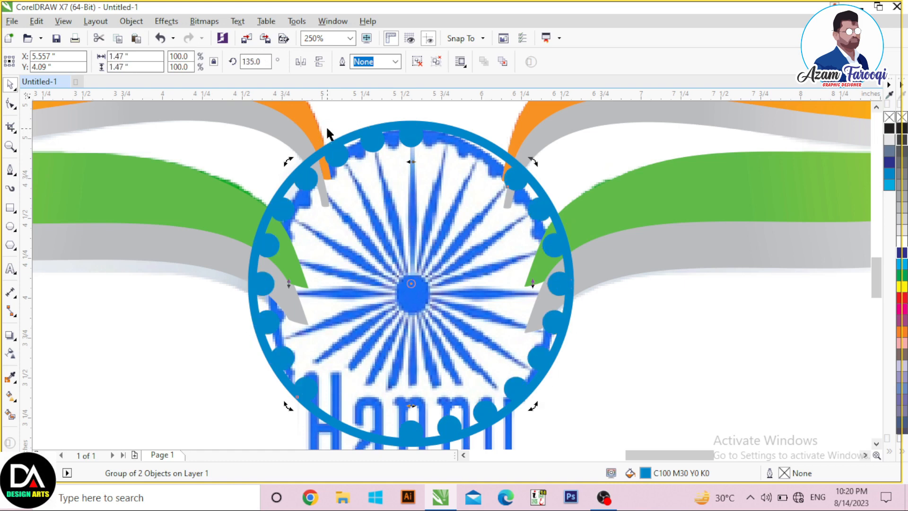
{"action": "key", "text": "Escape"}
Draw a thin upright ellipse about 0.03 by 0.79 inches over the wheel's upper vertical spoke.
{"action": "scroll", "coordinate": [330, 122], "scroll_direction": "down", "scroll_amount": 2}
{"action": "left_click_drag", "start_coordinate": [330, 122], "coordinate": [568, 287]}
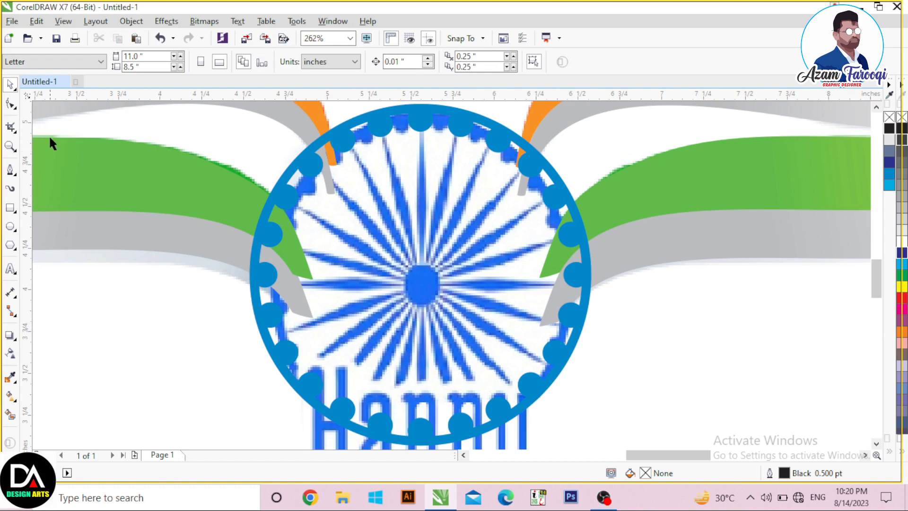
{"action": "left_click", "coordinate": [10, 226]}
{"action": "left_click_drag", "start_coordinate": [422, 126], "coordinate": [422, 267]}
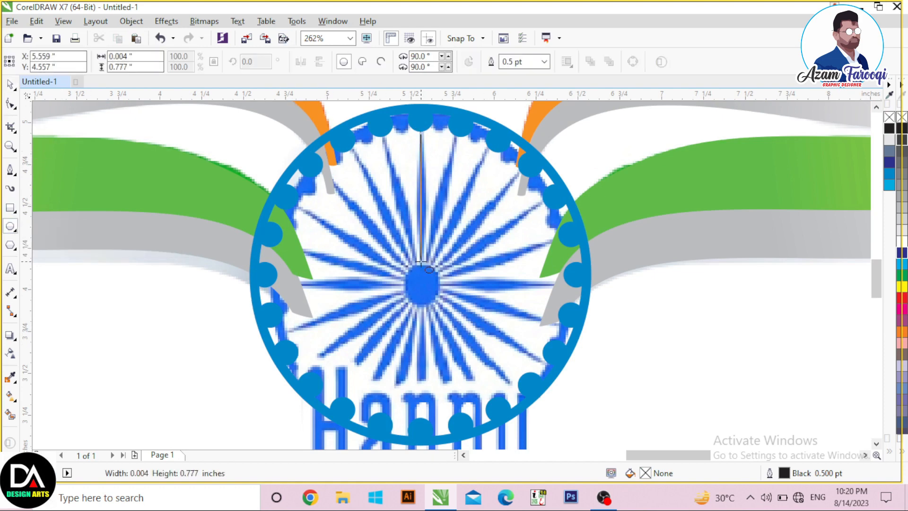
{"action": "key", "text": "space"}
{"action": "scroll", "coordinate": [447, 108], "scroll_direction": "up", "scroll_amount": 2}
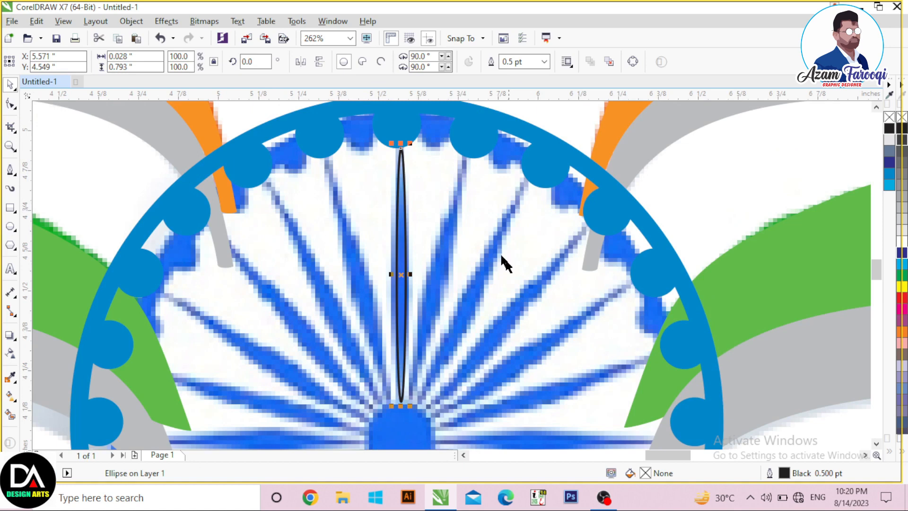
{"action": "left_click", "coordinate": [405, 139]}
Group the circle pairs together with the thin ellipse and try rotating the group by 45°.
{"action": "scroll", "coordinate": [405, 138], "scroll_direction": "down", "scroll_amount": 4}
{"action": "left_click", "coordinate": [607, 405]}
{"action": "scroll", "coordinate": [490, 291], "scroll_direction": "up", "scroll_amount": 1}
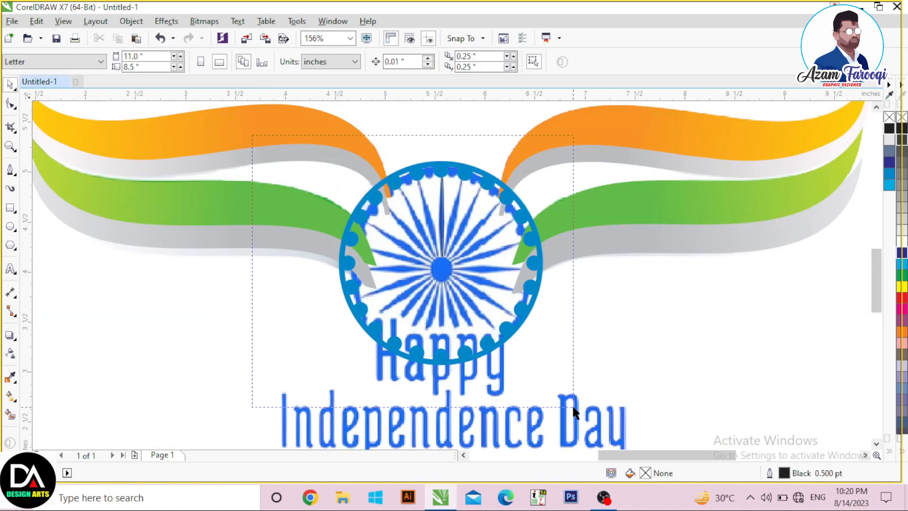
{"action": "left_click_drag", "start_coordinate": [572, 404], "coordinate": [572, 404]}
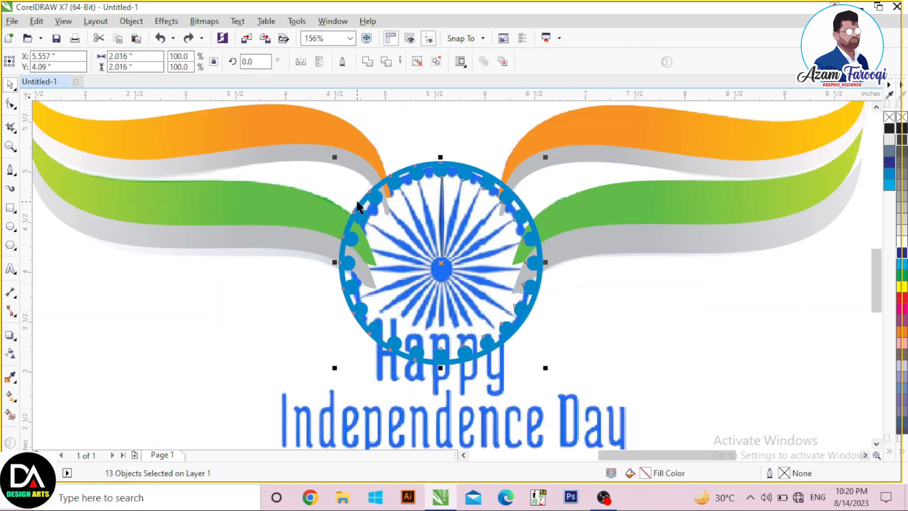
{"action": "key", "text": "ctrl+g"}
{"action": "scroll", "coordinate": [440, 165], "scroll_direction": "up", "scroll_amount": 4}
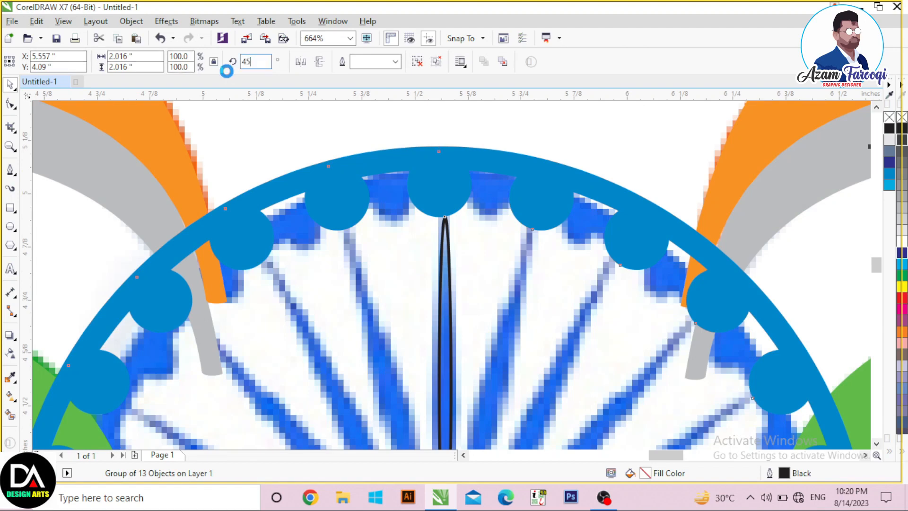
{"action": "key", "text": "Return"}
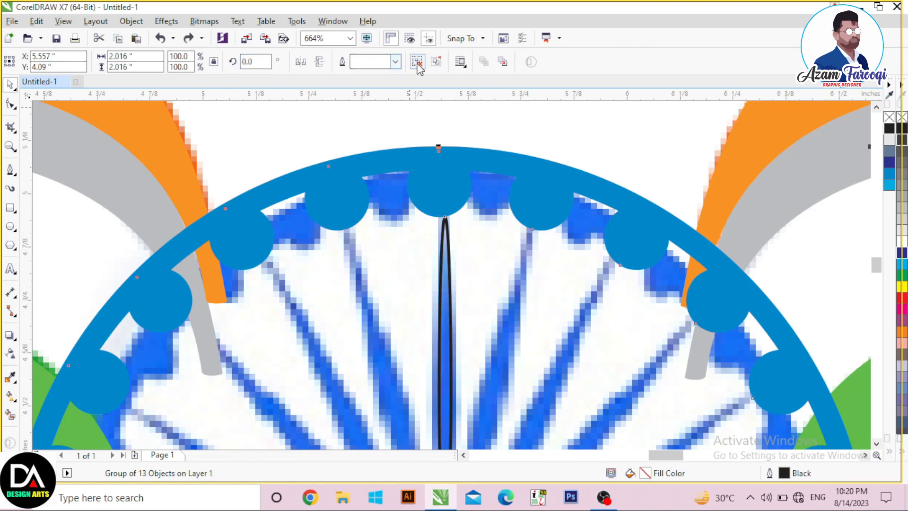
Ungroup the circles and ellipse, and delete the thin spoke ellipse.
{"action": "left_click", "coordinate": [417, 62]}
{"action": "left_click", "coordinate": [446, 261]}
{"action": "key", "text": "Delete"}
Group all the circle pairs around the ring and set the group's rotation angle to 15°.
{"action": "scroll", "coordinate": [416, 239], "scroll_direction": "down", "scroll_amount": 6}
{"action": "scroll", "coordinate": [466, 311], "scroll_direction": "up", "scroll_amount": 2}
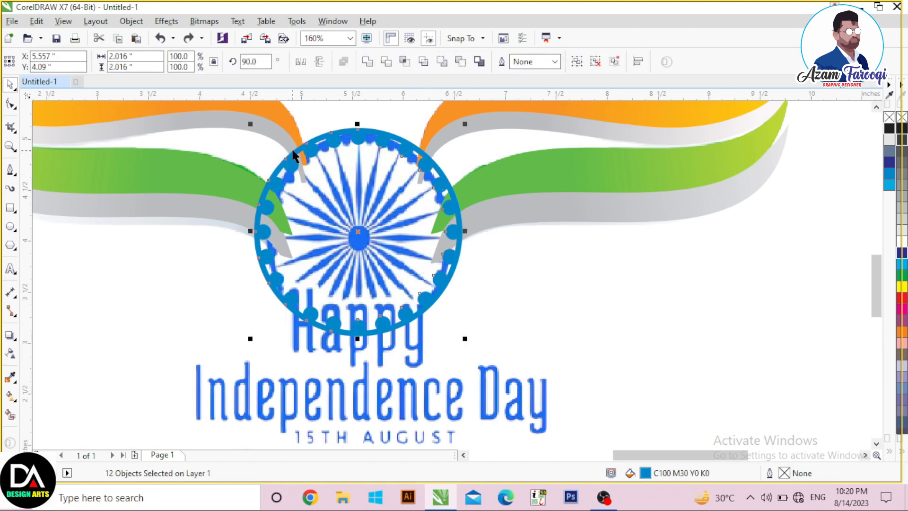
{"action": "key", "text": "ctrl+g"}
{"action": "left_click_drag", "start_coordinate": [428, 164], "coordinate": [429, 165]}
{"action": "type", "text": "4"}
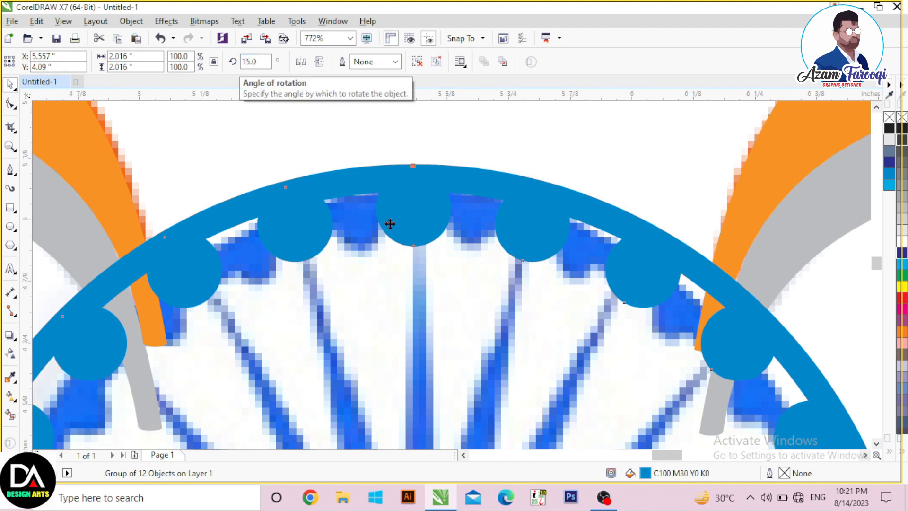
Rotate the circle group further to about 22.3° and enlarge it to about 2.06 inches across.
{"action": "scroll", "coordinate": [176, 184], "scroll_direction": "down", "scroll_amount": 3}
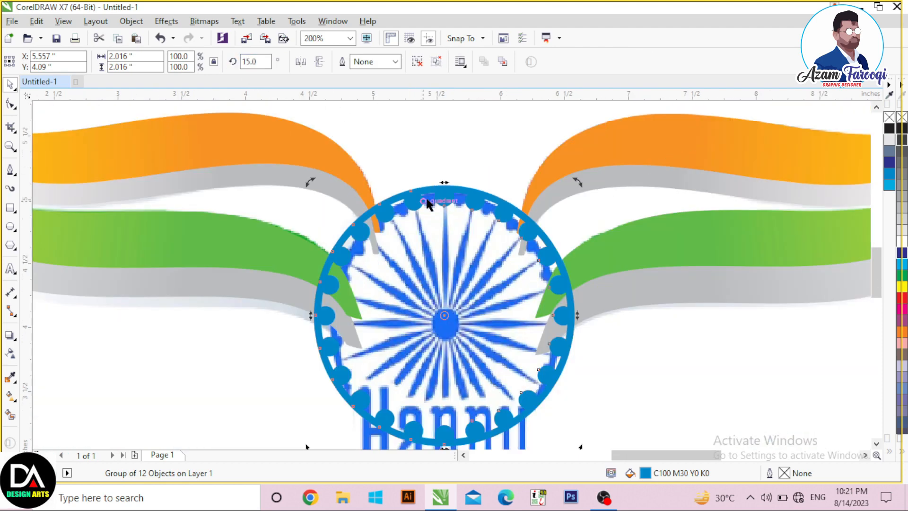
{"action": "scroll", "coordinate": [194, 191], "scroll_direction": "up", "scroll_amount": 2}
{"action": "left_click_drag", "start_coordinate": [192, 183], "coordinate": [154, 210]}
{"action": "scroll", "coordinate": [412, 180], "scroll_direction": "down", "scroll_amount": 2}
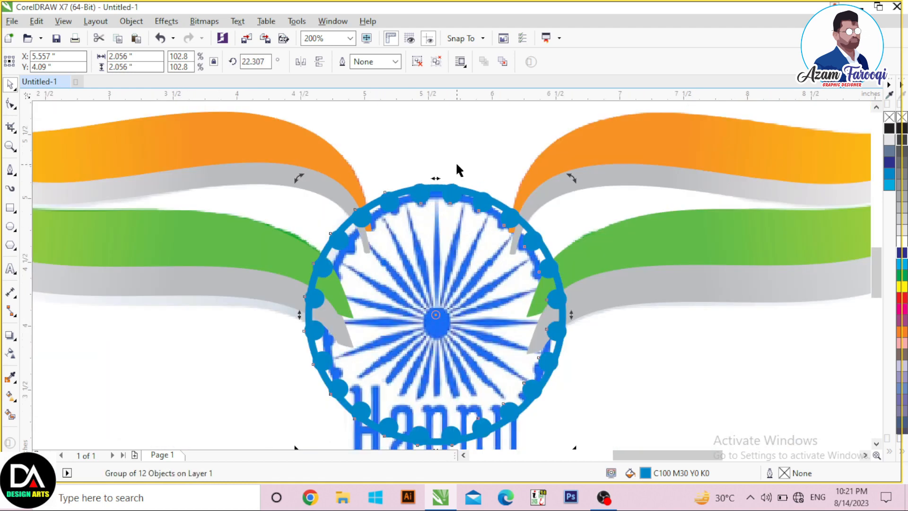
{"action": "key", "text": "Escape"}
Centre the circle group horizontally and vertically on the large ring.
{"action": "left_click_drag", "start_coordinate": [415, 190], "coordinate": [399, 215]}
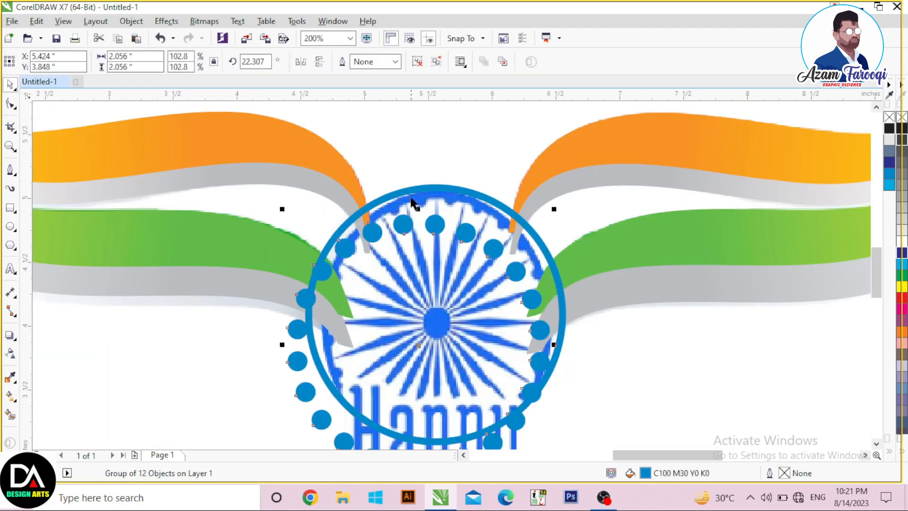
{"action": "left_click", "coordinate": [415, 188], "text": "shift"}
{"action": "key", "text": "c"}
{"action": "key", "text": "e"}
Set the large ring's outline width to 8 pt.
{"action": "key", "text": "F2"}
{"action": "left_click_drag", "start_coordinate": [325, 170], "coordinate": [448, 214]}
{"action": "left_click", "coordinate": [503, 205]}
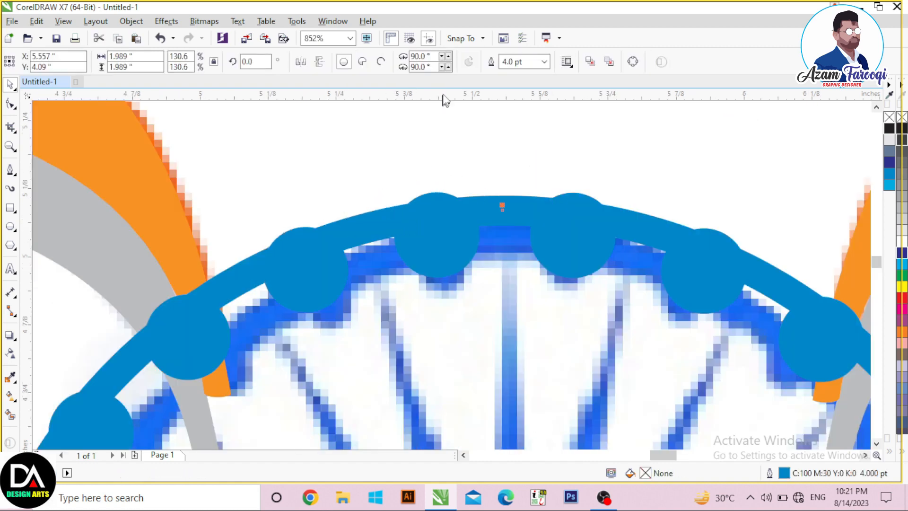
{"action": "left_click", "coordinate": [544, 62]}
{"action": "left_click", "coordinate": [525, 165]}
{"action": "scroll", "coordinate": [450, 185], "scroll_direction": "down", "scroll_amount": 3}
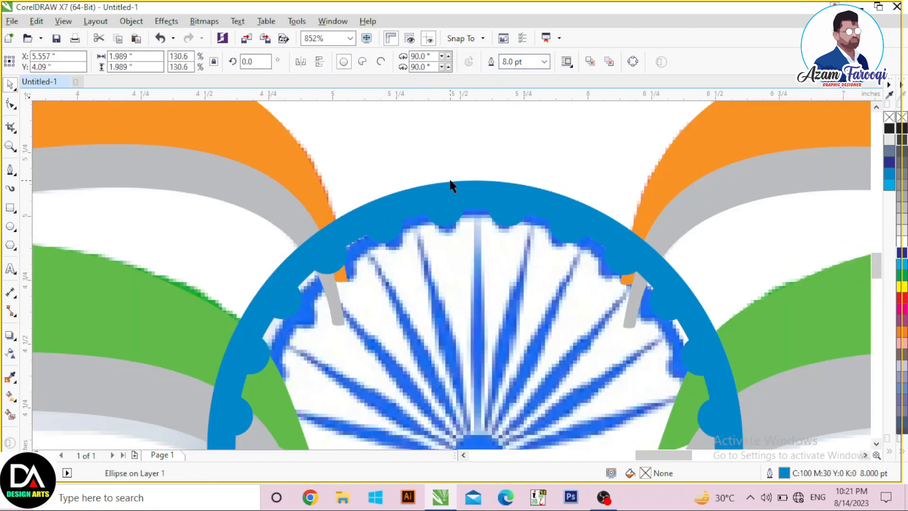
{"action": "key", "text": "Escape"}
Draw an ellipse about 0.05 by 0.82 inches over the upper vertical spoke and fill it with C100 M30 Y0 K0 without an outline.
{"action": "key", "text": "F2"}
{"action": "left_click_drag", "start_coordinate": [407, 172], "coordinate": [516, 279]}
{"action": "scroll", "coordinate": [415, 227], "scroll_direction": "up", "scroll_amount": 1}
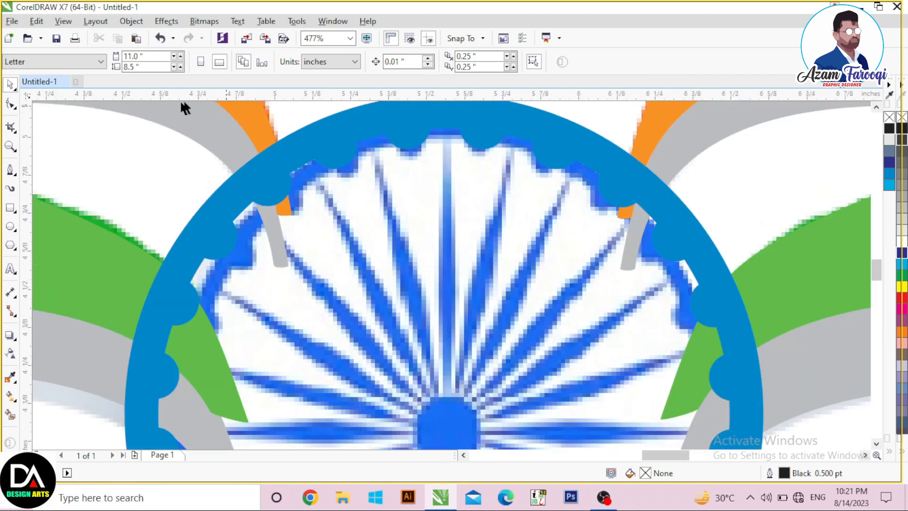
{"action": "left_click", "coordinate": [10, 226]}
{"action": "left_click_drag", "start_coordinate": [442, 142], "coordinate": [455, 394]}
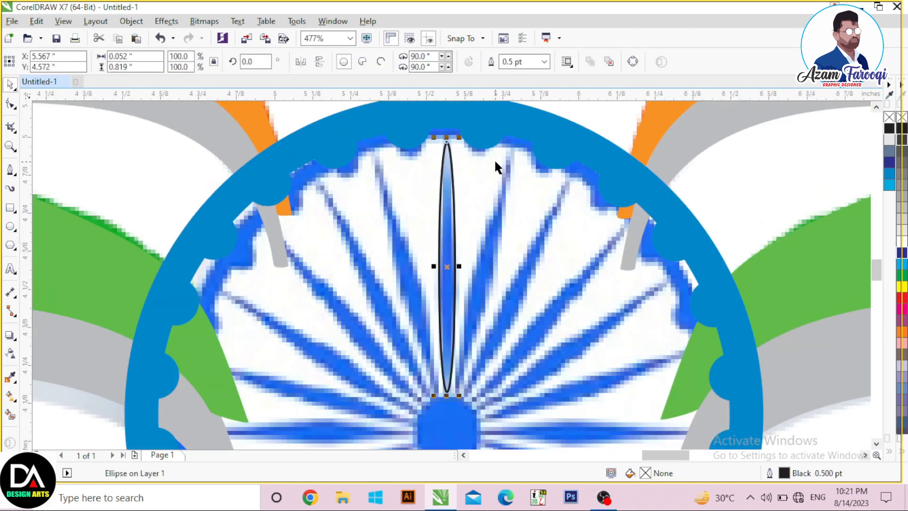
{"action": "left_click", "coordinate": [888, 184]}
{"action": "left_click", "coordinate": [889, 173]}
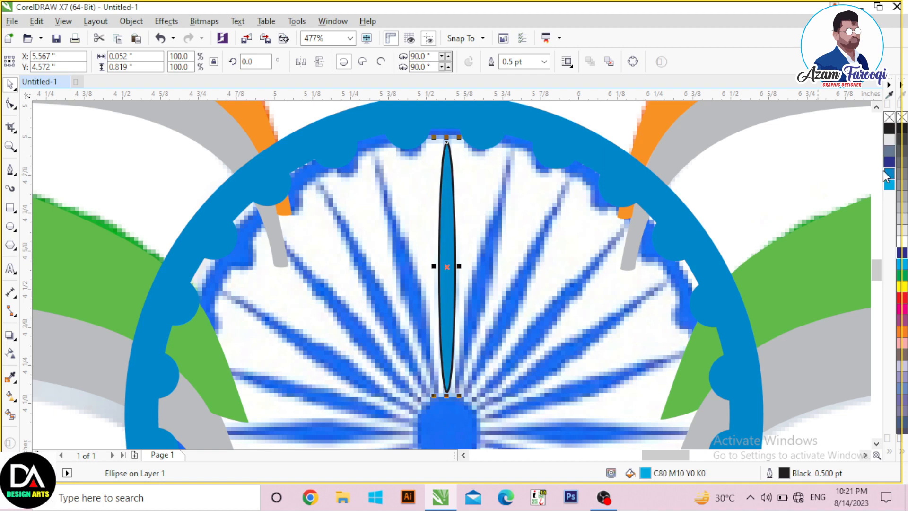
{"action": "right_click", "coordinate": [889, 117]}
Copy the spoke ellipse straight down below the hub as the opposite spoke and group the two spokes.
{"action": "scroll", "coordinate": [389, 131], "scroll_direction": "down", "scroll_amount": 3}
{"action": "scroll", "coordinate": [373, 177], "scroll_direction": "up", "scroll_amount": 2}
{"action": "left_click_drag", "start_coordinate": [373, 177], "coordinate": [361, 352]}
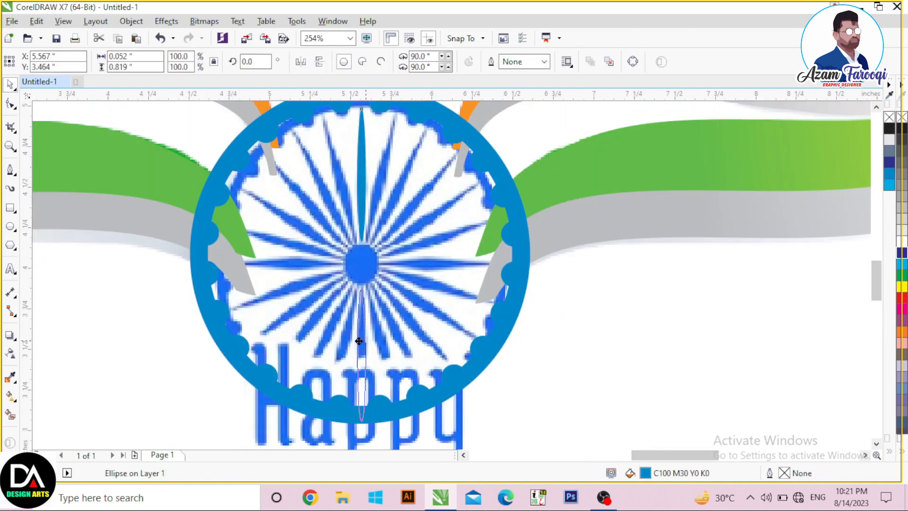
{"action": "left_click", "coordinate": [359, 177], "text": "shift"}
{"action": "left_click", "coordinate": [359, 177], "text": "shift"}
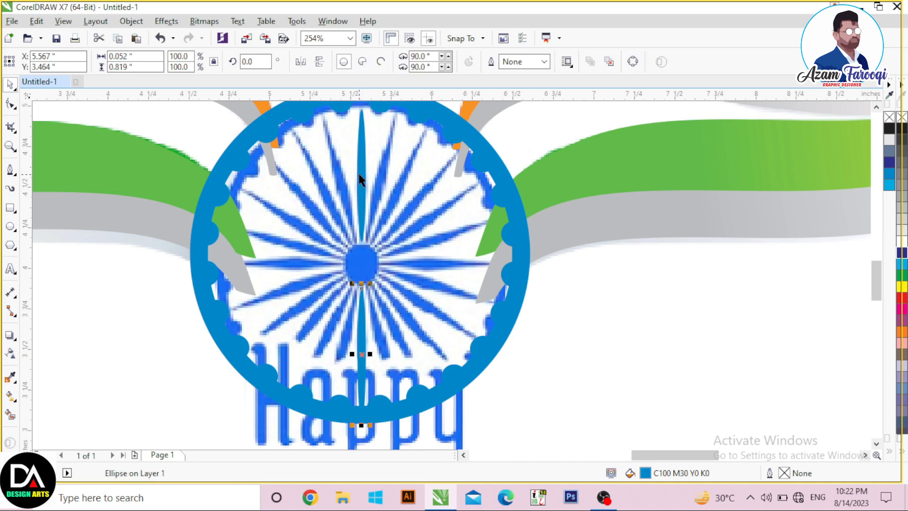
{"action": "left_click", "coordinate": [364, 141]}
{"action": "left_click", "coordinate": [361, 334], "text": "shift"}
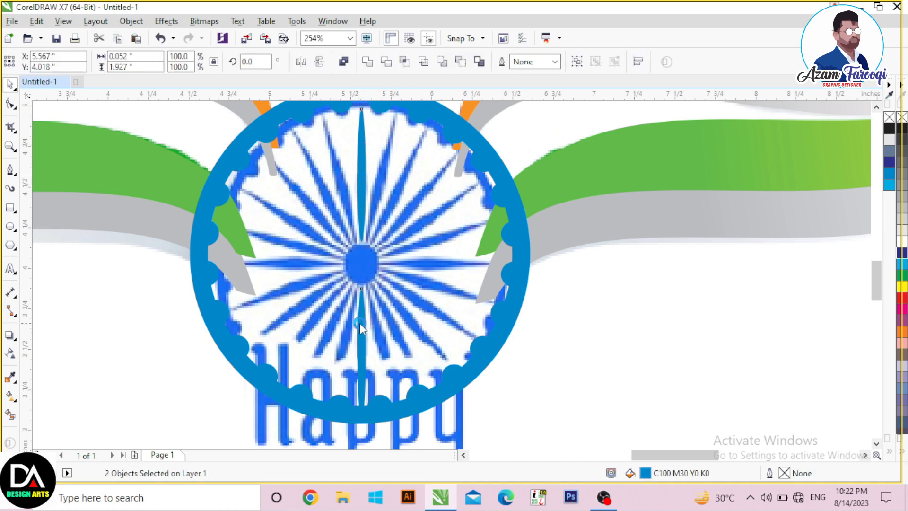
{"action": "key", "text": "ctrl+g"}
Rotate copies of the grouped spoke pair in 15° increments around the hub until the spokes fill the whole wheel.
{"action": "scroll", "coordinate": [367, 175], "scroll_direction": "down", "scroll_amount": 1}
{"action": "scroll", "coordinate": [374, 181], "scroll_direction": "up", "scroll_amount": 3}
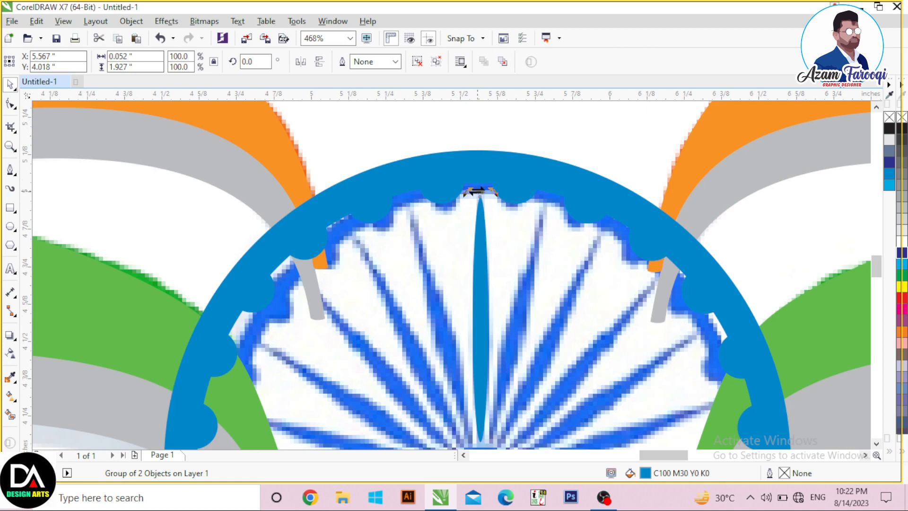
{"action": "left_click_drag", "start_coordinate": [471, 191], "coordinate": [401, 213]}
{"action": "right_click", "coordinate": [401, 213]}
{"action": "key", "text": "ctrl+r"}
{"action": "key", "text": "ctrl+r"}
{"action": "key", "text": "ctrl+r"}
{"action": "key", "text": "ctrl+r"}
{"action": "key", "text": "ctrl+r"}
{"action": "key", "text": "ctrl+r"}
{"action": "key", "text": "ctrl+r"}
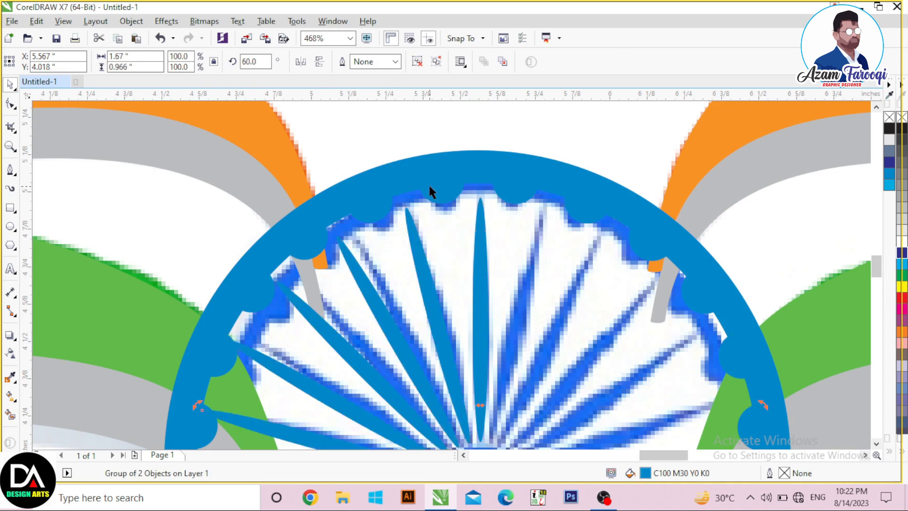
{"action": "key", "text": "ctrl+r"}
{"action": "key", "text": "ctrl+r"}
{"action": "key", "text": "ctrl+r"}
{"action": "key", "text": "Escape"}
{"action": "scroll", "coordinate": [477, 155], "scroll_direction": "down", "scroll_amount": 3}
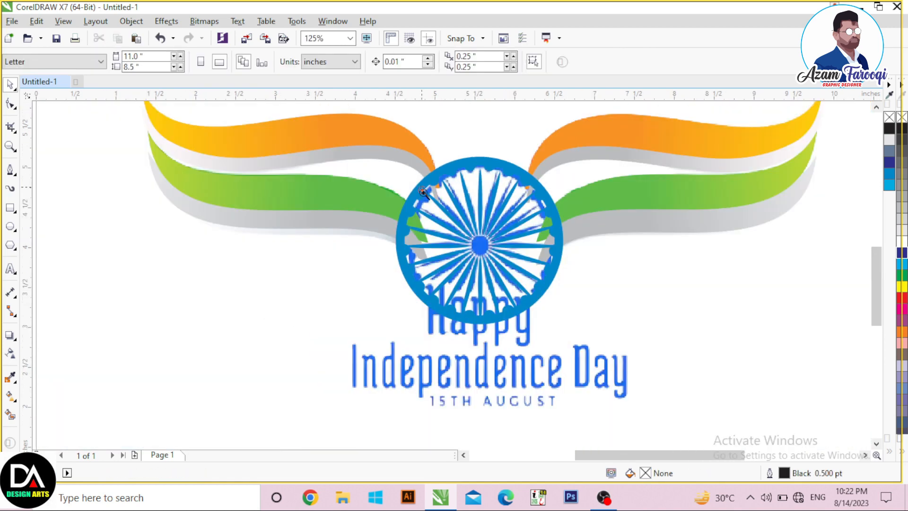
Draw a hub circle about 0.226 inches across at the wheel's centre and fill it with the spokes' blue, without an outline.
{"action": "scroll", "coordinate": [457, 212], "scroll_direction": "up", "scroll_amount": 3}
{"action": "left_click", "coordinate": [10, 226]}
{"action": "left_click_drag", "start_coordinate": [456, 287], "coordinate": [487, 317]}
{"action": "scroll", "coordinate": [461, 289], "scroll_direction": "down", "scroll_amount": 3}
{"action": "scroll", "coordinate": [463, 291], "scroll_direction": "up", "scroll_amount": 5}
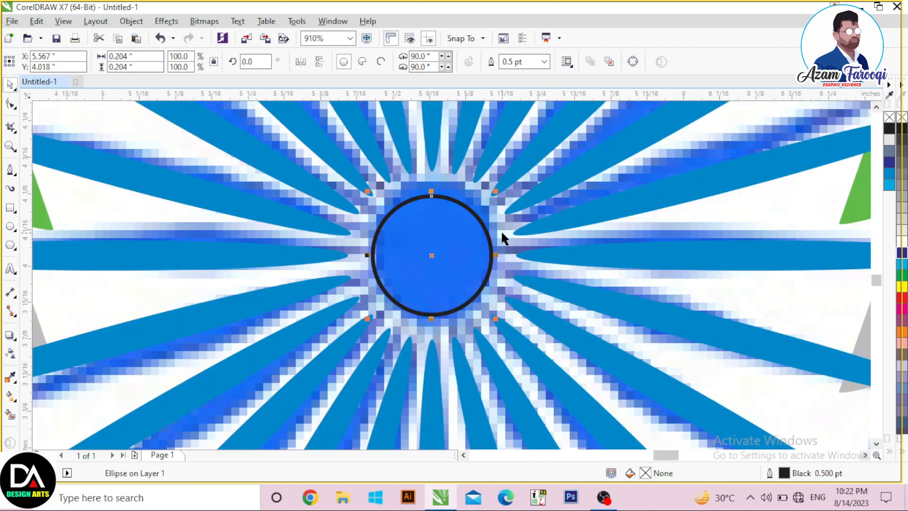
{"action": "left_click_drag", "start_coordinate": [495, 191], "coordinate": [501, 184]}
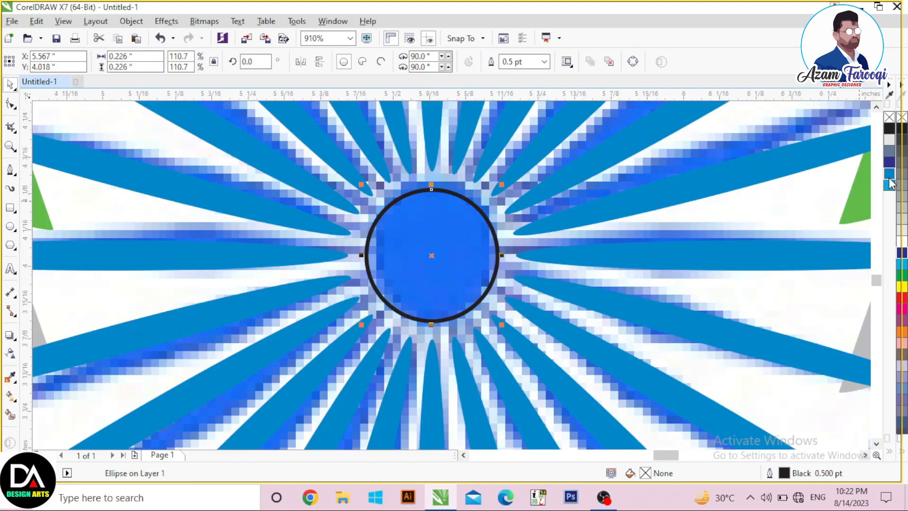
{"action": "left_click", "coordinate": [889, 174]}
{"action": "right_click", "coordinate": [888, 117]}
{"action": "scroll", "coordinate": [529, 256], "scroll_direction": "down", "scroll_amount": 4}
{"action": "left_click", "coordinate": [526, 191]}
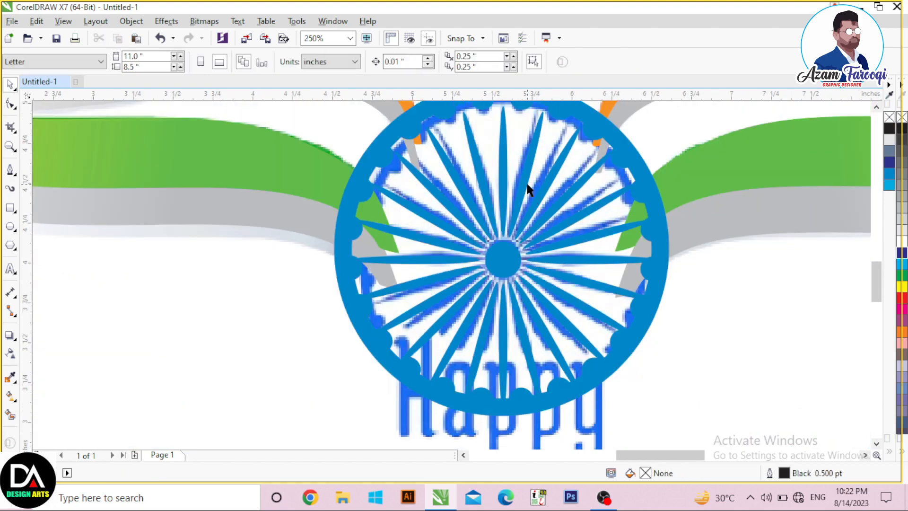
Group the spokes with the hub and combine them with the scalloped outer rim into a single wheel group.
{"action": "scroll", "coordinate": [541, 126], "scroll_direction": "down", "scroll_amount": 3}
{"action": "left_click_drag", "start_coordinate": [421, 137], "coordinate": [610, 289]}
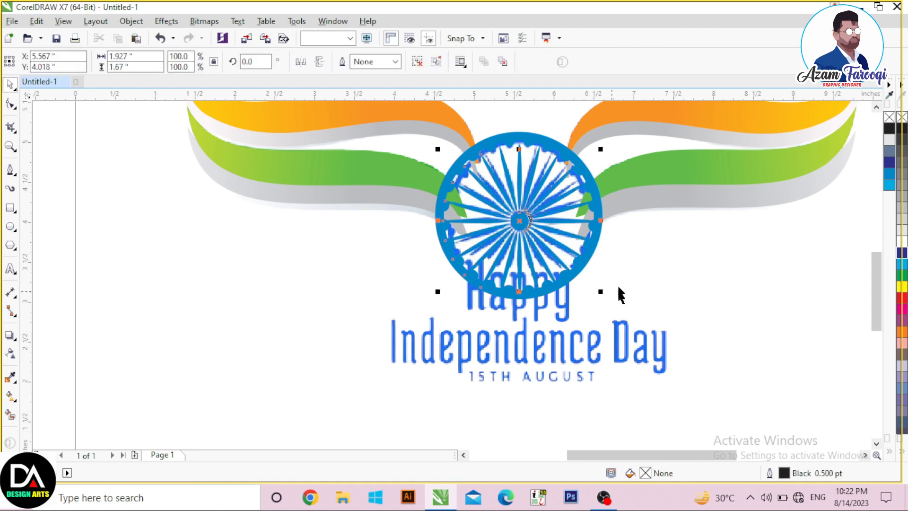
{"action": "key", "text": "ctrl+g"}
{"action": "key", "text": "Escape"}
{"action": "left_click", "coordinate": [525, 137]}
{"action": "scroll", "coordinate": [529, 138], "scroll_direction": "up", "scroll_amount": 5}
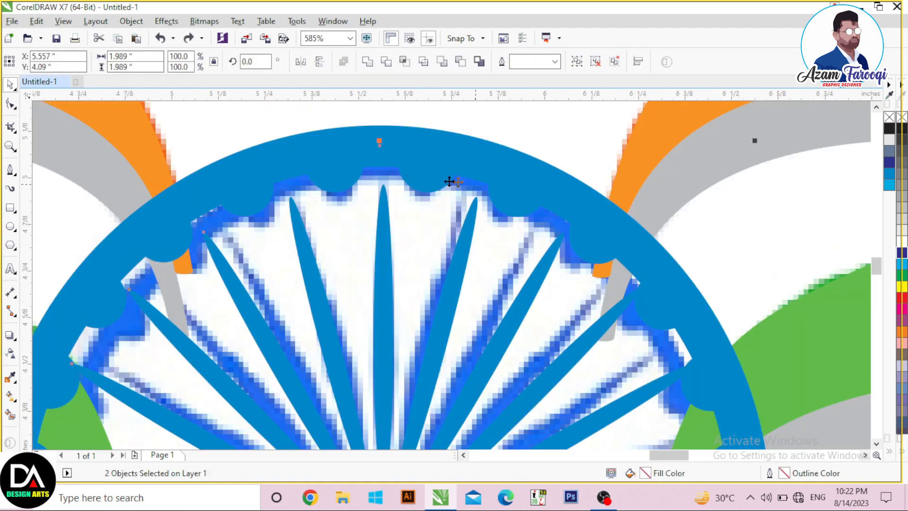
{"action": "key", "text": "ctrl+g"}
{"action": "scroll", "coordinate": [559, 253], "scroll_direction": "down", "scroll_amount": 6}
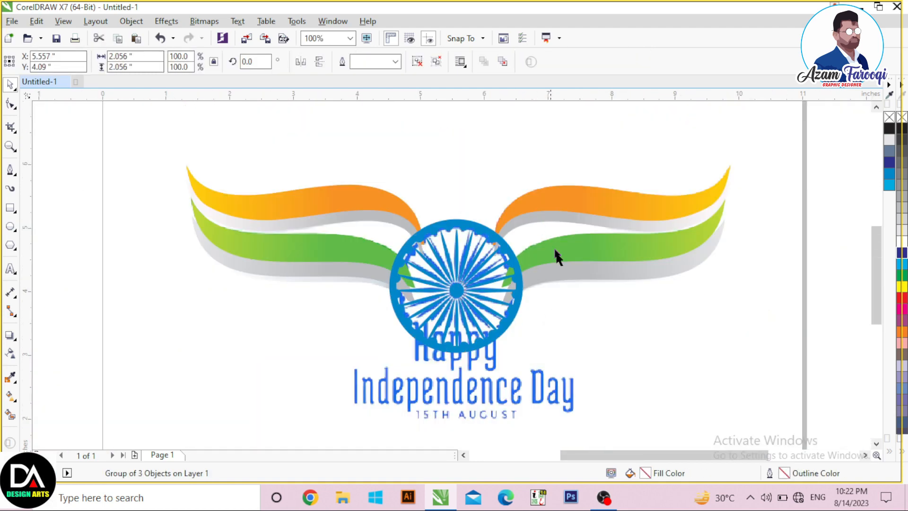
{"action": "key", "text": "Escape"}
Add an artistic text object with the first line "Happy" beside the reference lettering below the wheel.
{"action": "scroll", "coordinate": [635, 451], "scroll_direction": "up", "scroll_amount": 2}
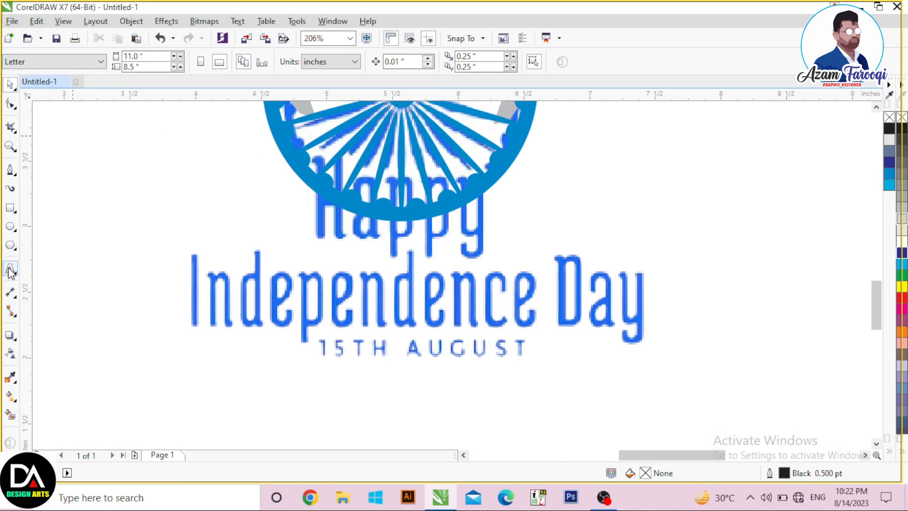
{"action": "key", "text": "F8"}
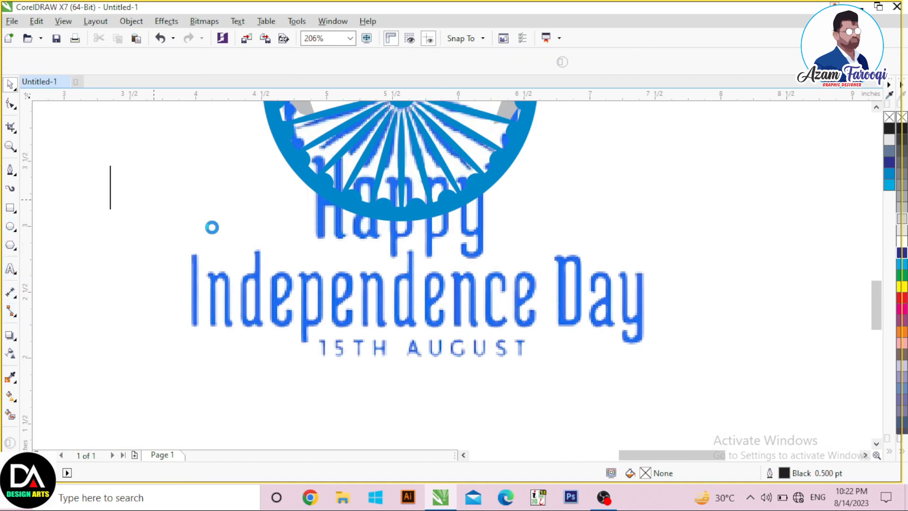
{"action": "type", "text": "HAPPY"}
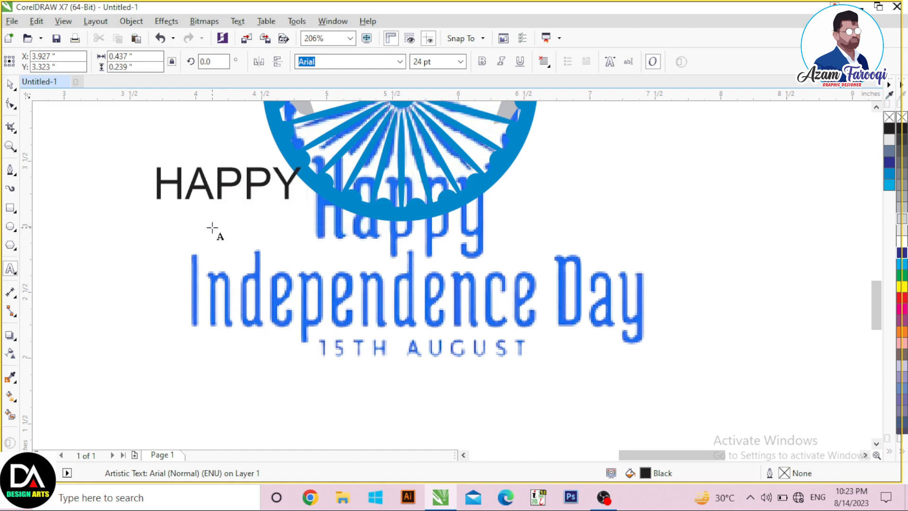
{"action": "key", "text": "BackSpace"}
{"action": "key", "text": "BackSpace"}
{"action": "key", "text": "BackSpace"}
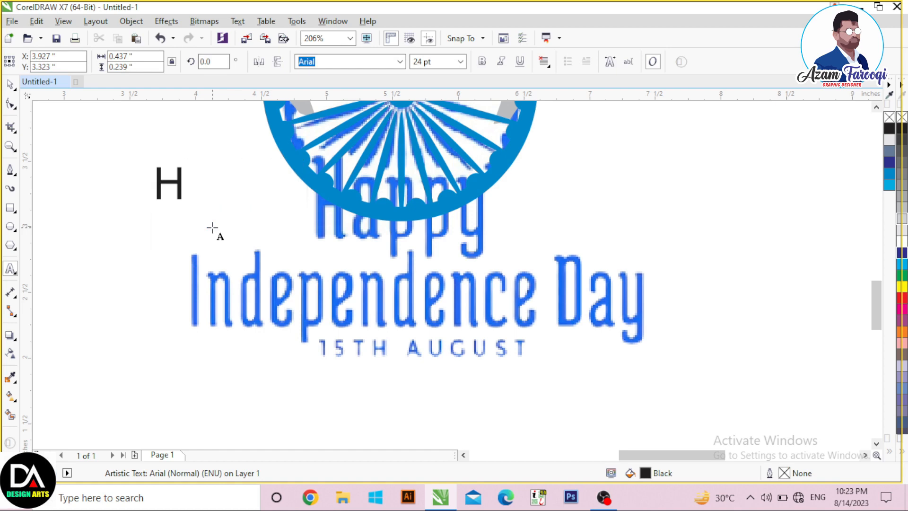
{"action": "type", "text": "app"}
Enter "Independence" as the second line of the text, below "Happy".
{"action": "type", "text": "In"}
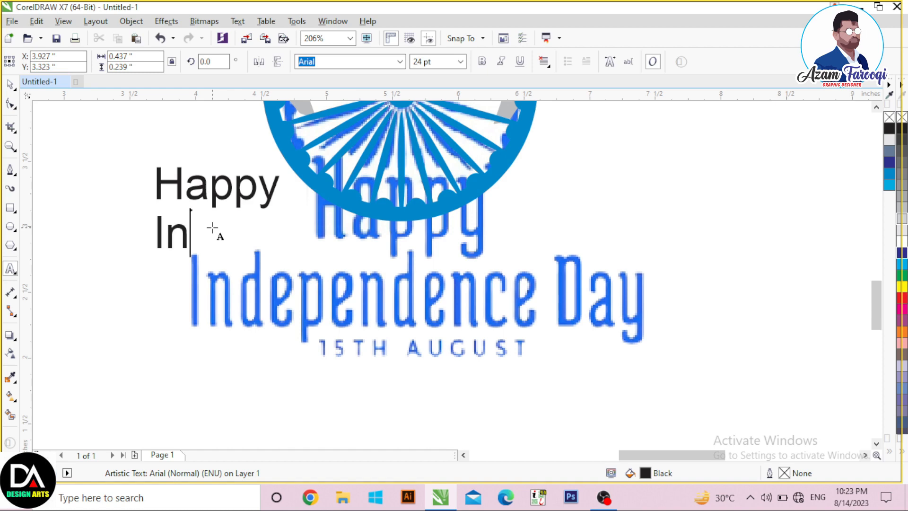
{"action": "type", "text": "depen"}
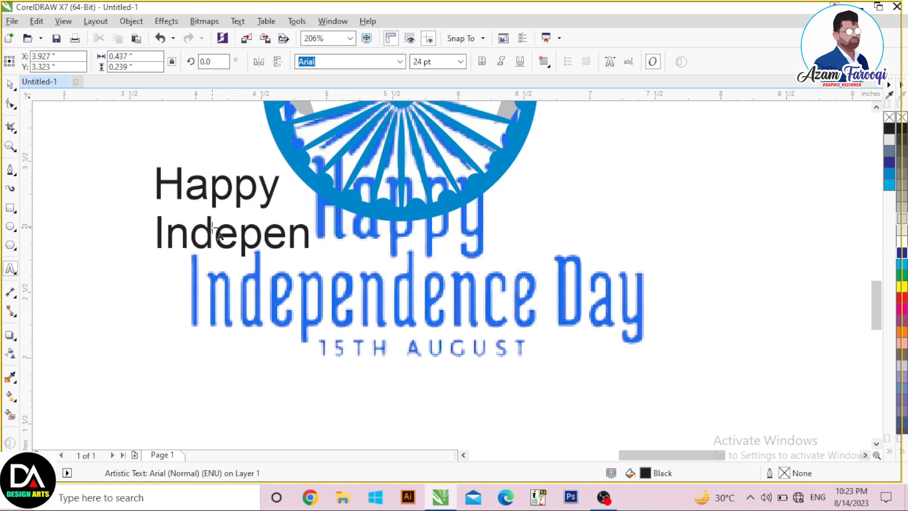
{"action": "type", "text": "d"}
{"action": "key", "text": "BackSpace"}
{"action": "type", "text": "des"}
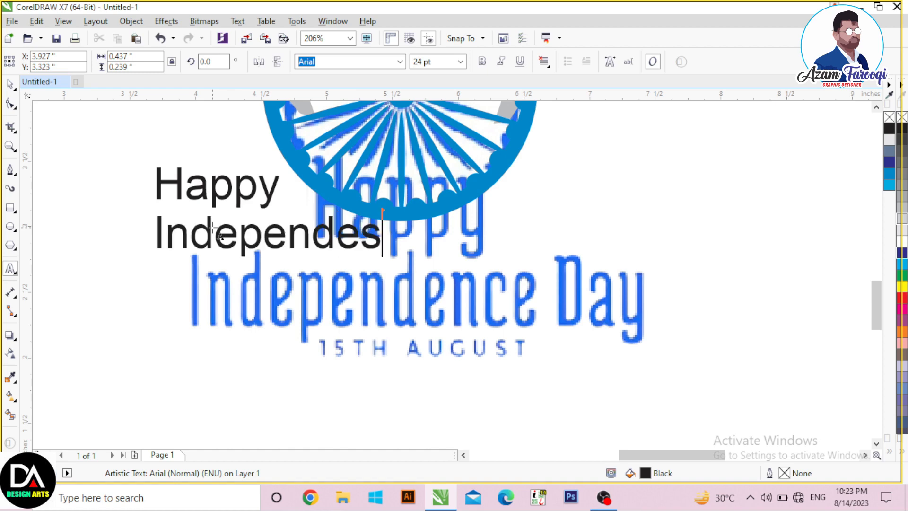
{"action": "type", "text": "nce"}
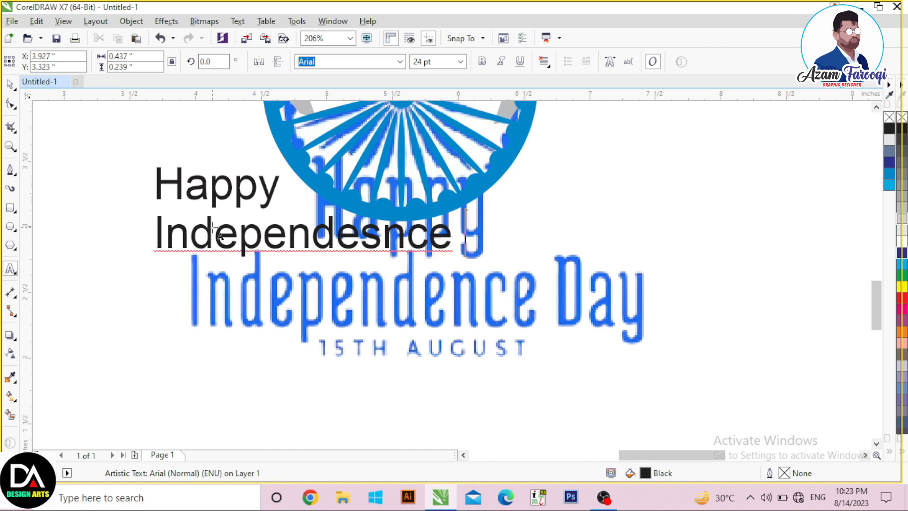
{"action": "key", "text": "ctrl+space"}
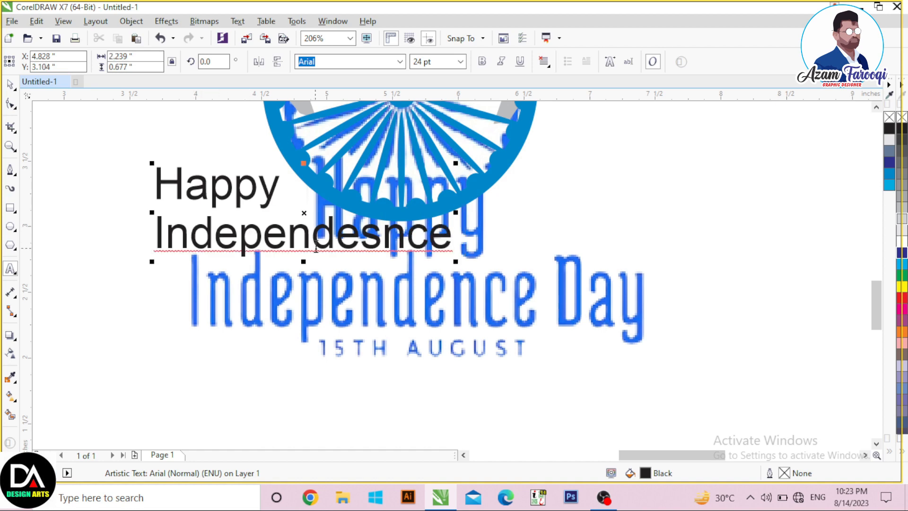
Correct the spelling of "Independence" in the second line and append the word "day".
{"action": "left_click", "coordinate": [365, 251]}
{"action": "type", "text": "n"}
{"action": "key", "text": "Right"}
{"action": "key", "text": "Left"}
{"action": "key", "text": "BackSpace"}
{"action": "key", "text": "BackSpace"}
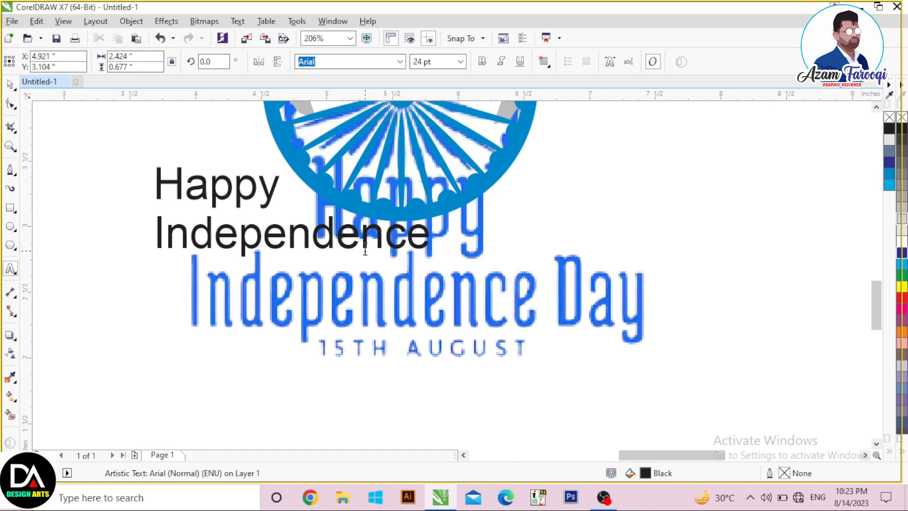
{"action": "type", "text": "day"}
{"action": "key", "text": "ctrl+space"}
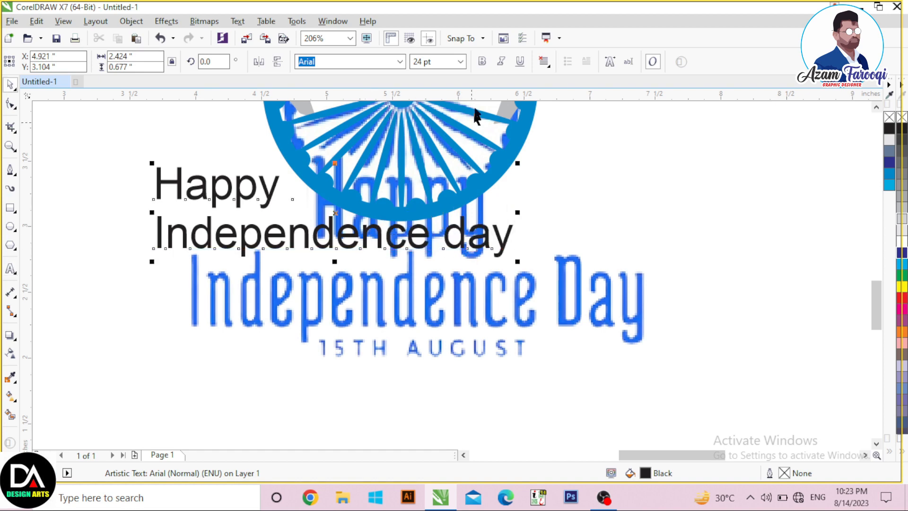
Centre-align the two text lines and set their font to Bahamas.
{"action": "left_click", "coordinate": [549, 65]}
{"action": "left_click", "coordinate": [570, 103]}
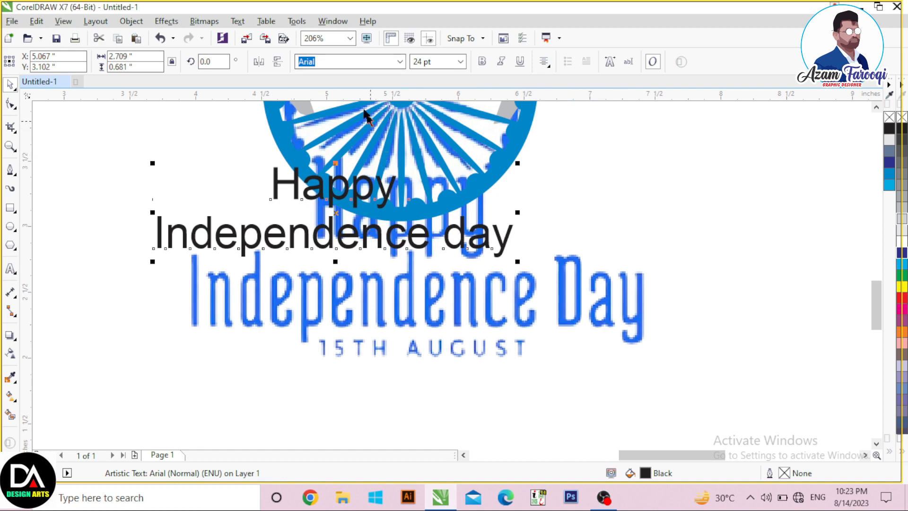
{"action": "left_click", "coordinate": [400, 62]}
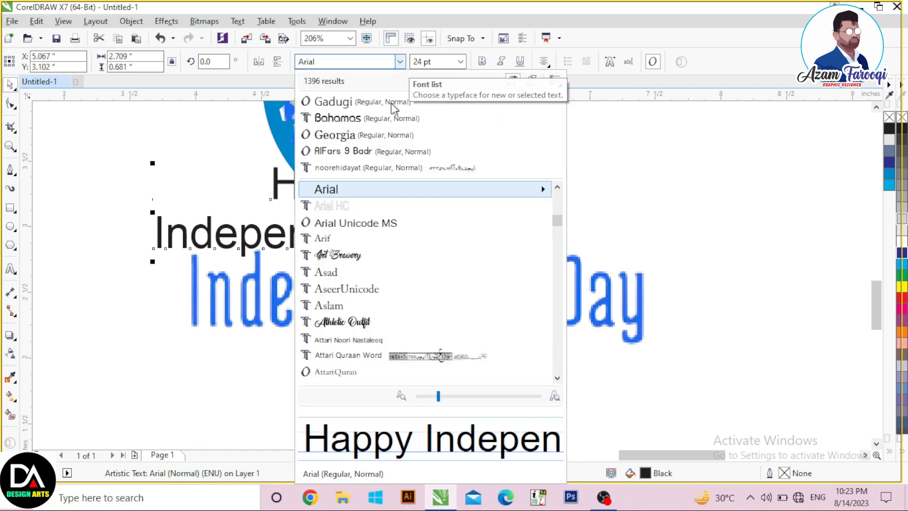
{"action": "left_click", "coordinate": [385, 118]}
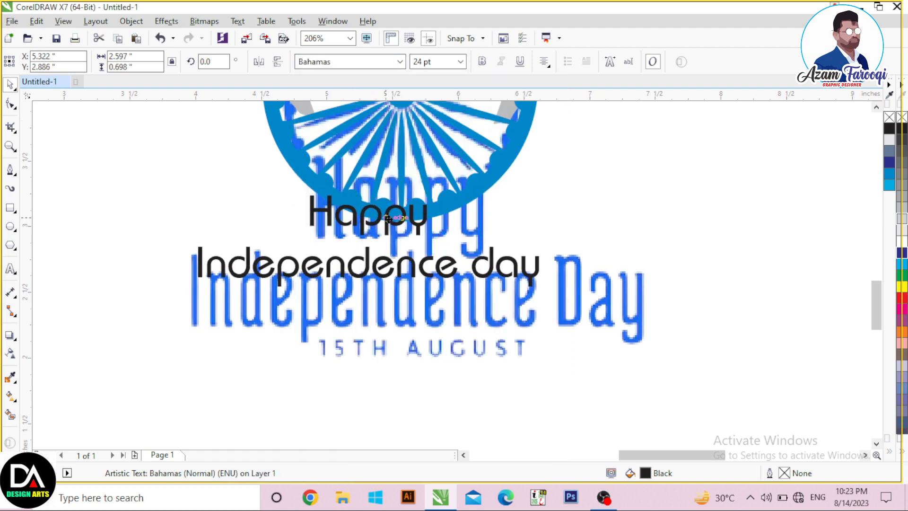
Change the text's font to BakerSignet BT and enlarge it to about 45 pt over the reference lettering.
{"action": "left_click_drag", "start_coordinate": [545, 292], "coordinate": [628, 370]}
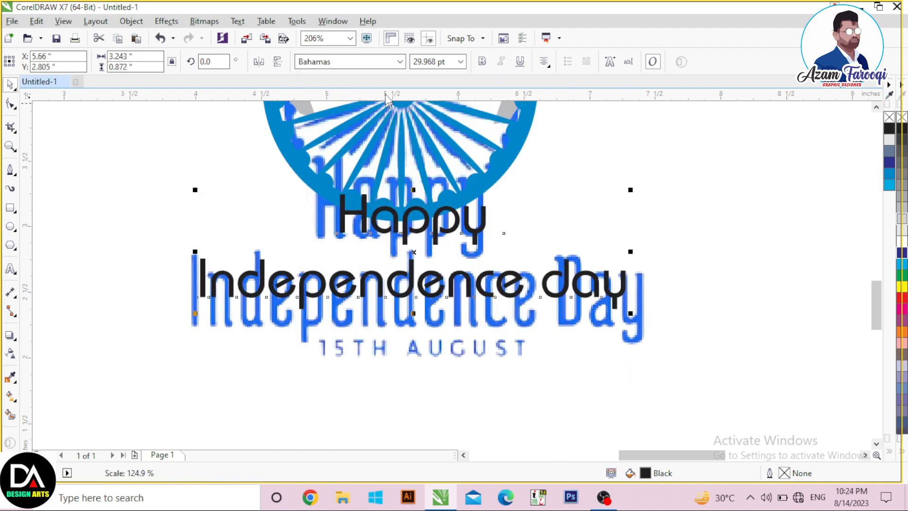
{"action": "left_click", "coordinate": [400, 62]}
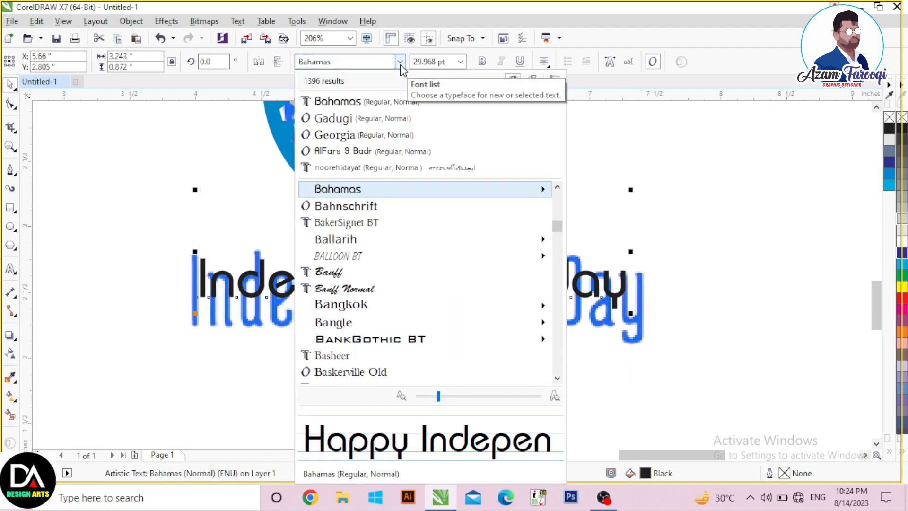
{"action": "key", "text": "Down"}
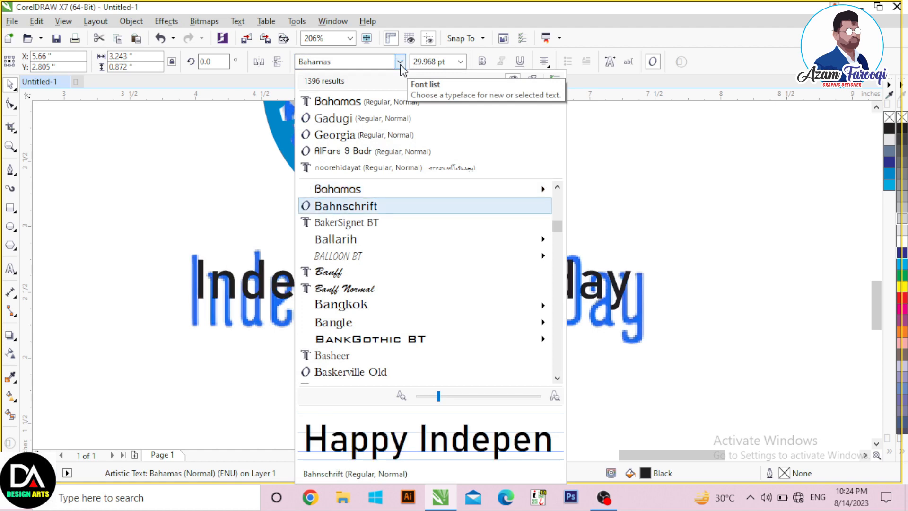
{"action": "key", "text": "Down"}
{"action": "key", "text": "Return"}
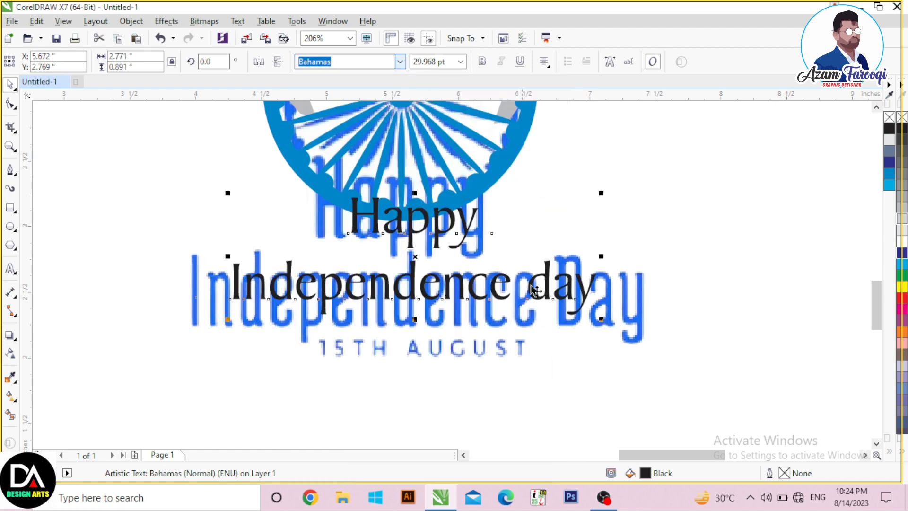
{"action": "left_click_drag", "start_coordinate": [637, 337], "coordinate": [724, 397]}
{"action": "key", "text": "Escape"}
{"action": "scroll", "coordinate": [361, 238], "scroll_direction": "down", "scroll_amount": 1}
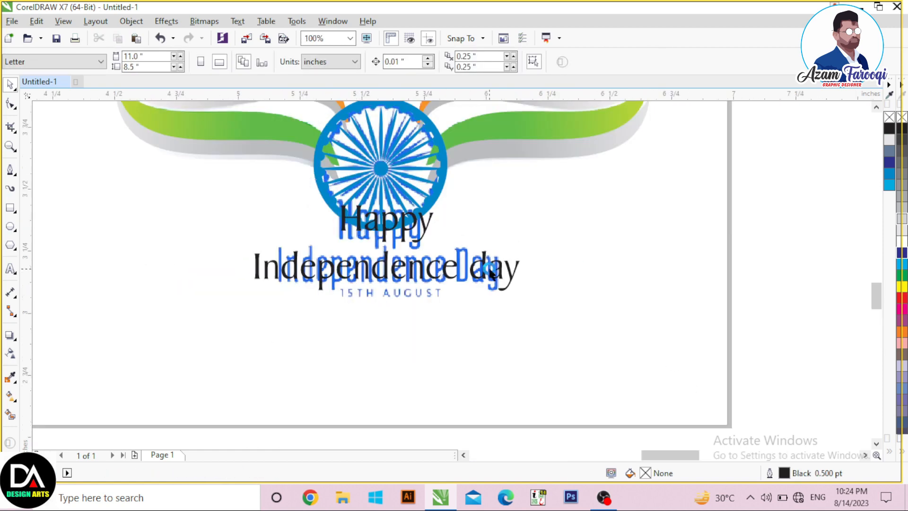
Break the two-line text apart so "Happy" and "Independence day" are separate text objects.
{"action": "scroll", "coordinate": [380, 206], "scroll_direction": "up", "scroll_amount": 2}
{"action": "left_click_drag", "start_coordinate": [393, 246], "coordinate": [393, 244]}
{"action": "scroll", "coordinate": [393, 244], "scroll_direction": "down", "scroll_amount": 1}
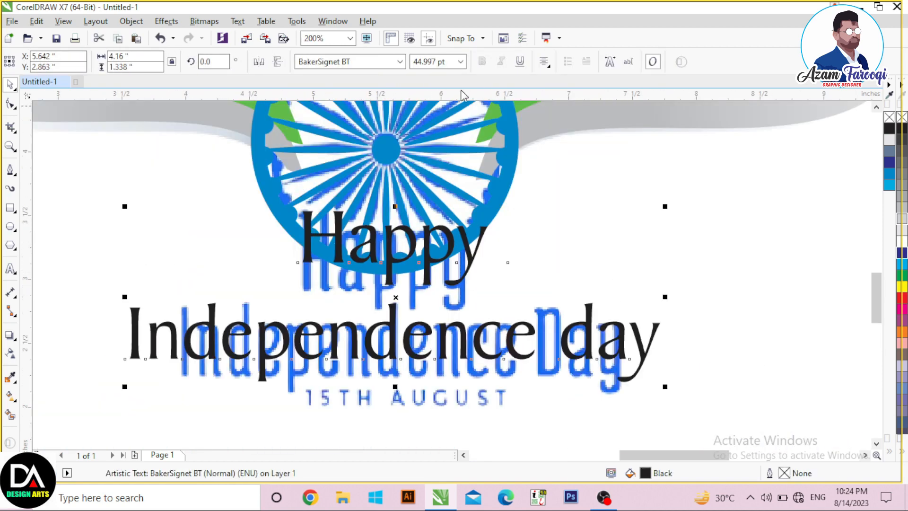
{"action": "key", "text": "ctrl+k"}
{"action": "key", "text": "Escape"}
Select both text lines and move them down together by 0.04 inches.
{"action": "left_click", "coordinate": [400, 333]}
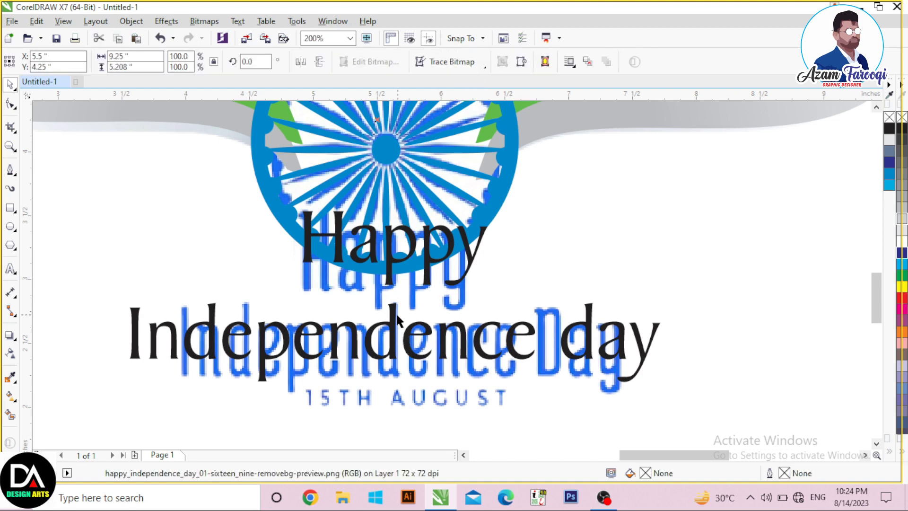
{"action": "left_click", "coordinate": [395, 316]}
{"action": "left_click", "coordinate": [388, 270], "text": "shift"}
{"action": "key", "text": "Down"}
{"action": "key", "text": "Down"}
{"action": "key", "text": "Down"}
{"action": "key", "text": "Down"}
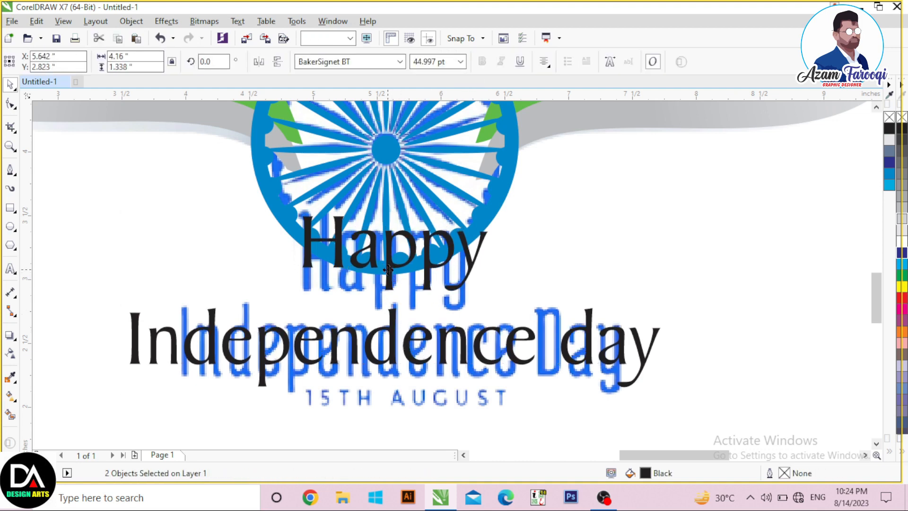
{"action": "key", "text": "Escape"}
Set the font of the "Happy" line to BeachThin.
{"action": "left_click", "coordinate": [387, 270]}
{"action": "left_click", "coordinate": [401, 62]}
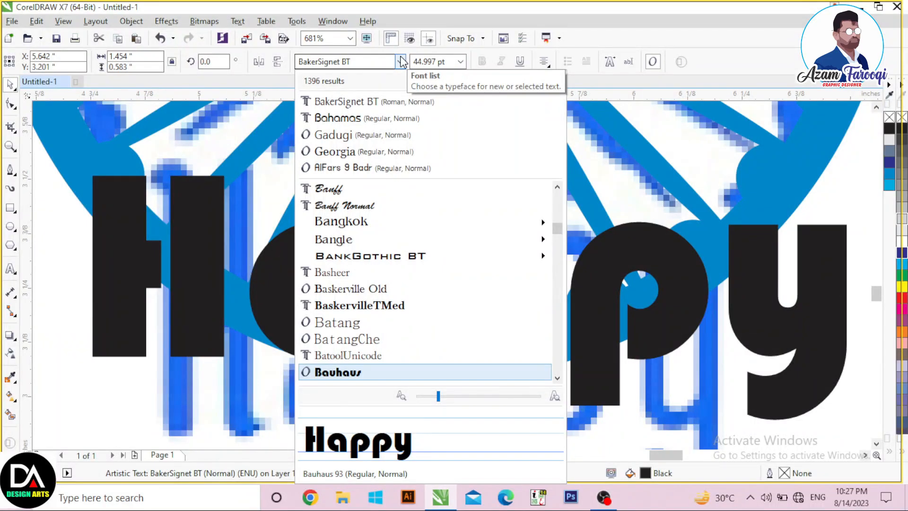
{"action": "key", "text": "Down"}
{"action": "key", "text": "Down"}
{"action": "key", "text": "Down"}
{"action": "key", "text": "Down"}
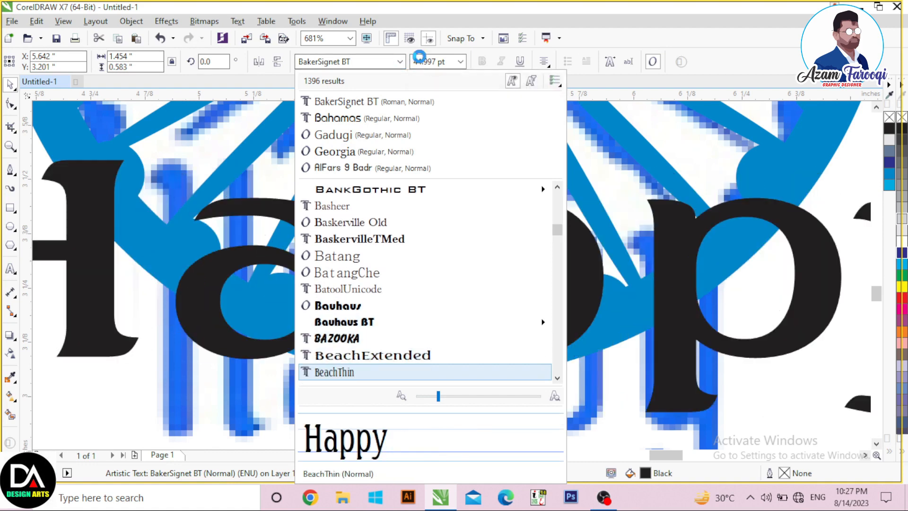
{"action": "key", "text": "Down"}
{"action": "key", "text": "Up"}
{"action": "key", "text": "Escape"}
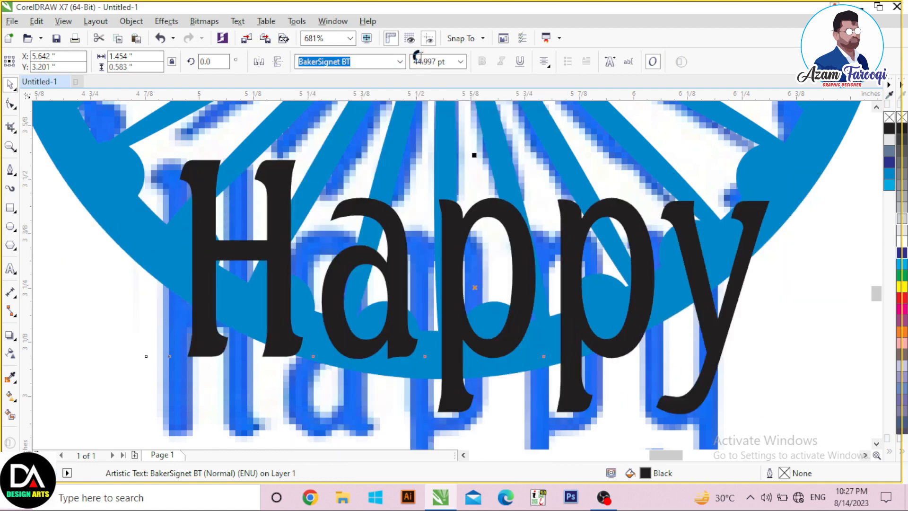
{"action": "scroll", "coordinate": [477, 276], "scroll_direction": "down", "scroll_amount": 2}
{"action": "scroll", "coordinate": [487, 341], "scroll_direction": "up", "scroll_amount": 1}
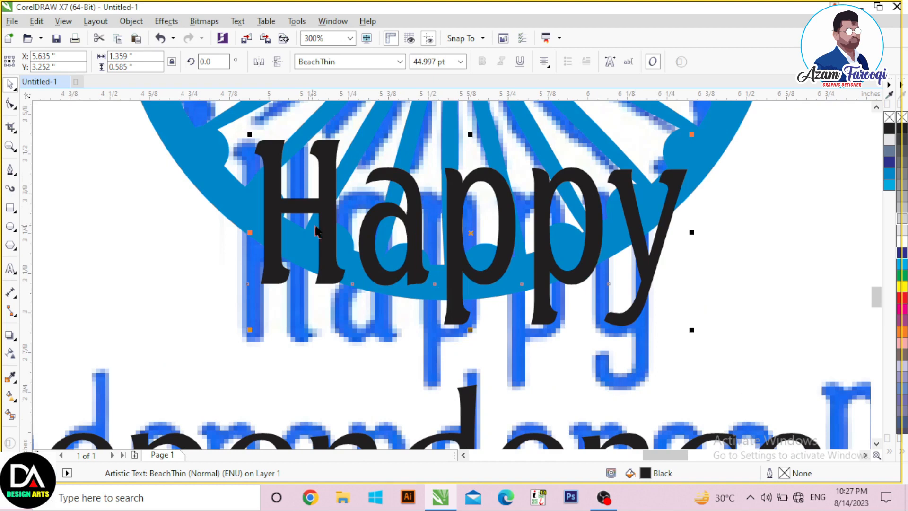
Enlarge the "Happy" text to about 50.7 pt and reposition it over the reference lettering.
{"action": "left_click_drag", "start_coordinate": [315, 227], "coordinate": [292, 227]}
{"action": "left_click_drag", "start_coordinate": [668, 331], "coordinate": [723, 353]}
{"action": "left_click_drag", "start_coordinate": [468, 233], "coordinate": [453, 271]}
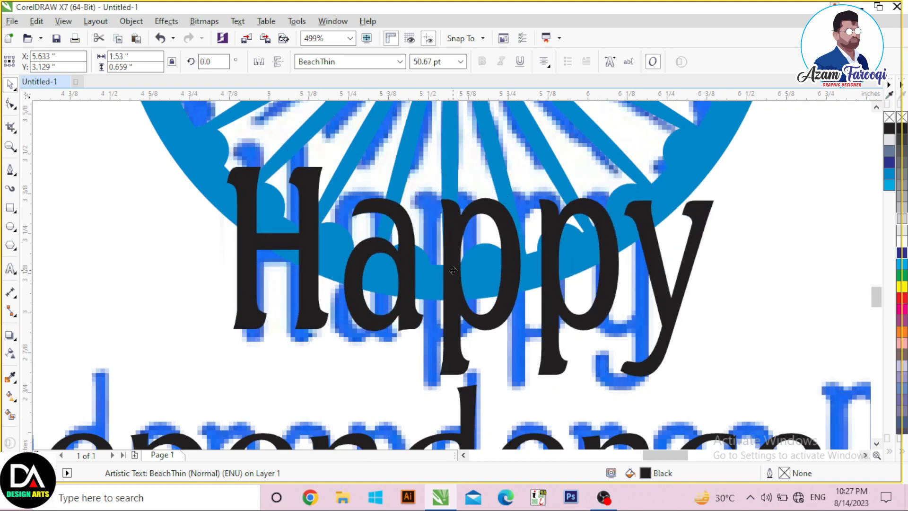
Set the second text line to BeachThin, reading "Independence Day" with a capital D, and stretch it taller to about 48 pt.
{"action": "scroll", "coordinate": [502, 270], "scroll_direction": "down", "scroll_amount": 3}
{"action": "left_click", "coordinate": [504, 324]}
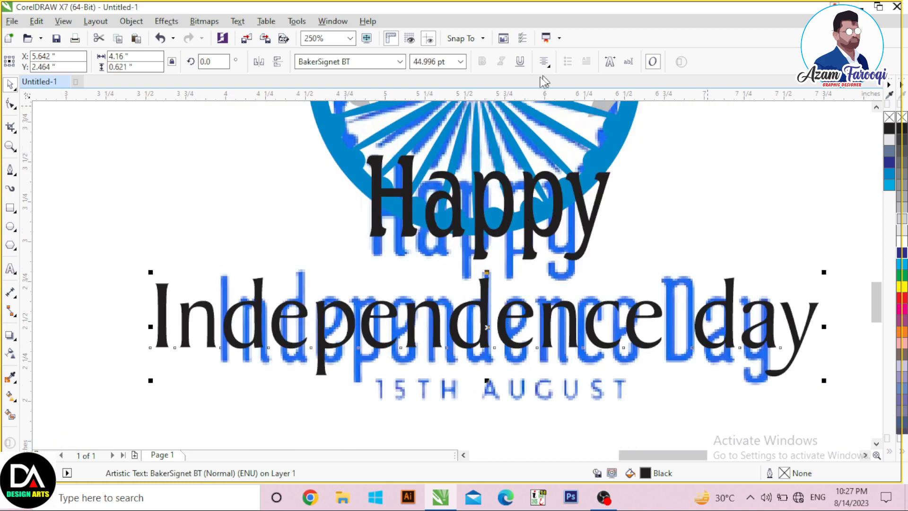
{"action": "left_click", "coordinate": [424, 104]}
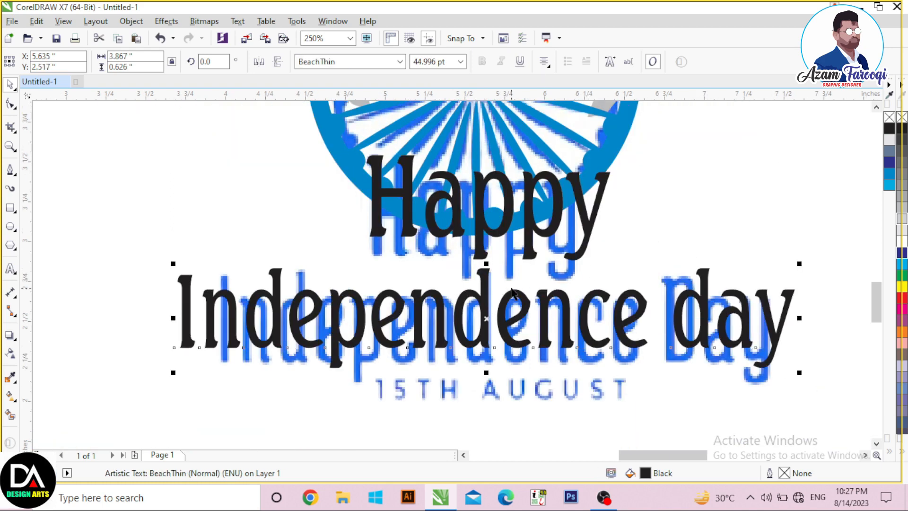
{"action": "left_click_drag", "start_coordinate": [512, 294], "coordinate": [512, 298]}
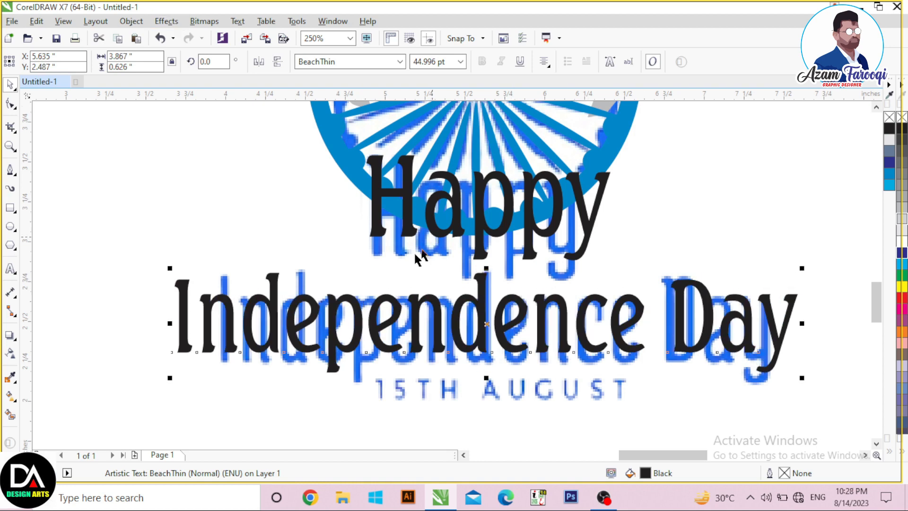
{"action": "left_click_drag", "start_coordinate": [486, 378], "coordinate": [486, 384]}
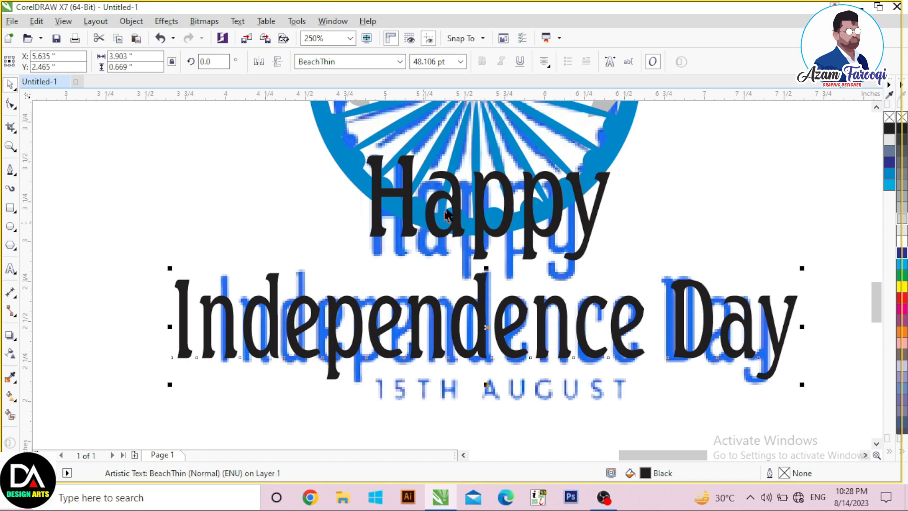
Nudge "Happy" into place above "Independence Day" and group the two text lines.
{"action": "key", "text": "F3"}
{"action": "left_click", "coordinate": [407, 257]}
{"action": "scroll", "coordinate": [473, 279], "scroll_direction": "up", "scroll_amount": 3}
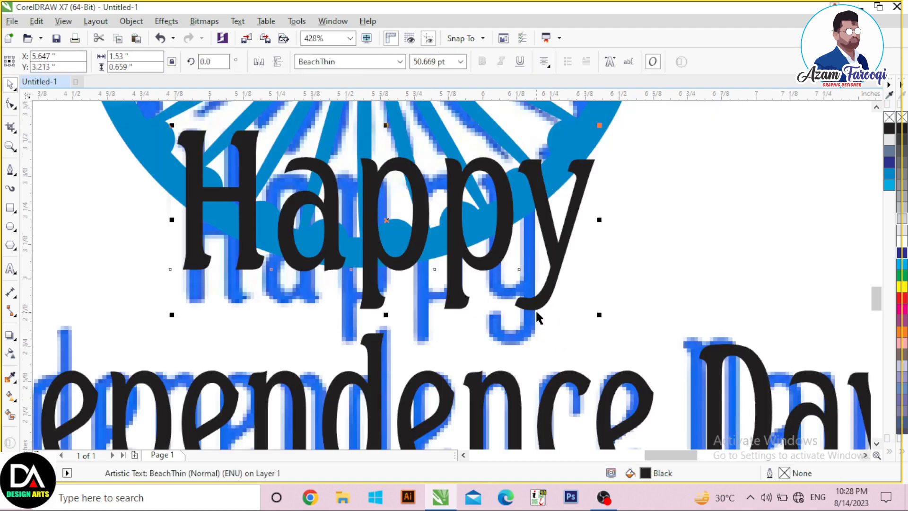
{"action": "scroll", "coordinate": [503, 283], "scroll_direction": "down", "scroll_amount": 1}
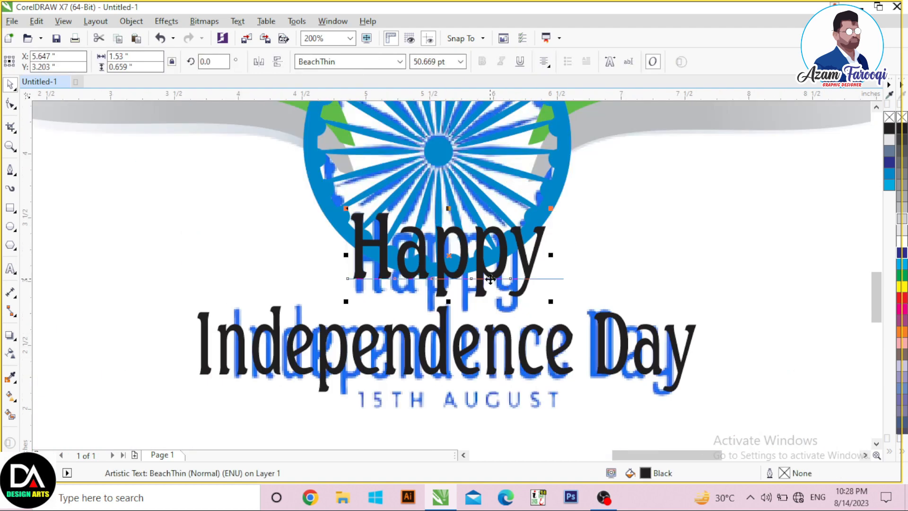
{"action": "left_click", "coordinate": [477, 265], "text": "shift"}
{"action": "left_click", "coordinate": [477, 266], "text": "shift"}
{"action": "left_click", "coordinate": [473, 327], "text": "shift"}
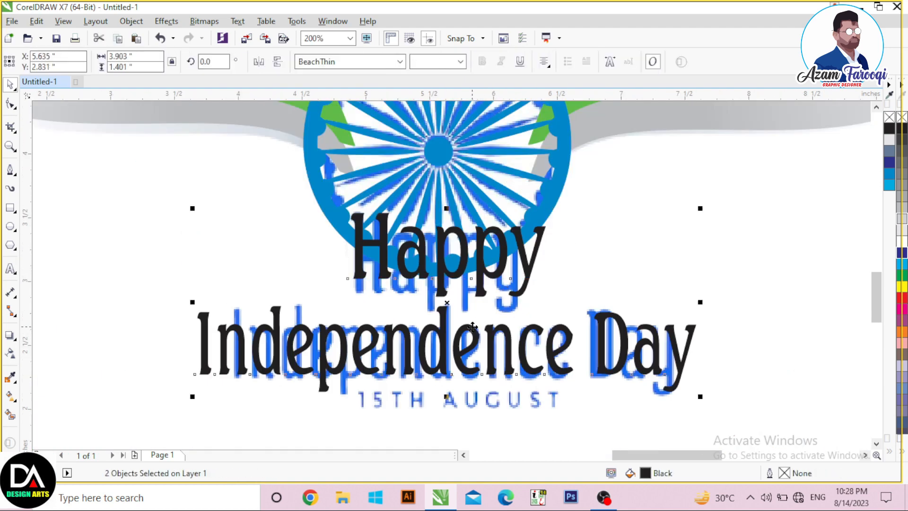
{"action": "key", "text": "ctrl+g"}
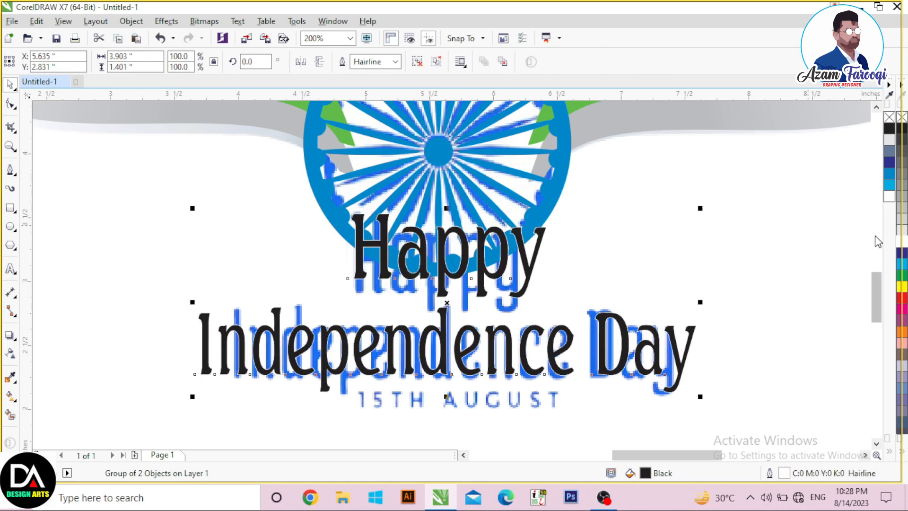
Give the grouped lettering a white 2 pt outline behind the fill, scaling with the object, with round corners and caps.
{"action": "key", "text": "F12"}
{"action": "left_click", "coordinate": [464, 327]}
{"action": "left_click", "coordinate": [464, 343]}
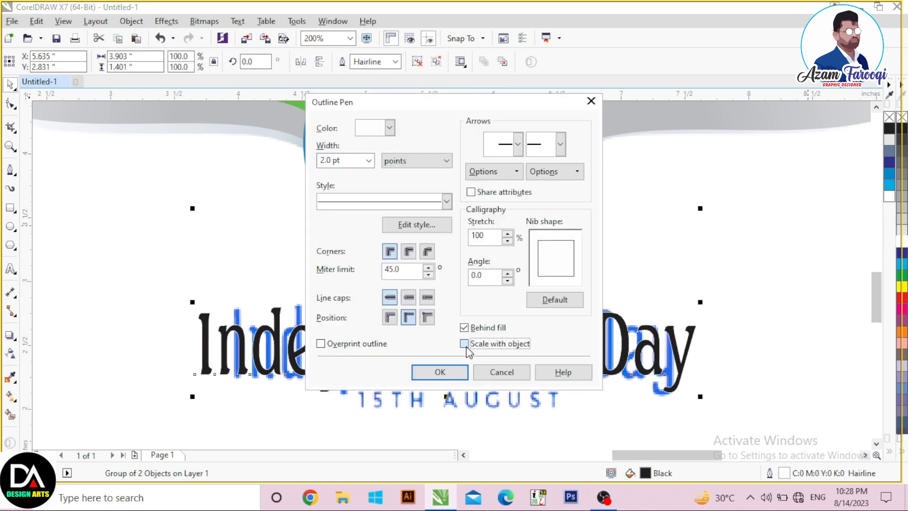
{"action": "left_click", "coordinate": [409, 297]}
{"action": "left_click", "coordinate": [408, 251]}
{"action": "left_click", "coordinate": [440, 372]}
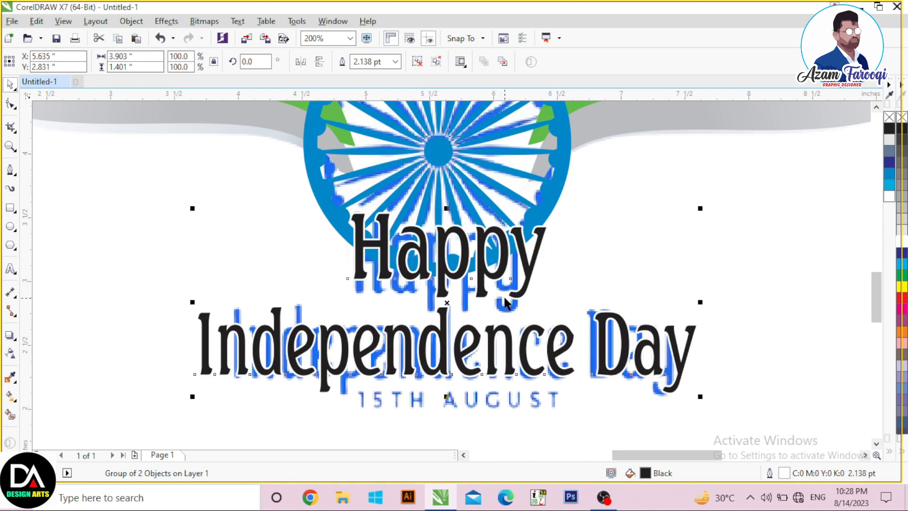
Widen the lettering's white outline to about 5 pt and fill the letters with the wheel's blue.
{"action": "key", "text": "F12"}
{"action": "key", "text": "Return"}
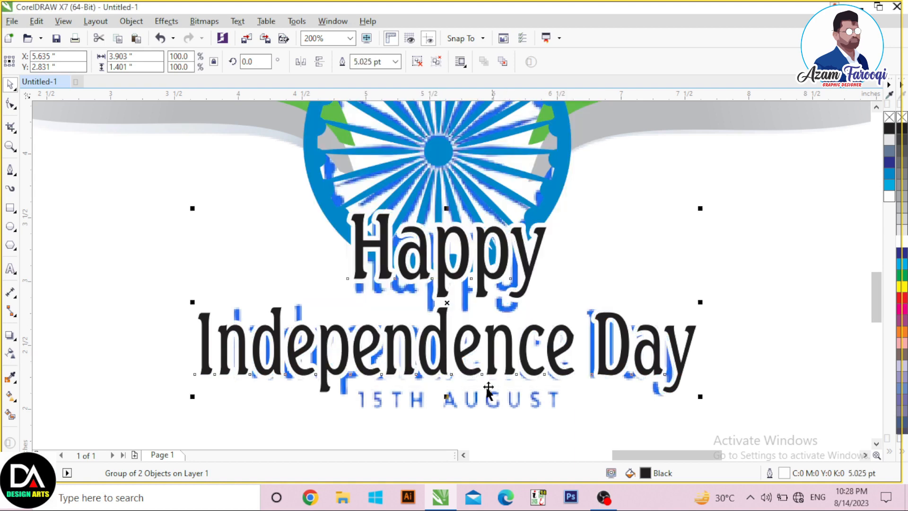
{"action": "left_click", "coordinate": [888, 174]}
{"action": "left_click", "coordinate": [596, 222]}
Add a separate text line reading "15 th august" just below the reference date.
{"action": "scroll", "coordinate": [596, 222], "scroll_direction": "down", "scroll_amount": 1}
{"action": "key", "text": "F2"}
{"action": "left_click_drag", "start_coordinate": [389, 263], "coordinate": [594, 354]}
{"action": "key", "text": "F8"}
{"action": "left_click", "coordinate": [262, 361]}
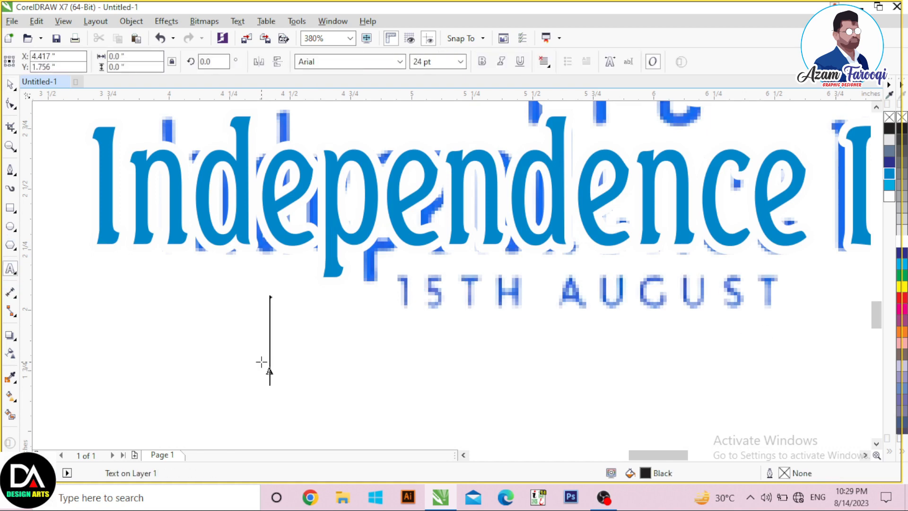
{"action": "type", "text": "15 th"}
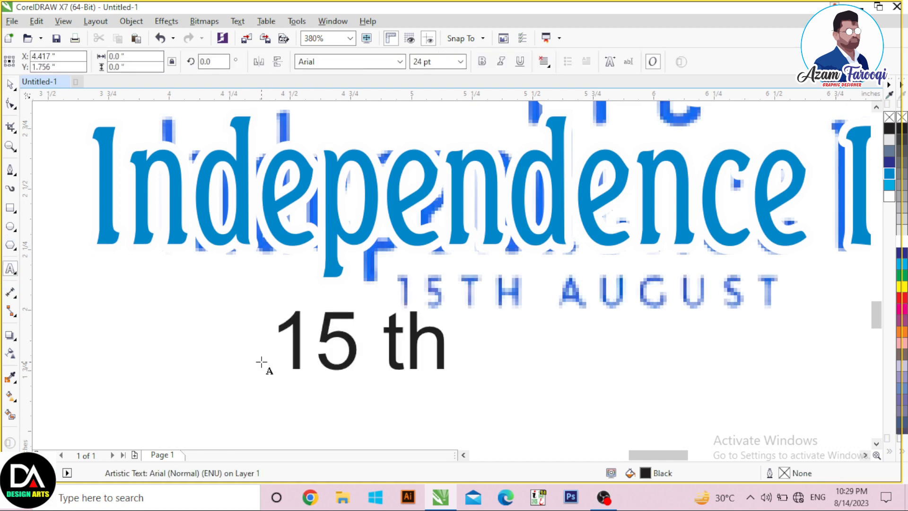
{"action": "type", "text": " au"}
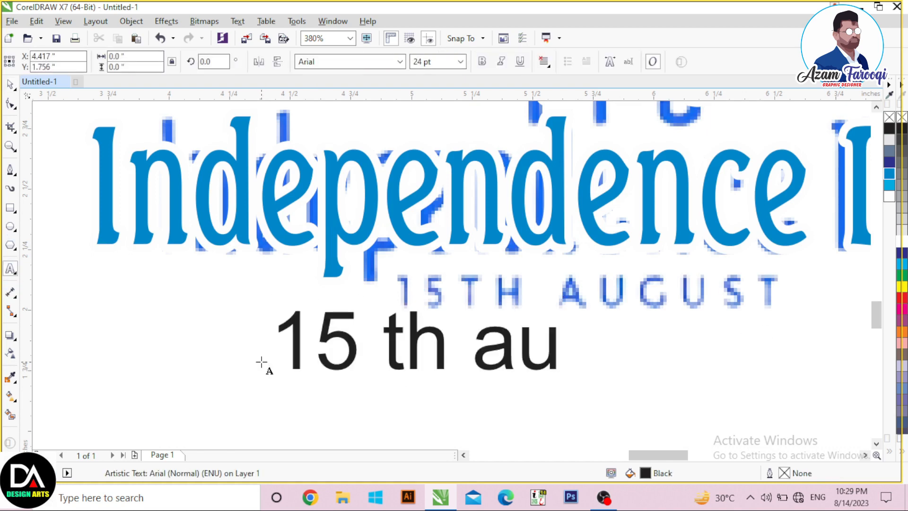
{"action": "type", "text": "gust"}
{"action": "key", "text": "ctrl+space"}
Convert the date text to uppercase, set its font to BeachThin and place it over the reference date.
{"action": "left_click", "coordinate": [237, 21]}
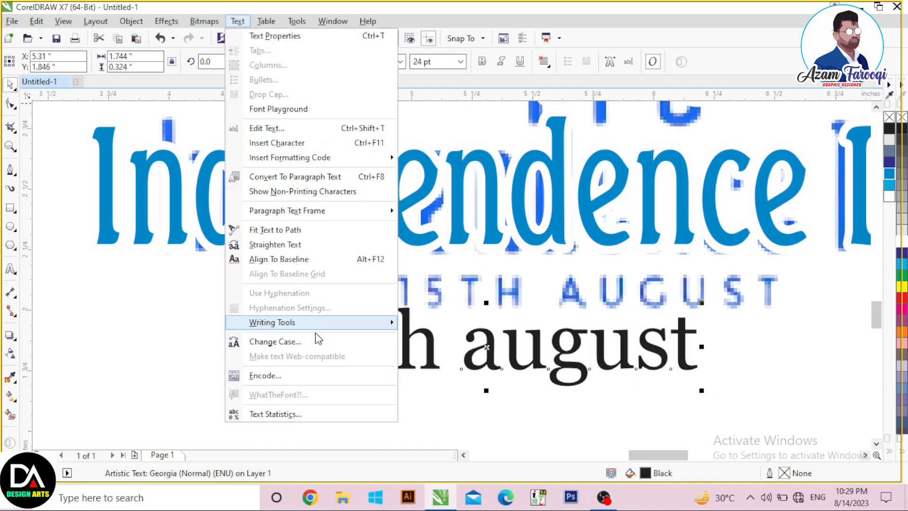
{"action": "left_click", "coordinate": [284, 341]}
{"action": "left_click", "coordinate": [382, 290]}
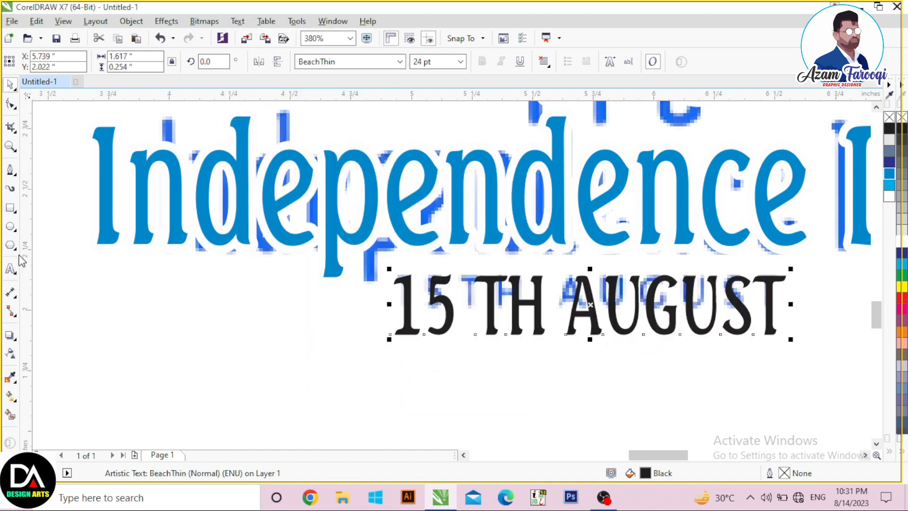
Shrink the date text to about 16 pt and centre it beneath "Independence Day" in the same blue.
{"action": "left_click_drag", "start_coordinate": [590, 339], "coordinate": [590, 323]}
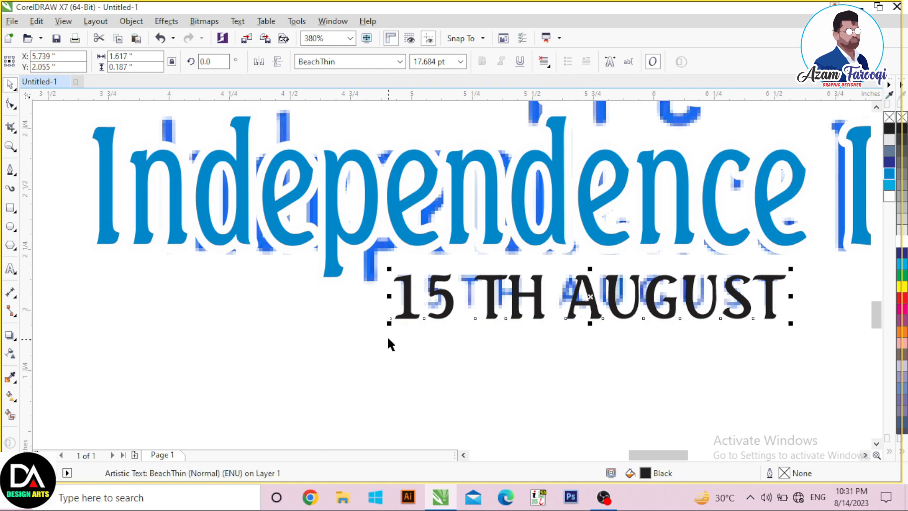
{"action": "left_click_drag", "start_coordinate": [389, 323], "coordinate": [425, 318]}
{"action": "left_click_drag", "start_coordinate": [715, 311], "coordinate": [681, 307]}
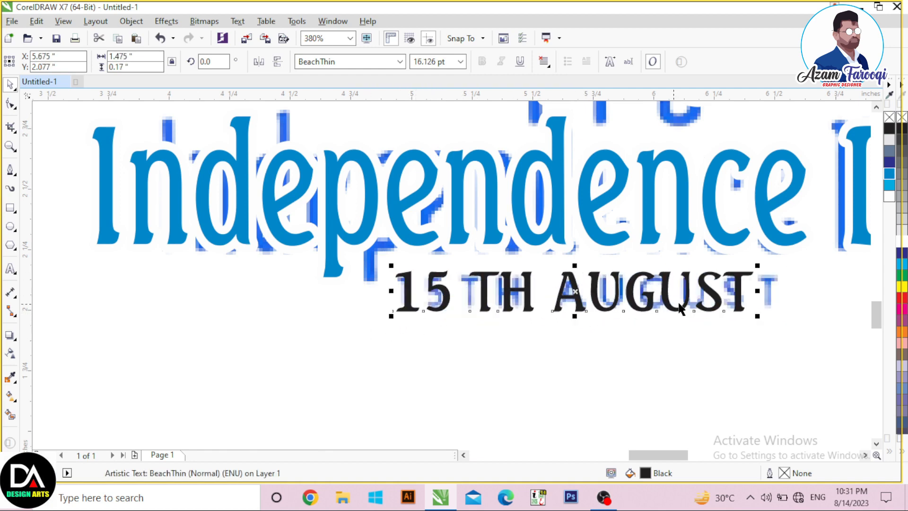
{"action": "left_click", "coordinate": [645, 223], "text": "shift"}
{"action": "left_click", "coordinate": [611, 334]}
Move the reference bitmap off the page, to the left of the vector artwork.
{"action": "scroll", "coordinate": [610, 333], "scroll_direction": "down", "scroll_amount": 4}
{"action": "scroll", "coordinate": [644, 290], "scroll_direction": "down", "scroll_amount": 2}
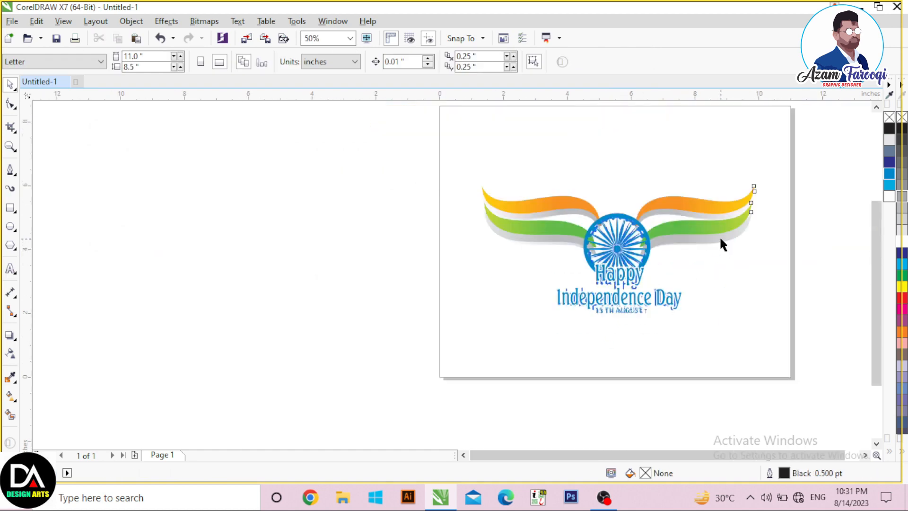
{"action": "left_click", "coordinate": [725, 268]}
{"action": "left_click_drag", "start_coordinate": [725, 268], "coordinate": [411, 261]}
{"action": "left_click", "coordinate": [682, 174]}
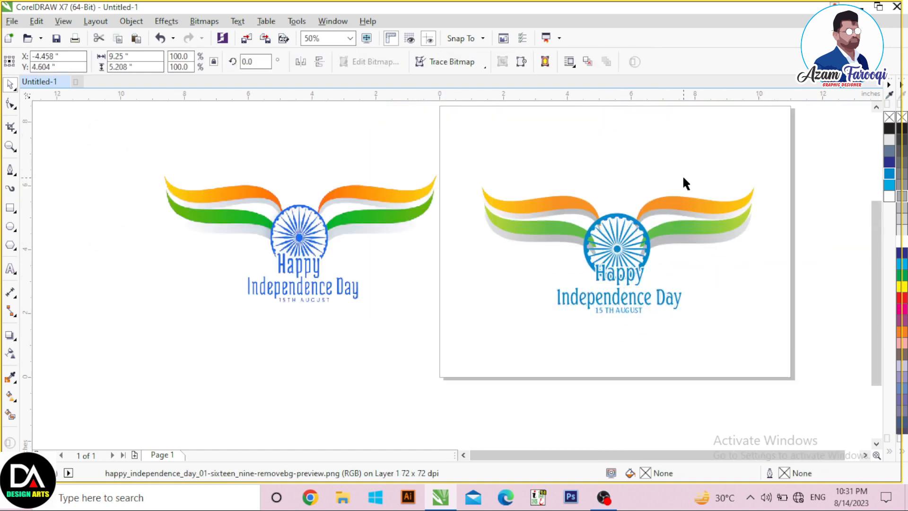
Fill the wheel's outer circle with white to hide the ribbon ends behind the spokes.
{"action": "key", "text": "F2"}
{"action": "left_click_drag", "start_coordinate": [441, 166], "coordinate": [795, 324]}
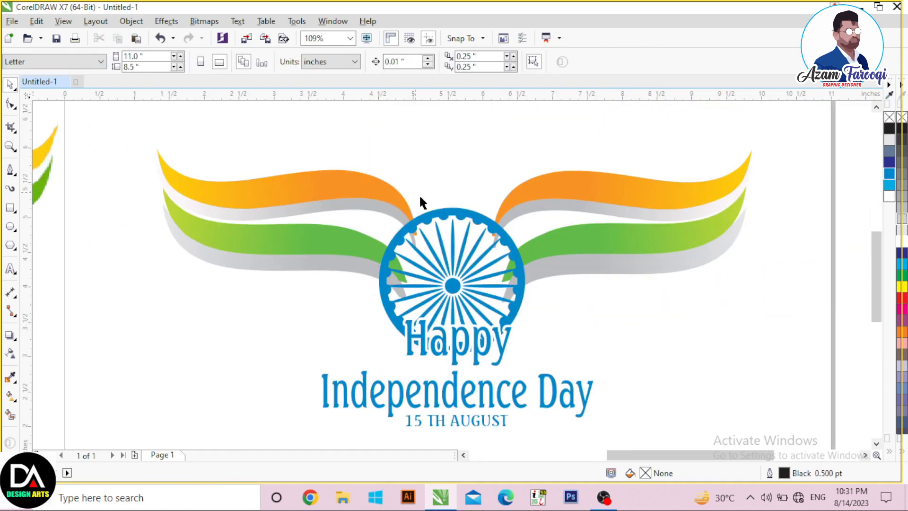
{"action": "left_click_drag", "start_coordinate": [520, 259], "coordinate": [521, 258]}
{"action": "left_click", "coordinate": [510, 251], "text": "ctrl"}
{"action": "left_click", "coordinate": [889, 196]}
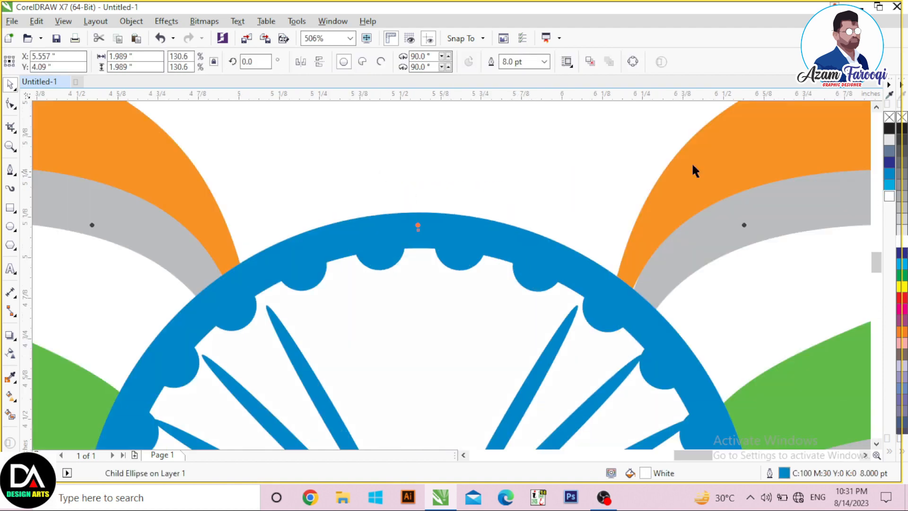
Bring the wheel's parts to the front and group its four objects.
{"action": "scroll", "coordinate": [661, 156], "scroll_direction": "down", "scroll_amount": 4}
{"action": "left_click_drag", "start_coordinate": [519, 152], "coordinate": [602, 332]}
{"action": "key", "text": "shift+Page_Up"}
{"action": "left_click", "coordinate": [596, 338]}
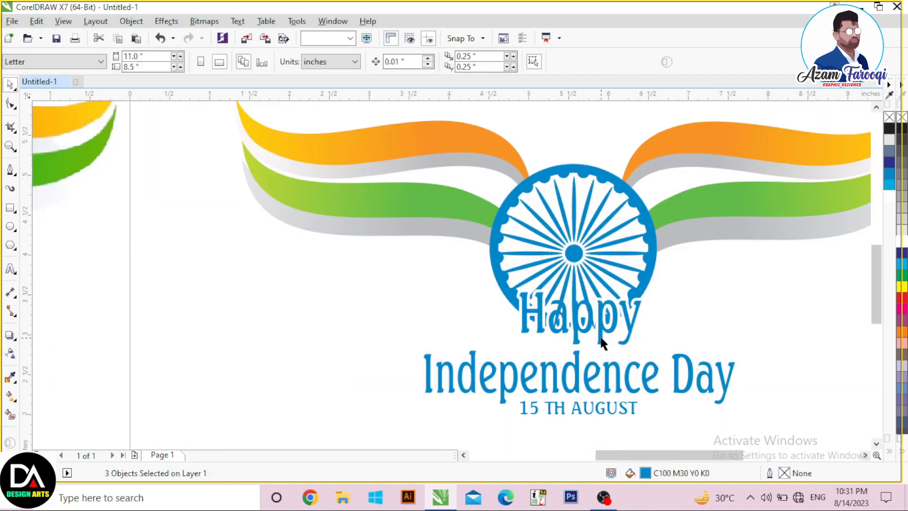
{"action": "left_click_drag", "start_coordinate": [700, 340], "coordinate": [699, 339]}
{"action": "left_click", "coordinate": [576, 64]}
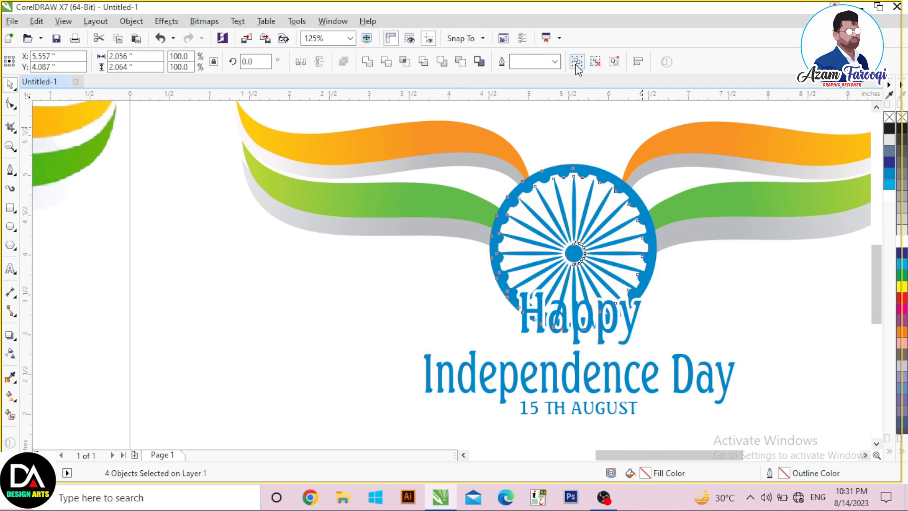
Bring the "Happy Independence Day" lettering to the front of the wheel.
{"action": "left_click", "coordinate": [603, 330]}
{"action": "key", "text": "shift+Page_Up"}
{"action": "key", "text": "Escape"}
{"action": "scroll", "coordinate": [553, 297], "scroll_direction": "down", "scroll_amount": 1}
{"action": "key", "text": "F2"}
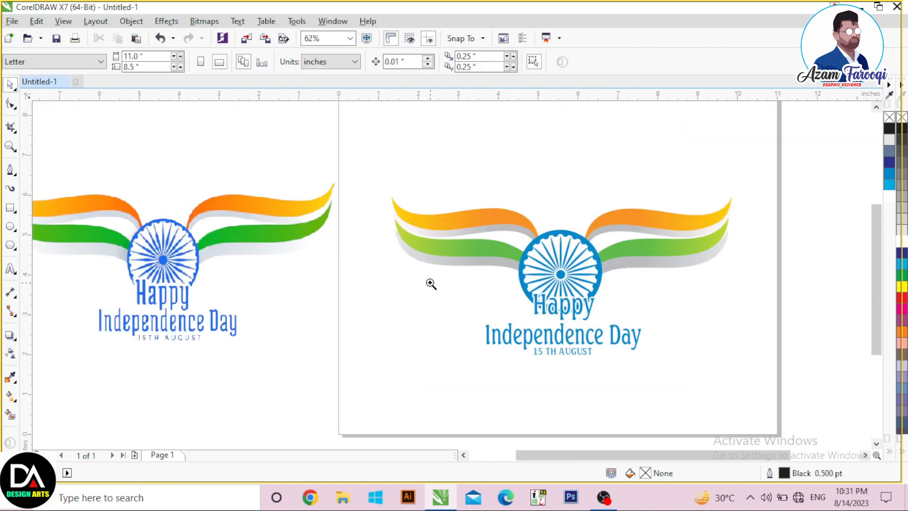
{"action": "left_click_drag", "start_coordinate": [430, 282], "coordinate": [688, 362]}
{"action": "key", "text": "F3"}
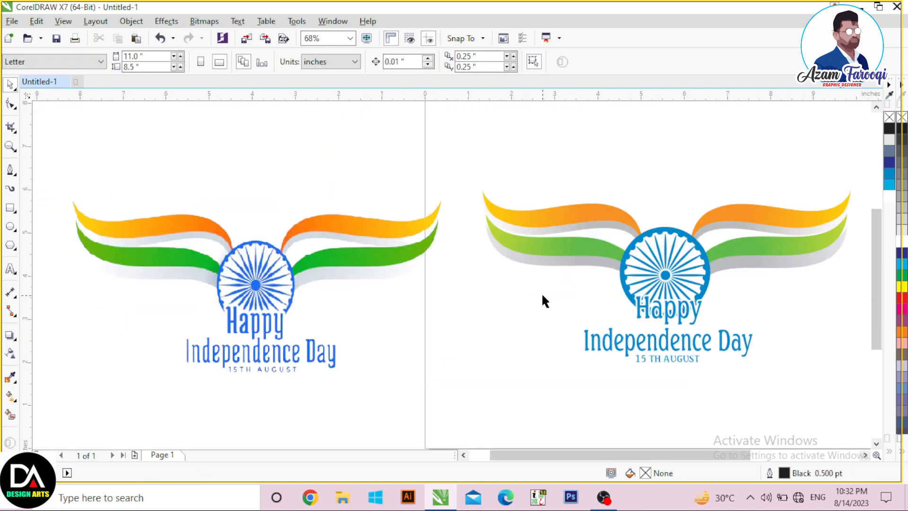